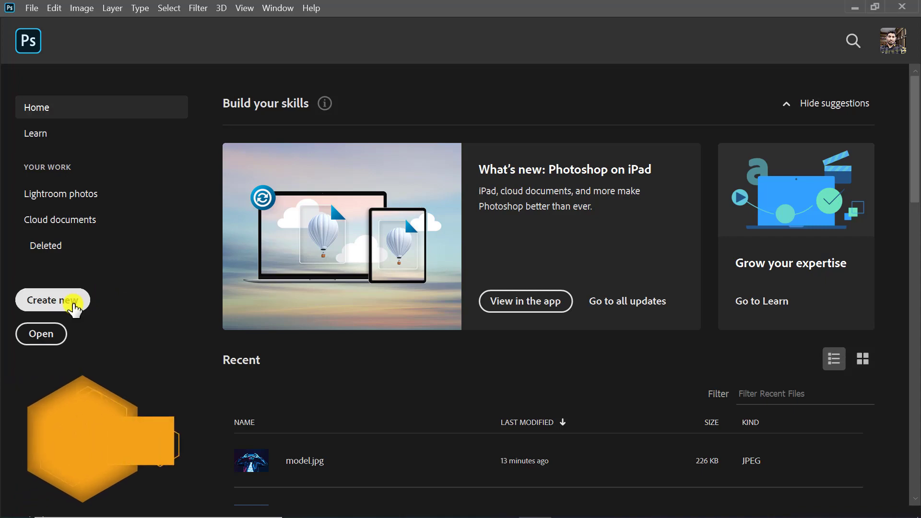
- Name the new document preset 'Linkedin Banner Design' and enter its width
click(72, 300)
double_click(684, 96)
key(BackSpace)
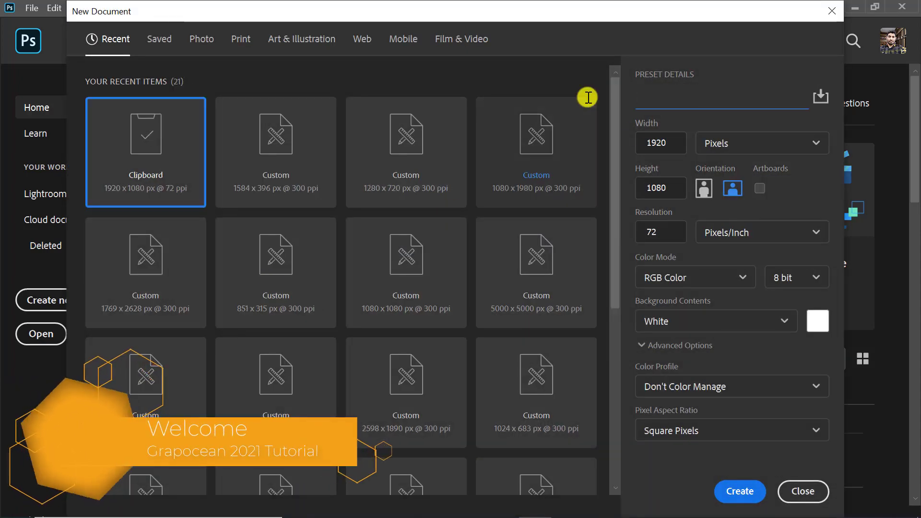
text(Linkedin)
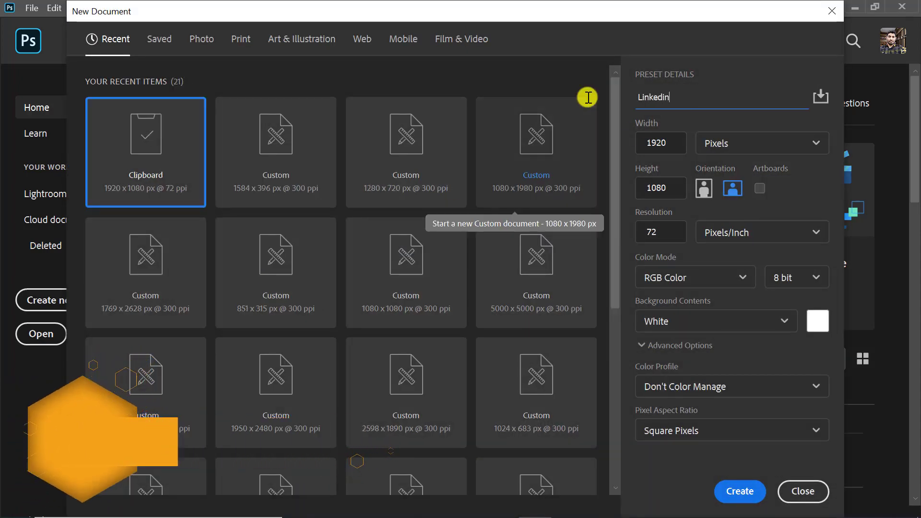
text( Banner Design)
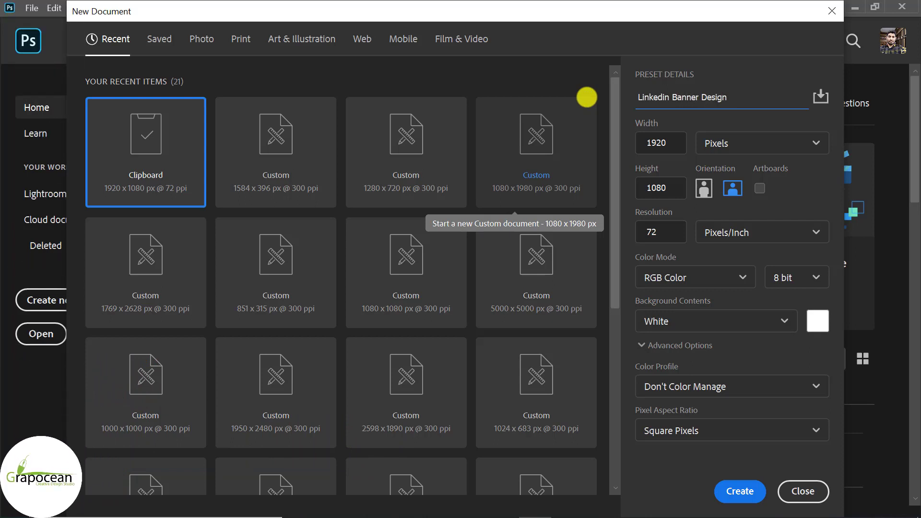
click(674, 143)
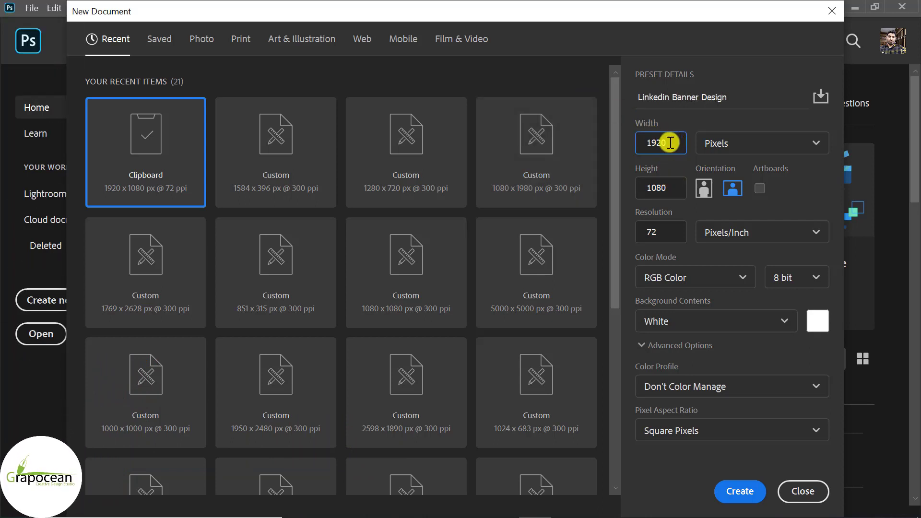
text(1584)
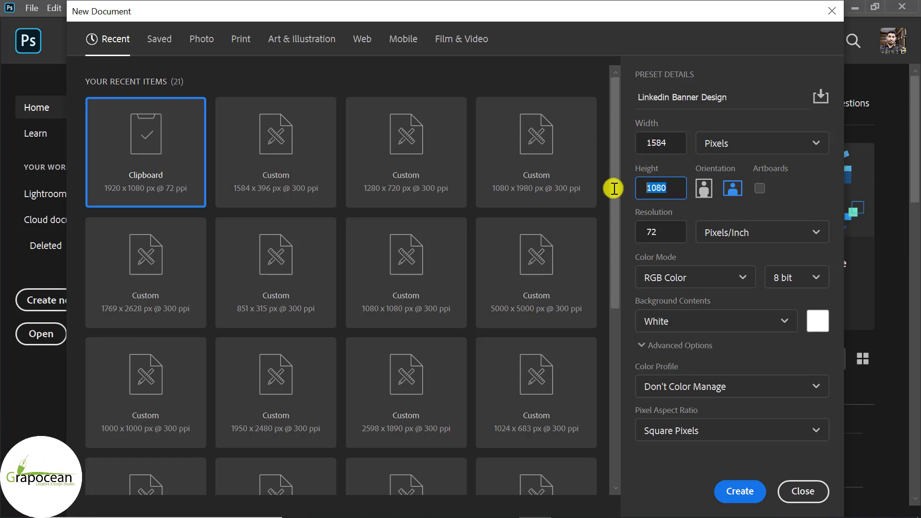
text(396)
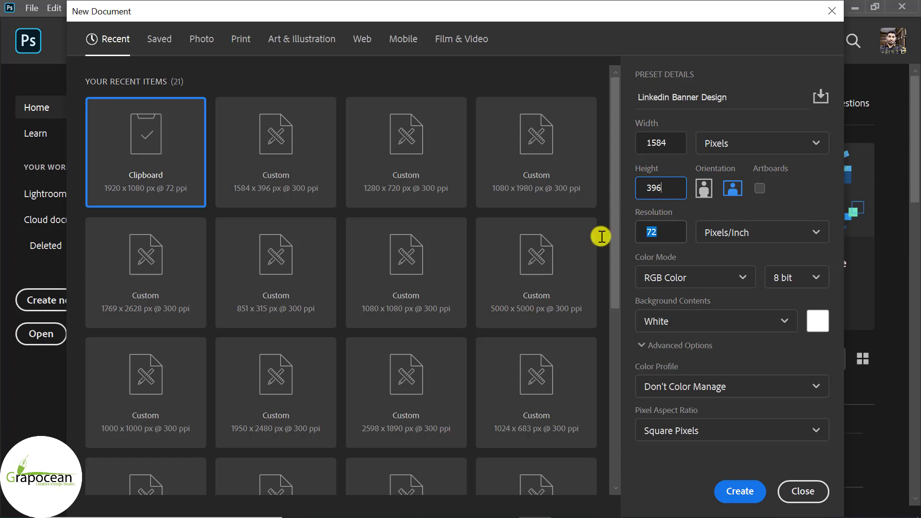
text(00)
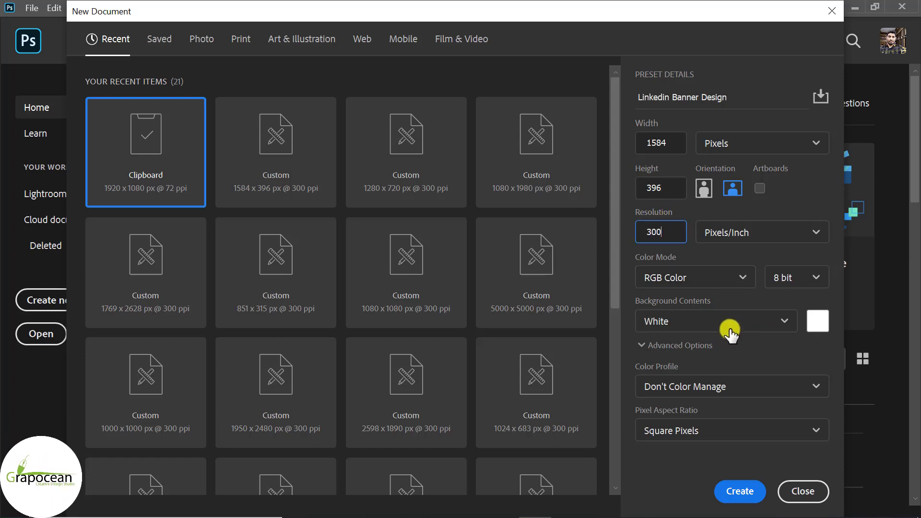
- Choose the Working RGB sRGB profile and create the 1584×396 px, 300 ppi document
click(738, 385)
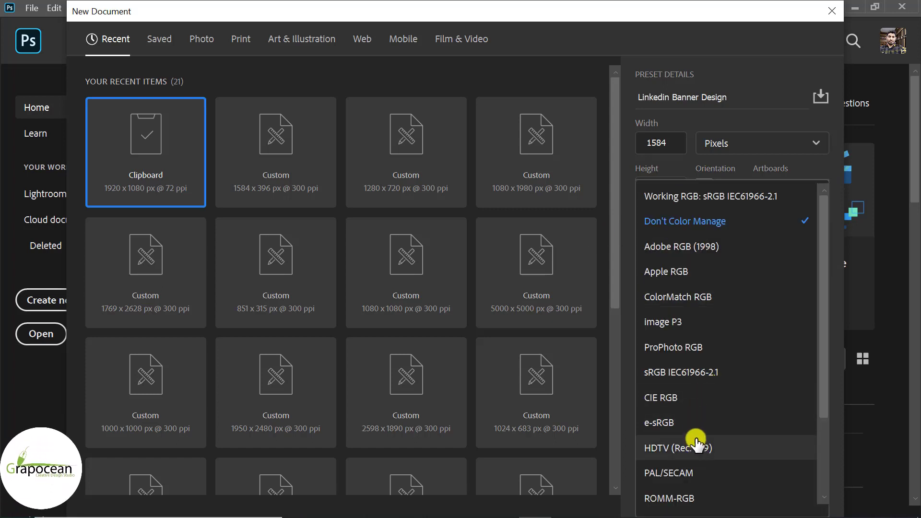
scroll(703, 374, down, 1)
scroll(705, 412, down, 1)
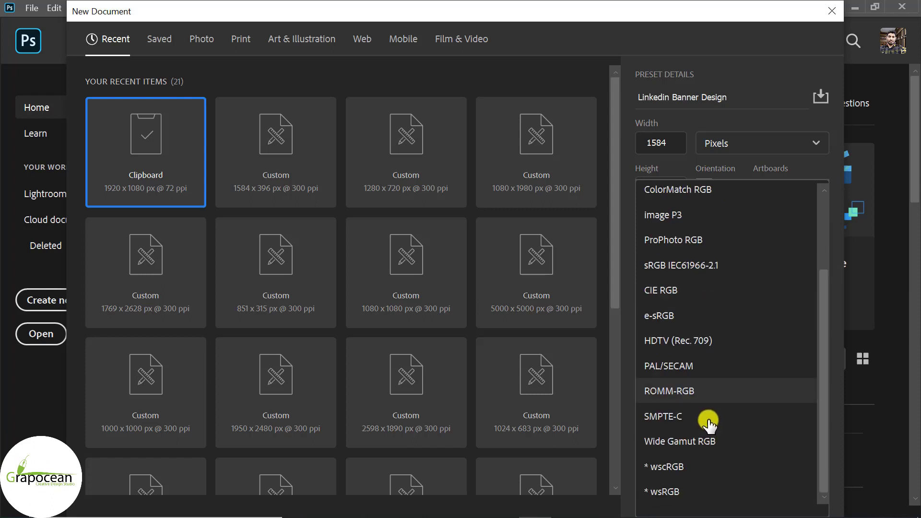
scroll(707, 416, up, 2)
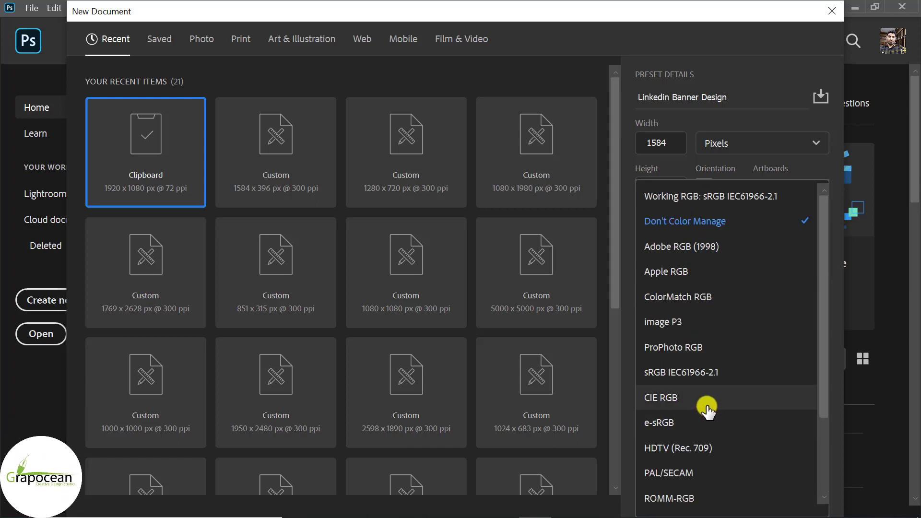
click(728, 196)
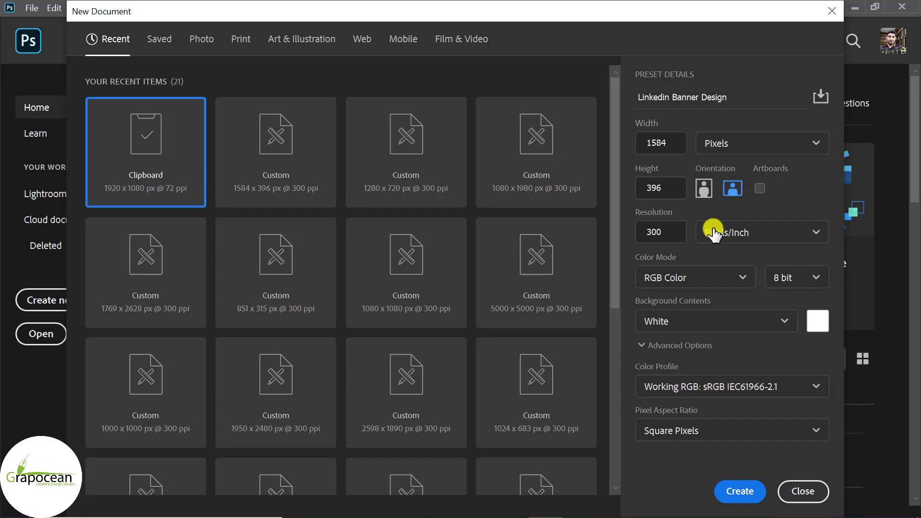
click(741, 490)
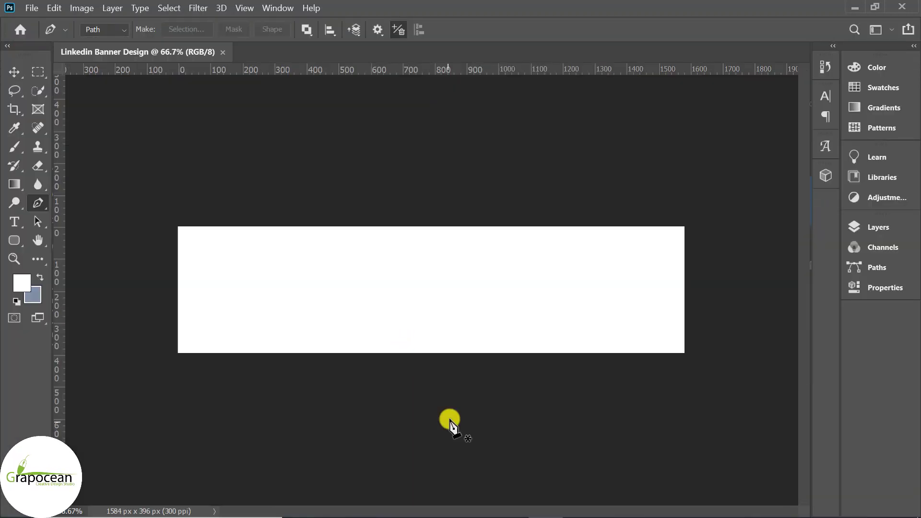
- Open the model.png VR-headset photo
click(31, 8)
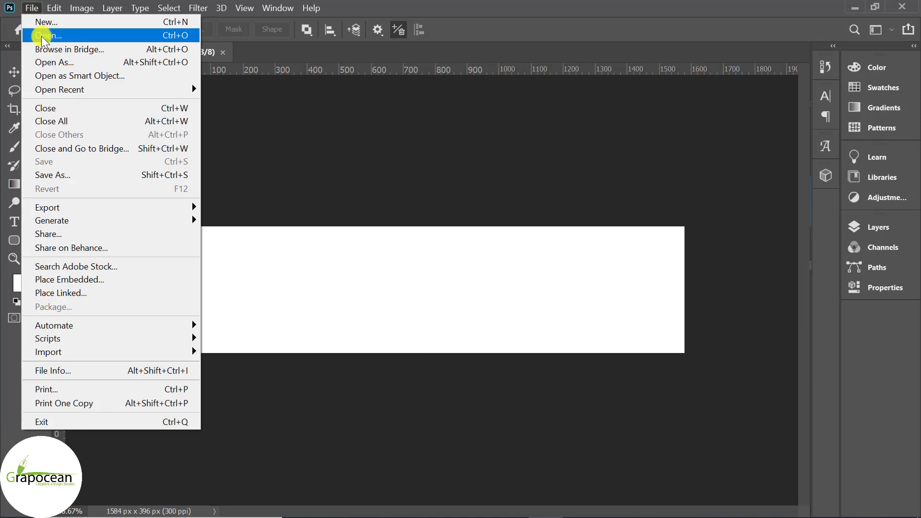
click(38, 31)
click(354, 124)
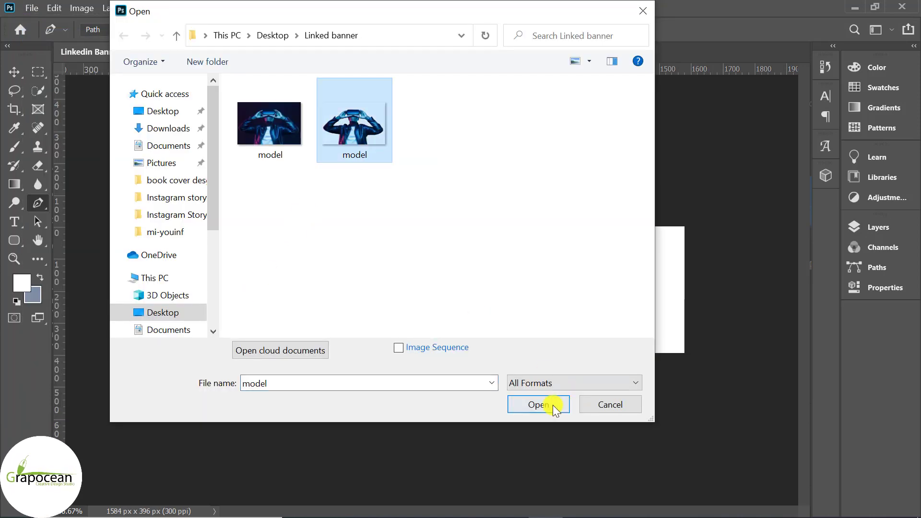
click(539, 404)
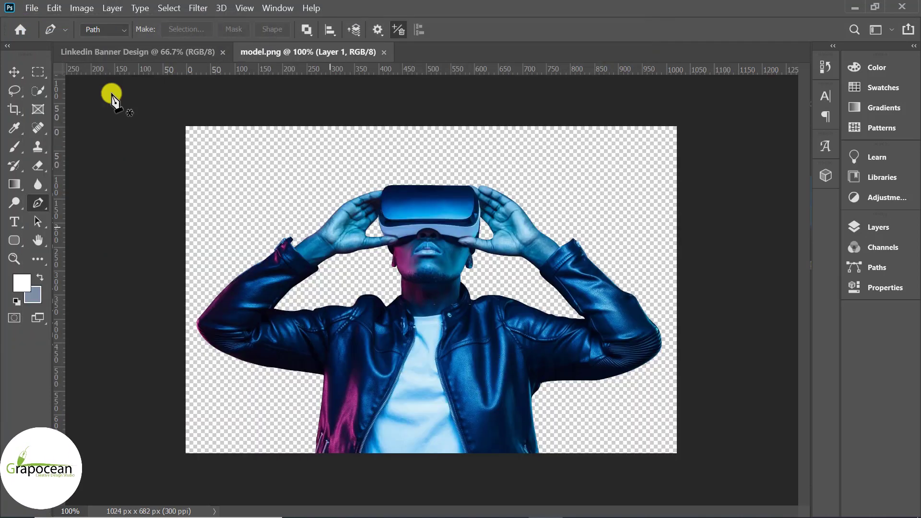
- Drag the model into the banner, scale it to about 64% and place it right
click(17, 70)
mouse_move(428, 206)
mouse_down()
mouse_move(164, 62)
mouse_move(509, 327)
mouse_up()
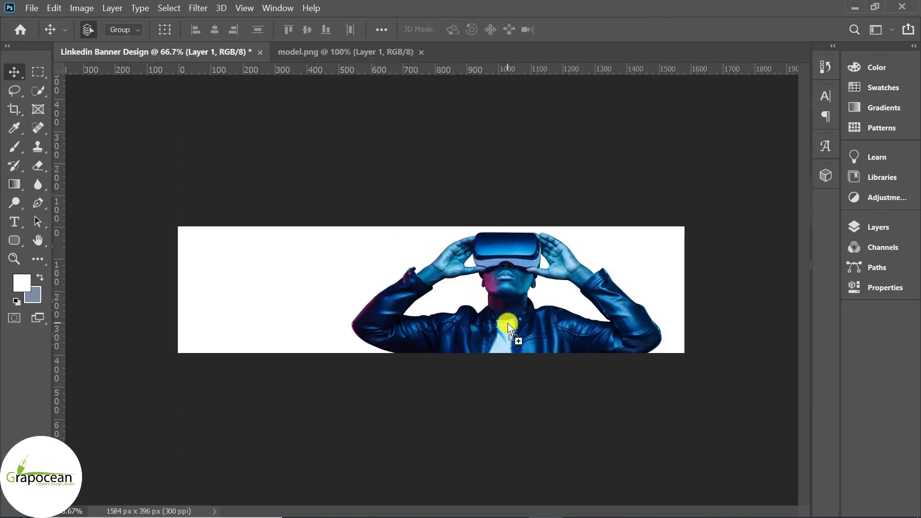
key(ctrl+t)
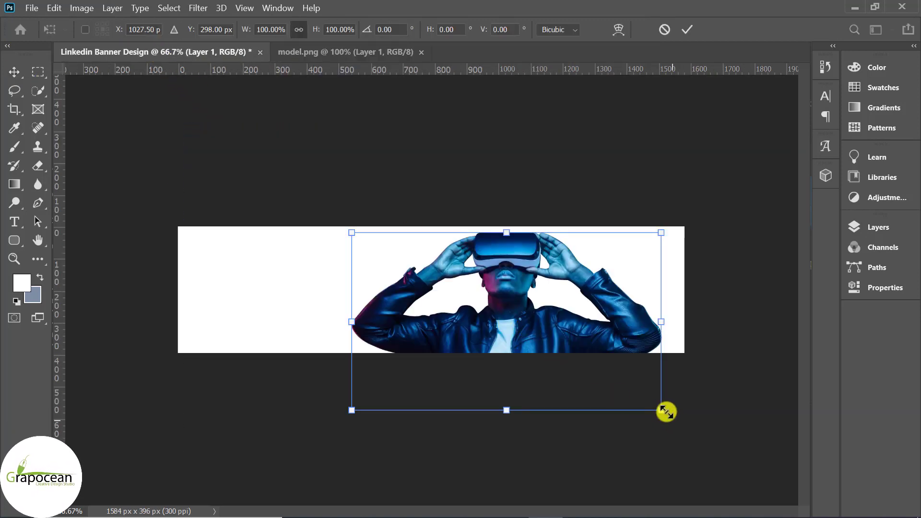
drag(665, 410, 615, 396)
drag(418, 323, 559, 317)
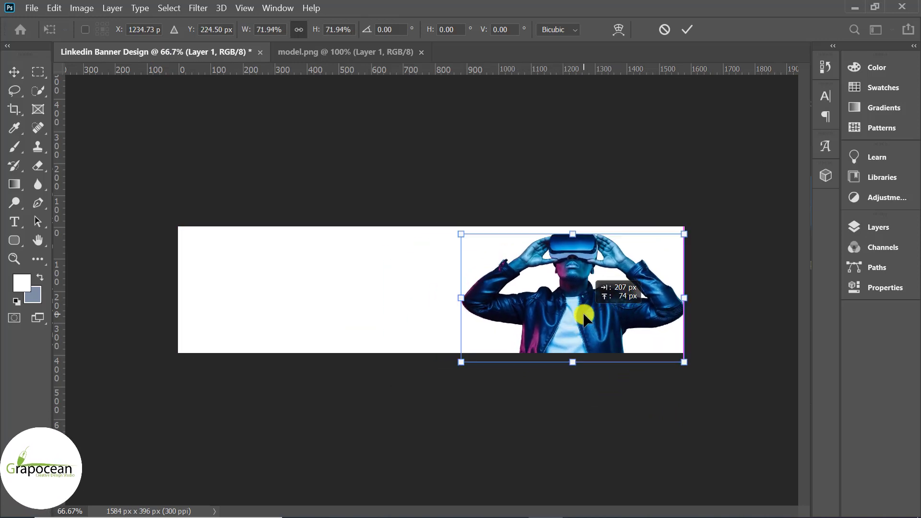
drag(653, 363, 637, 366)
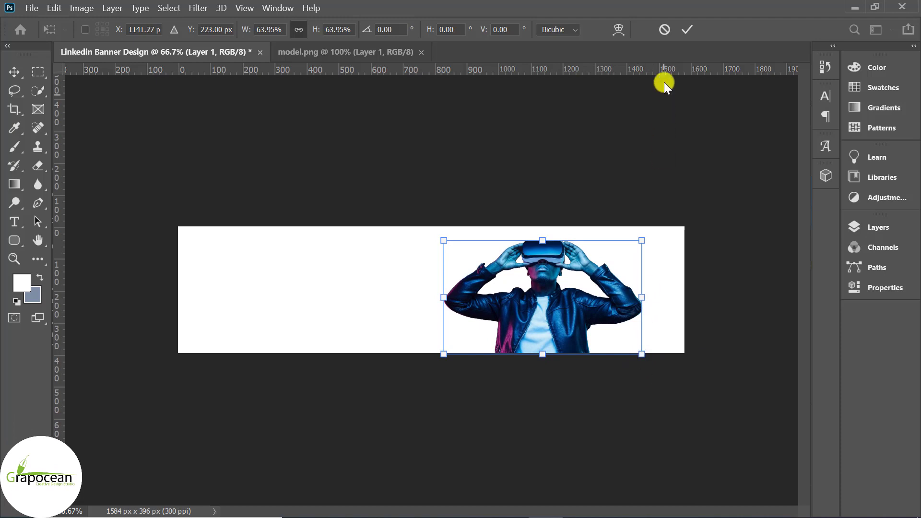
key(Return)
scroll(621, 375, up, 1)
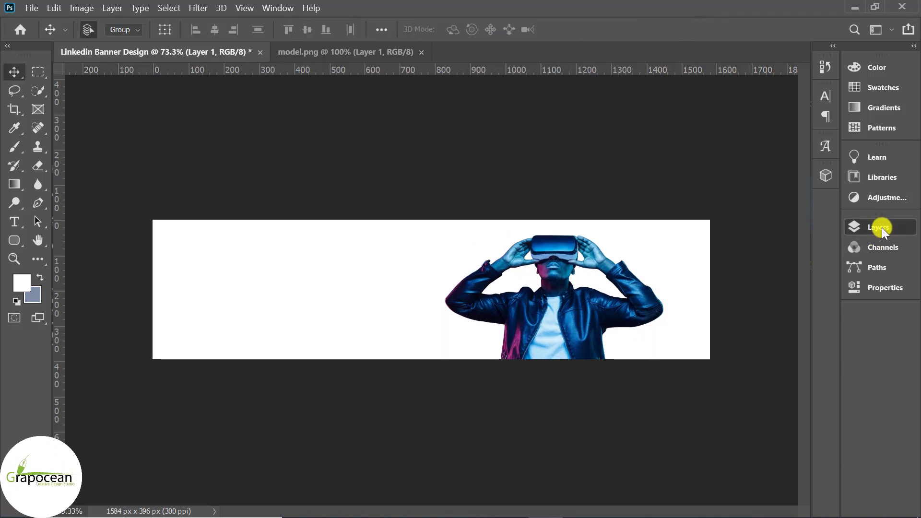
- Add a dark navy (#05102c) Solid Color fill layer above the Background, sampled from the photo
click(878, 227)
click(749, 320)
click(757, 491)
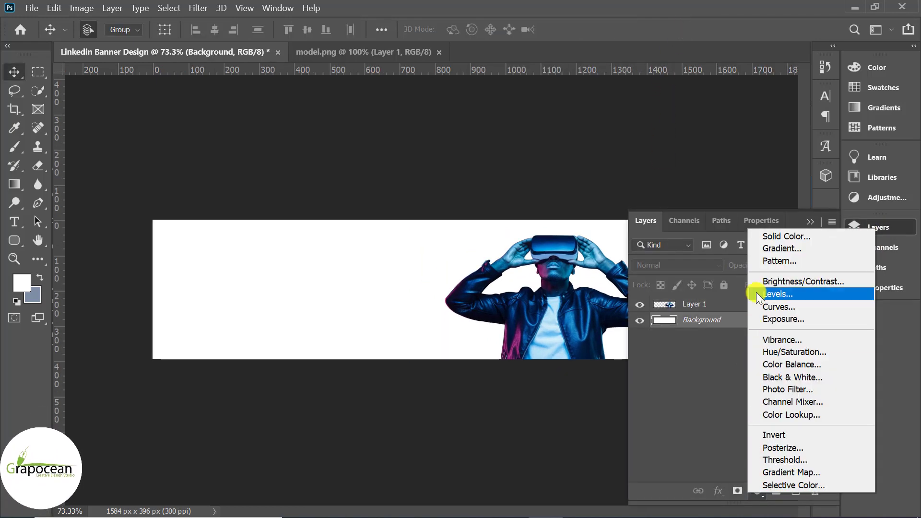
click(782, 236)
click(508, 305)
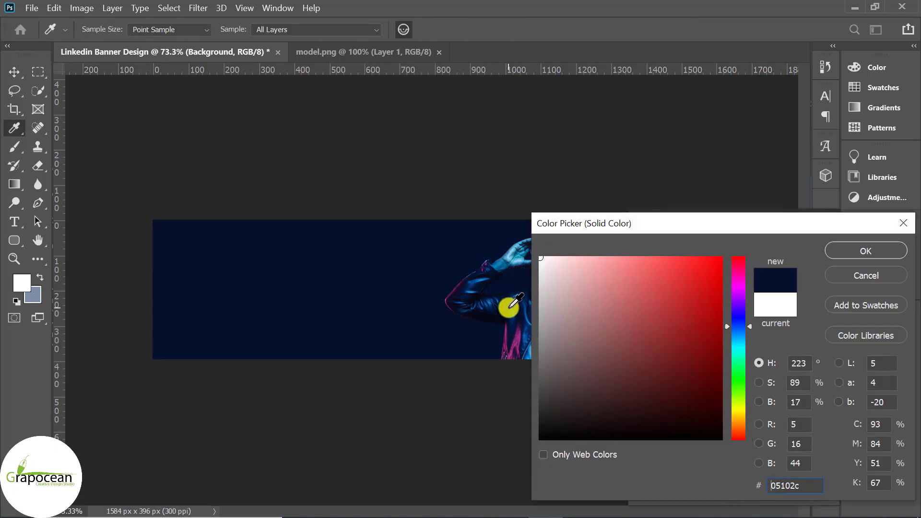
drag(658, 233, 762, 317)
drag(909, 344, 451, 339)
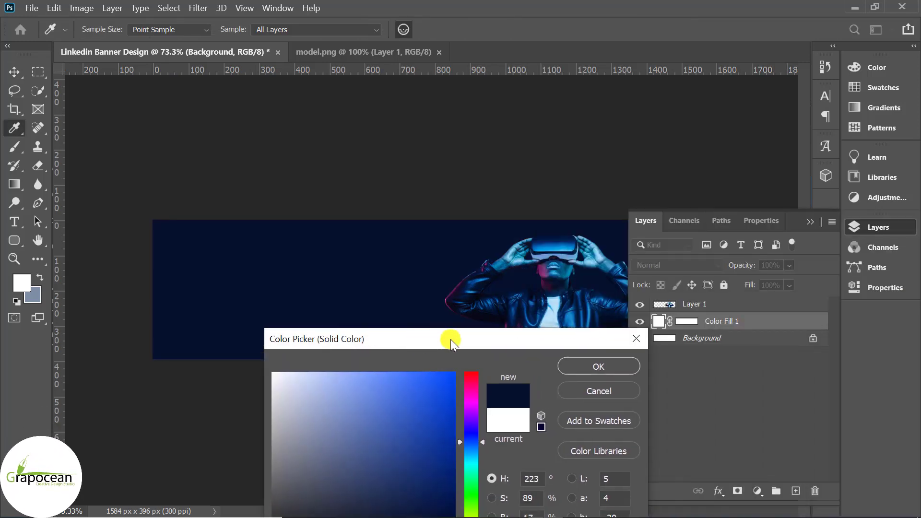
click(598, 365)
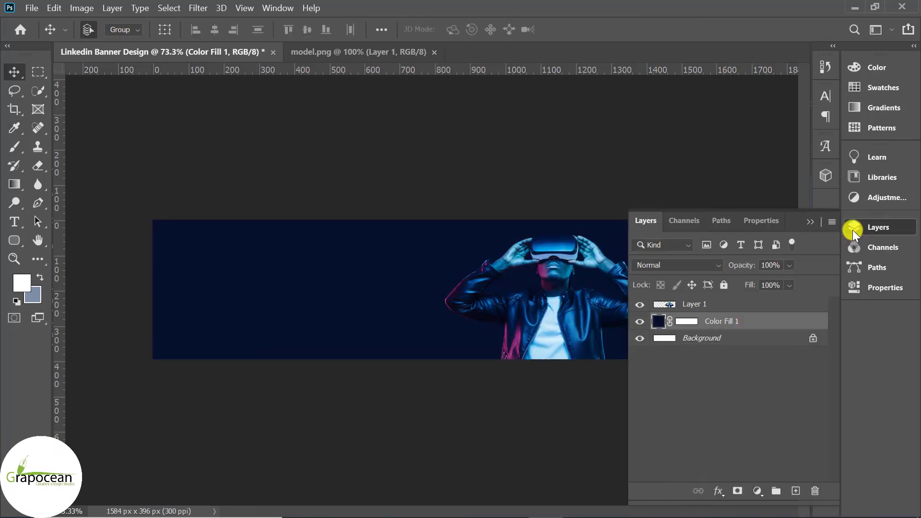
click(817, 222)
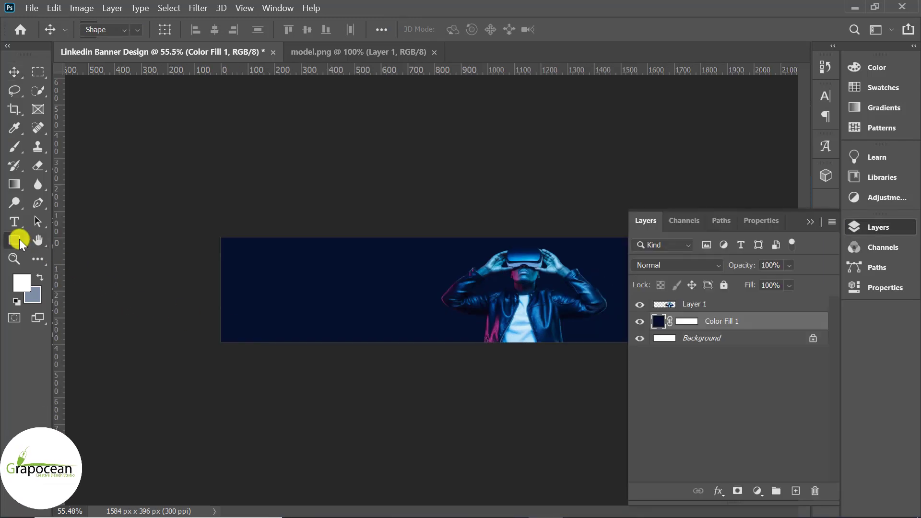
- Draw a tall thin rounded rectangle over the banner
right_click(15, 241)
click(79, 253)
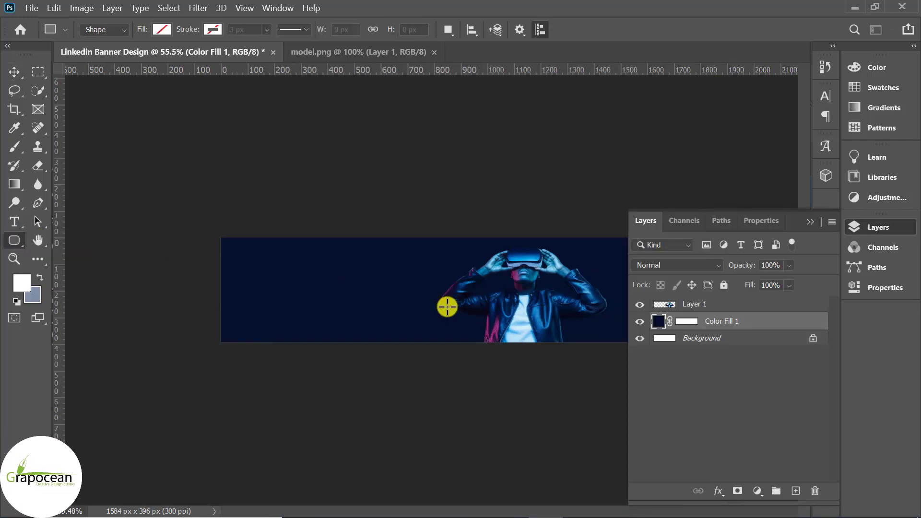
drag(473, 193, 501, 450)
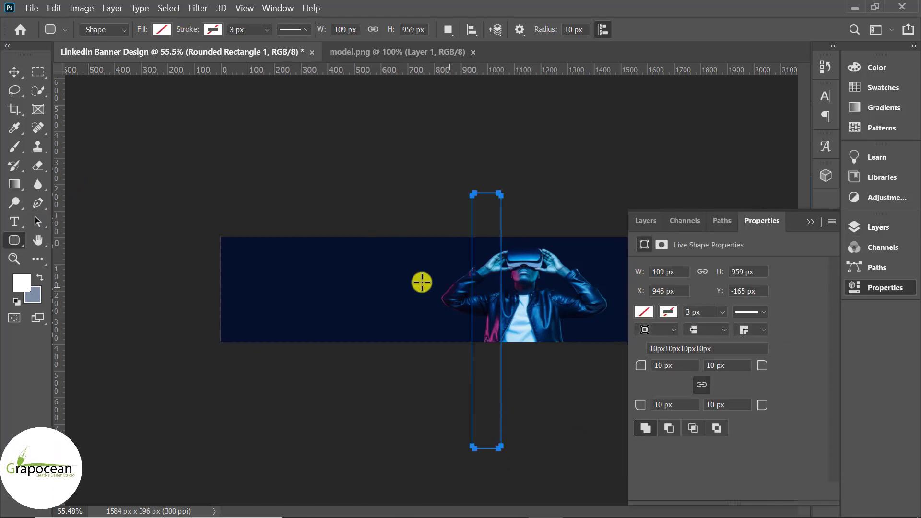
- Sample purple from the model's jacket and fill the rectangle with it
click(29, 286)
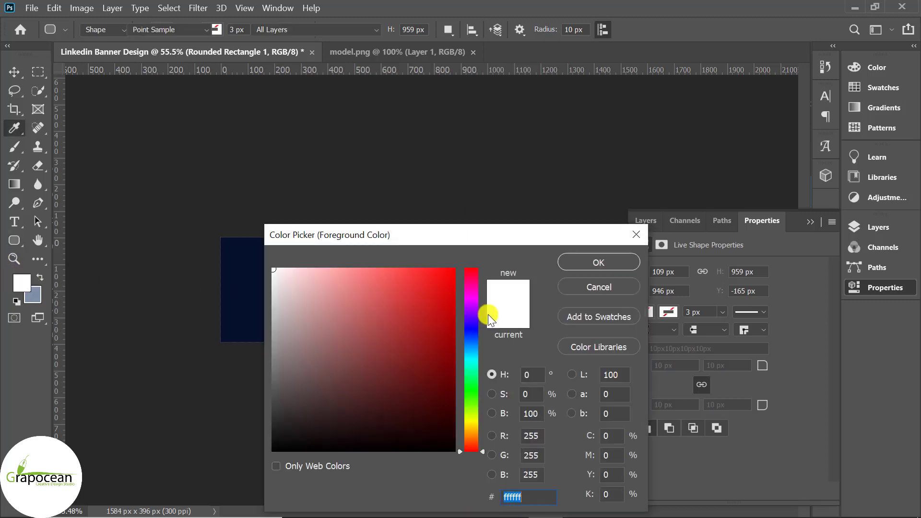
drag(528, 235, 475, 377)
click(497, 327)
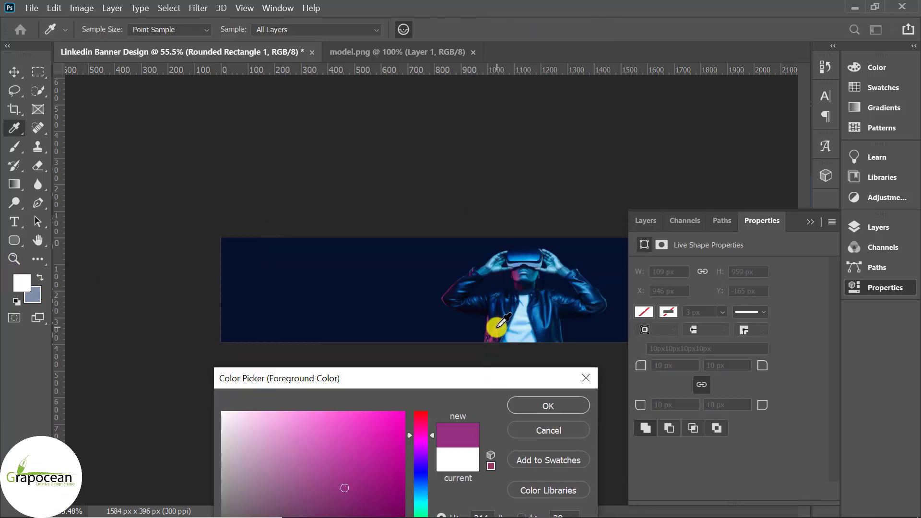
click(554, 403)
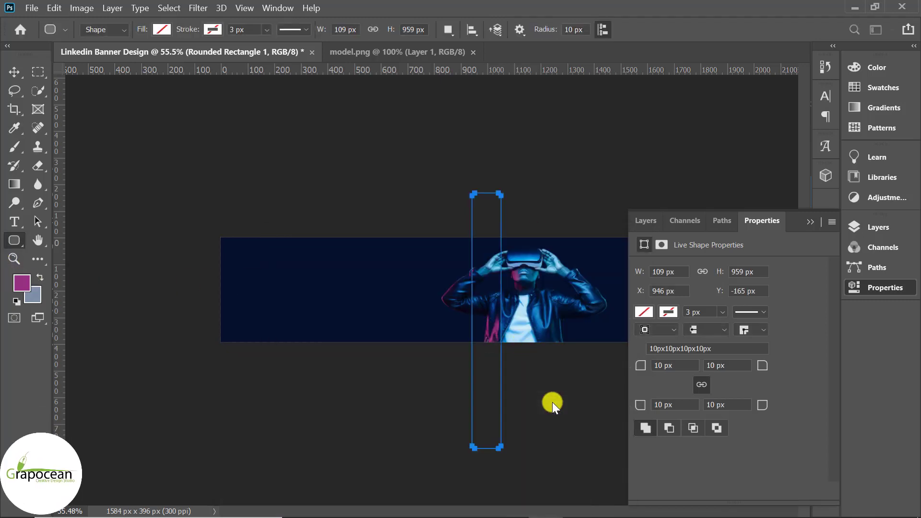
click(162, 30)
click(72, 103)
key(Return)
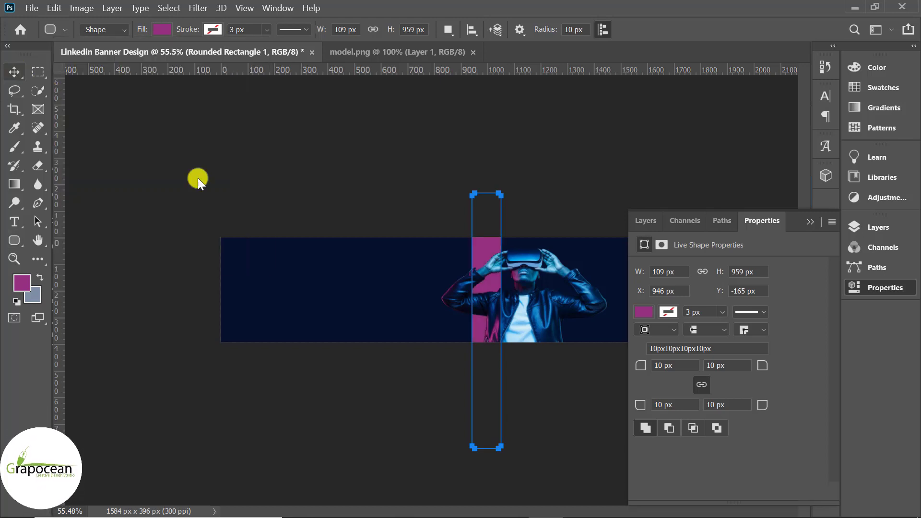
key(v)
click(809, 224)
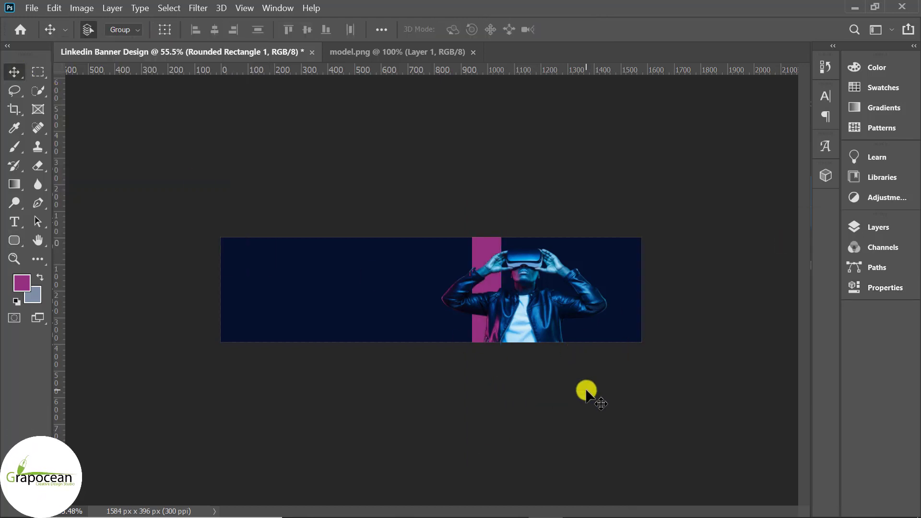
- Rotate the purple stripe to 30° and narrow it to about 86 px
key(ctrl+t)
mouse_move(551, 438)
mouse_down()
mouse_move(415, 454)
mouse_move(446, 390)
mouse_up()
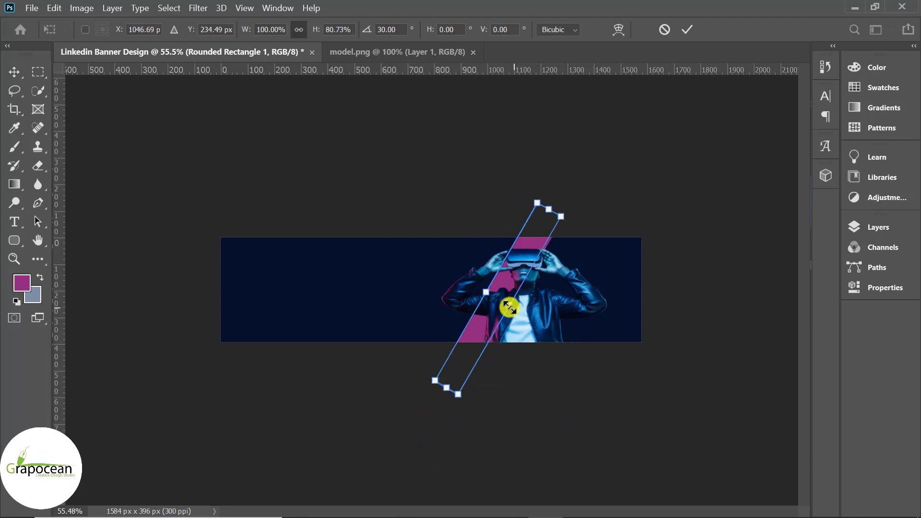
drag(511, 306, 508, 307)
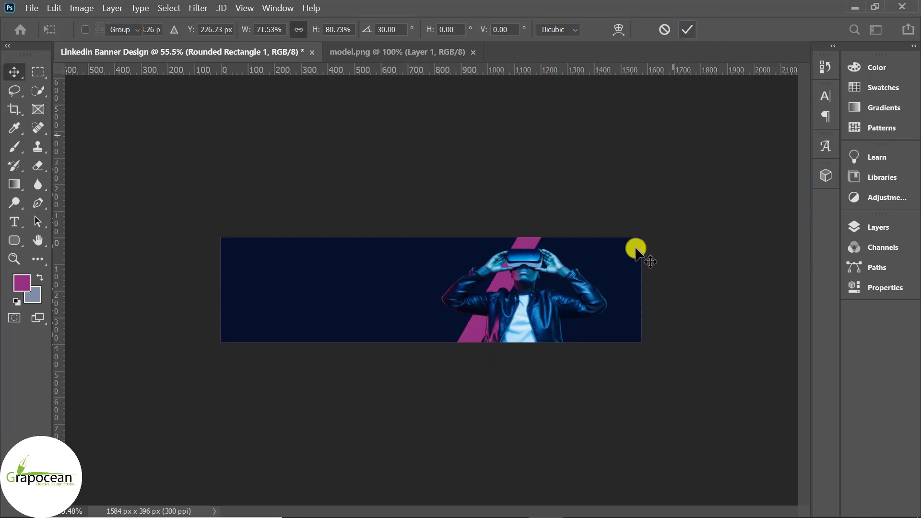
key(Return)
scroll(569, 300, up, 5)
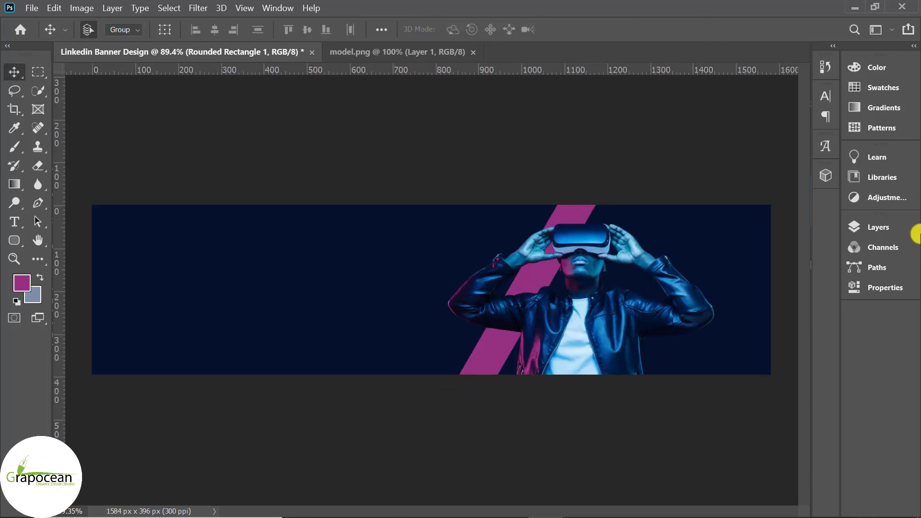
- Give the stripe a Soft Light drop shadow with size 38
click(885, 229)
right_click(777, 317)
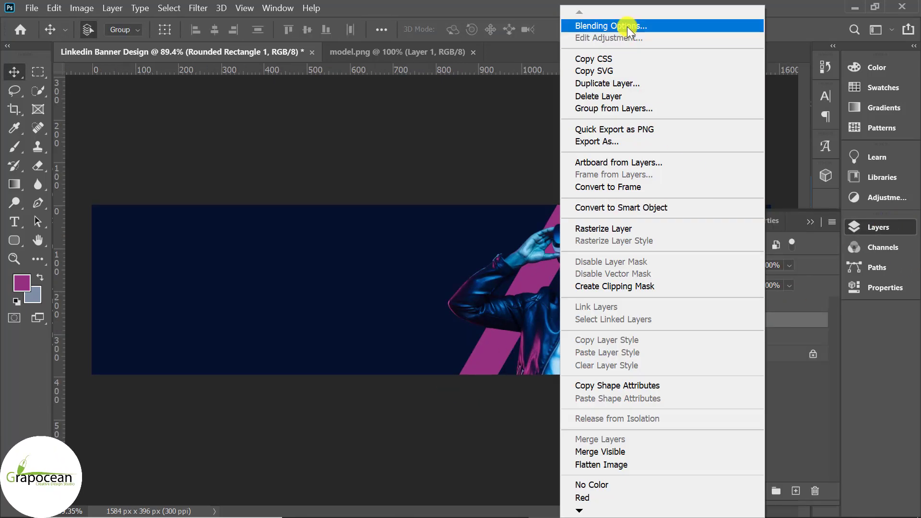
click(577, 404)
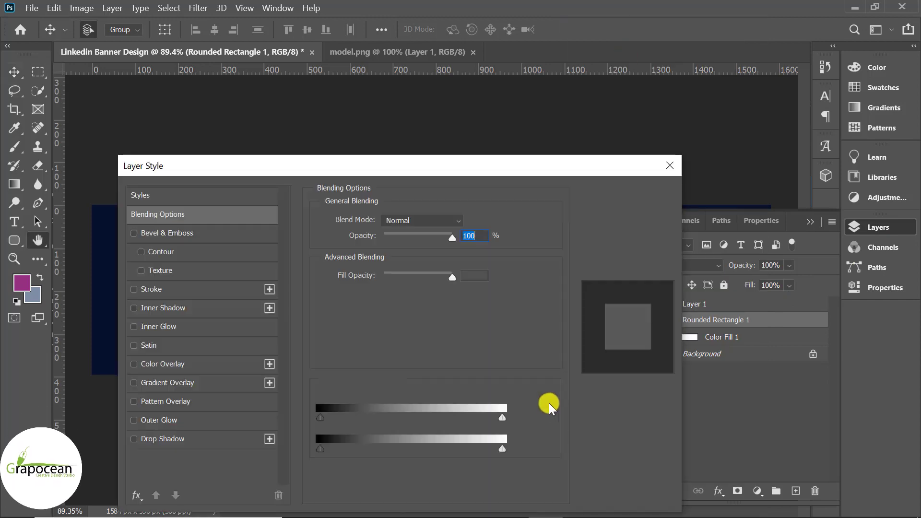
click(214, 436)
drag(511, 171, 222, 148)
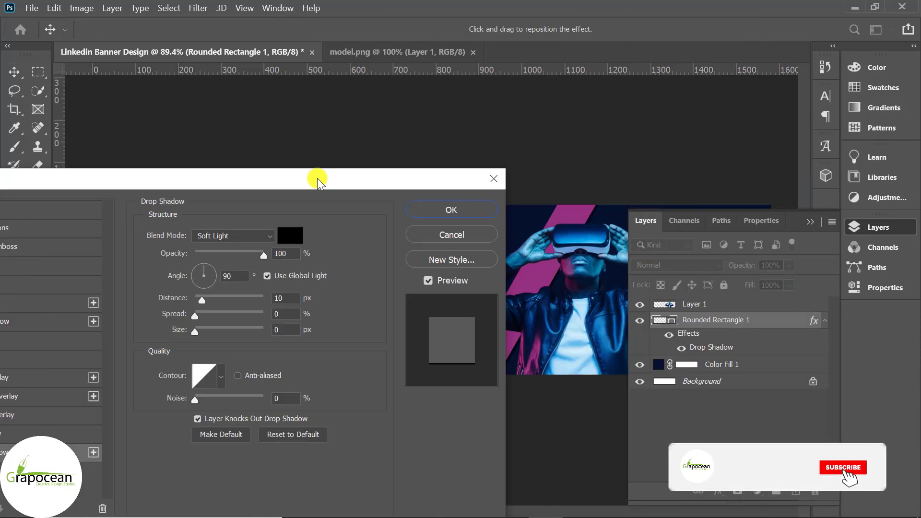
drag(90, 297, 96, 298)
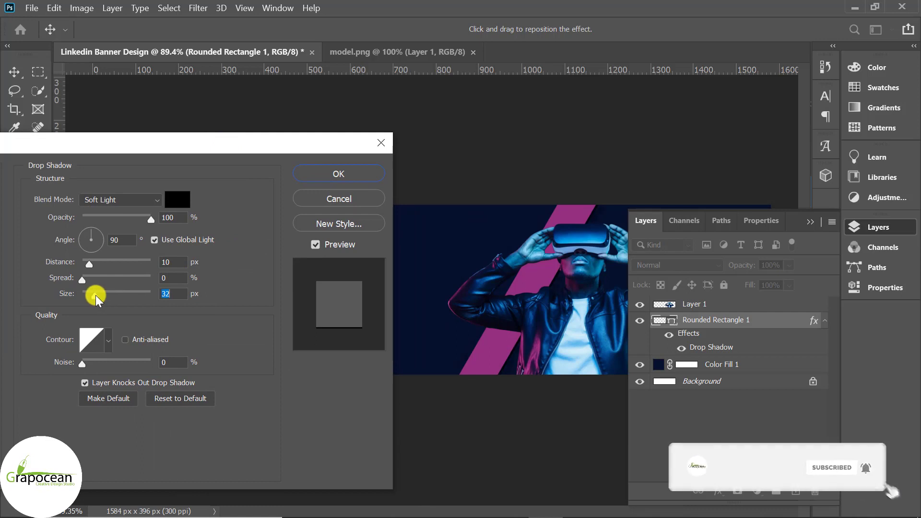
key(Return)
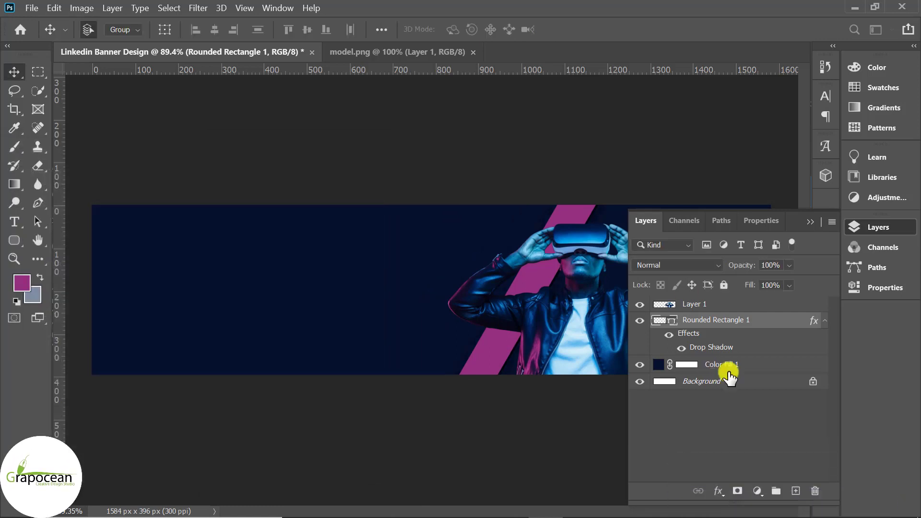
double_click(720, 348)
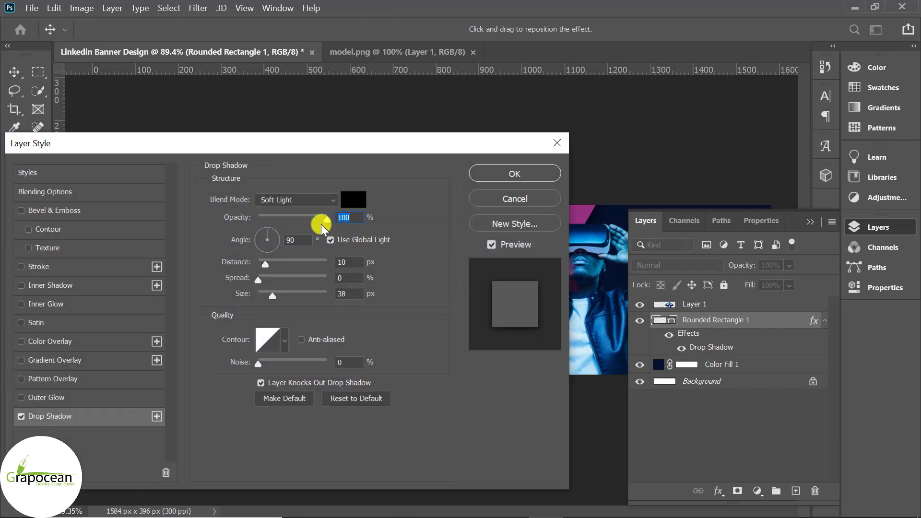
click(512, 174)
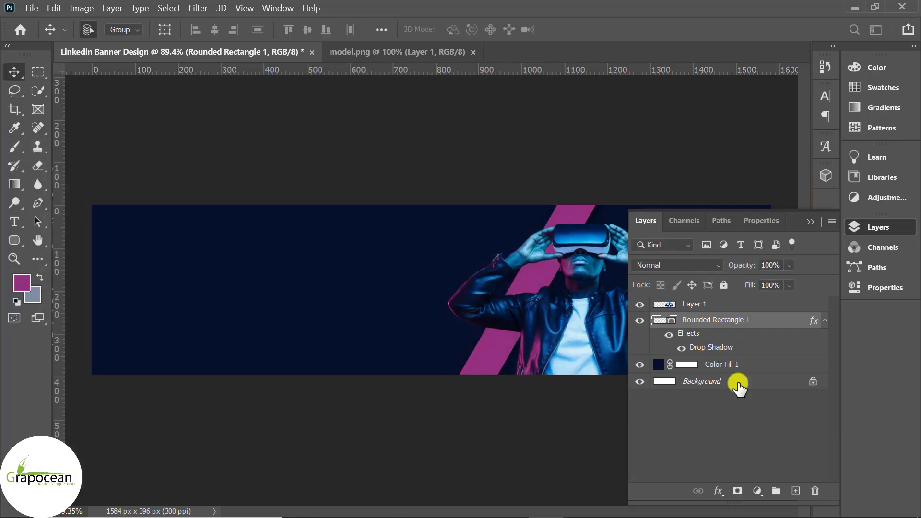
- Add a brushed layer mask to the stripe and set it to Color Dodge blending
click(739, 491)
click(14, 146)
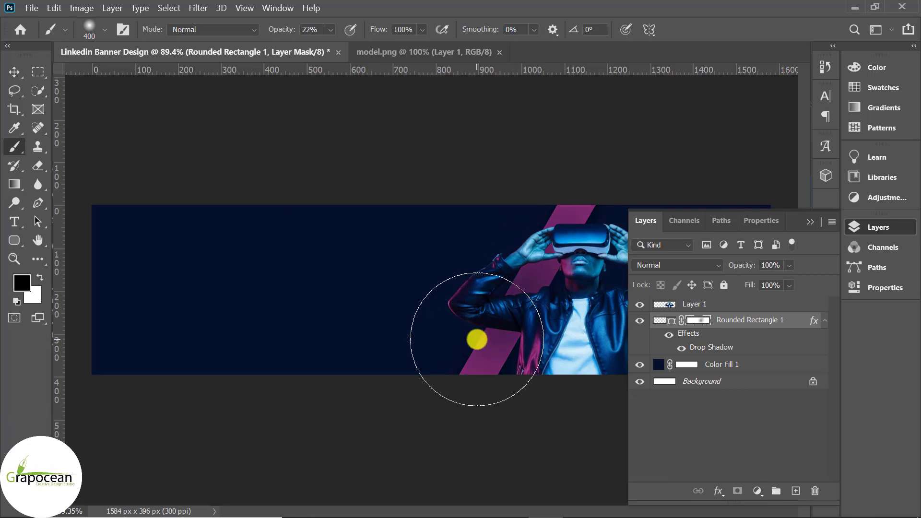
scroll(528, 430, down, 3)
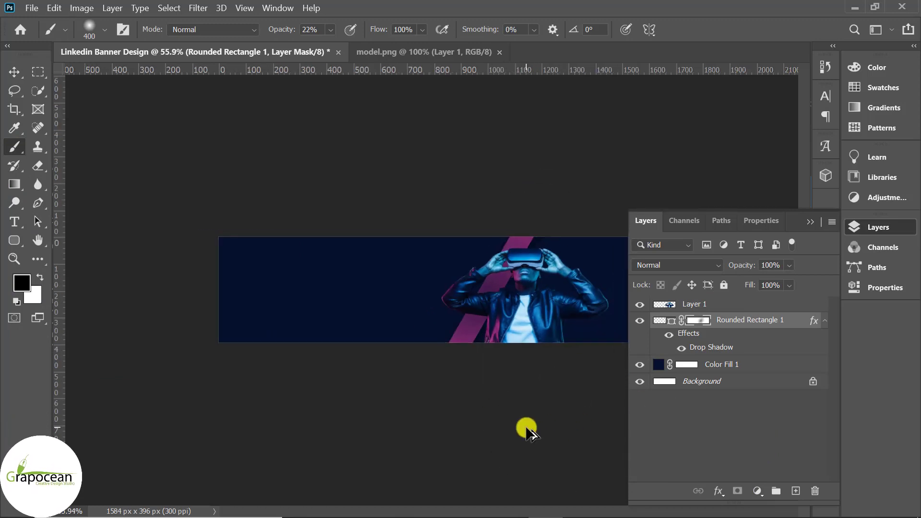
click(693, 266)
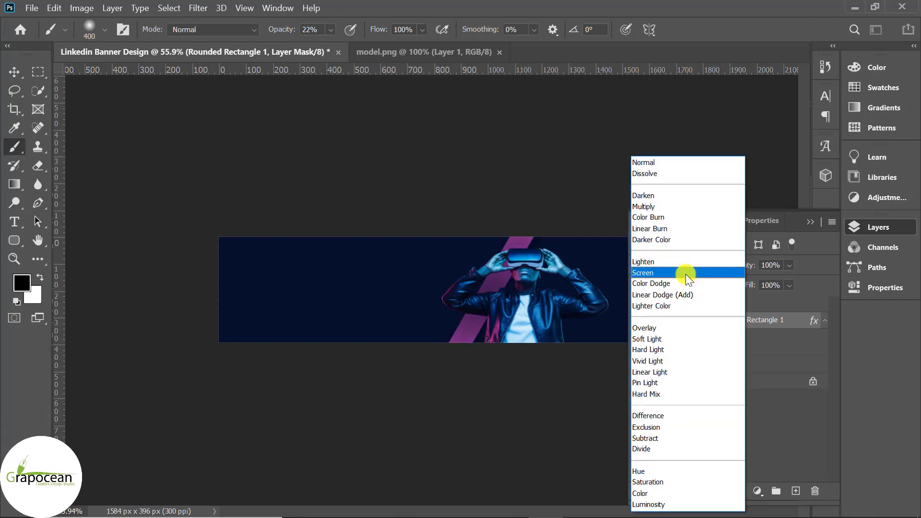
click(683, 285)
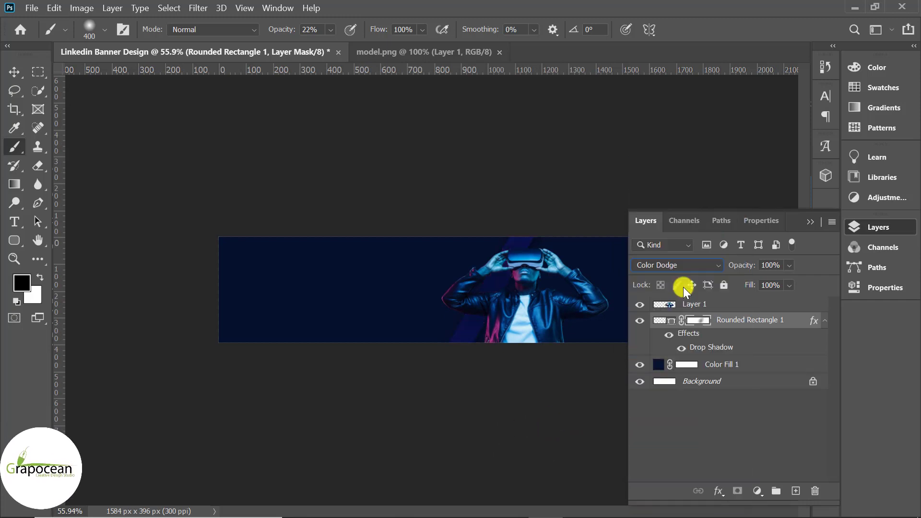
- Place a copy of the stripe beside the original at Normal blending and 45% opacity
ctrl+click(500, 318)
key(v)
drag(536, 237, 554, 239)
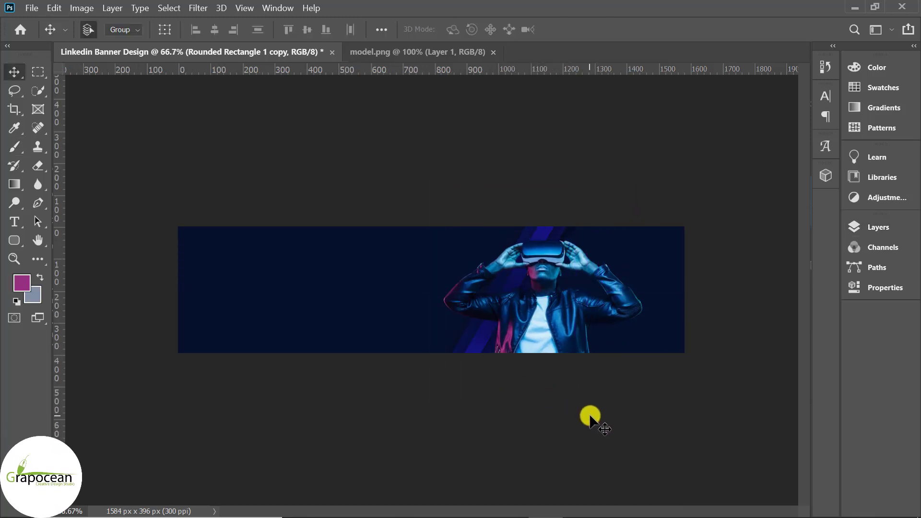
key(ctrl+plus)
click(878, 227)
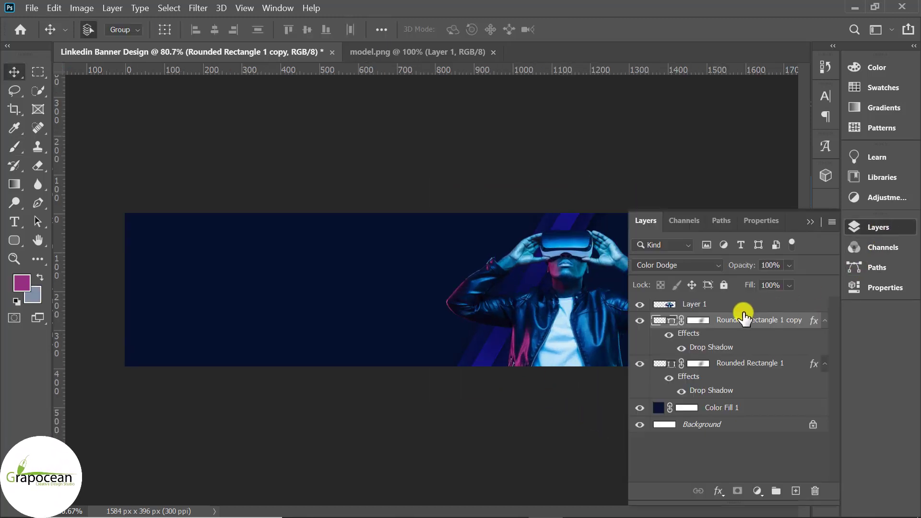
click(678, 267)
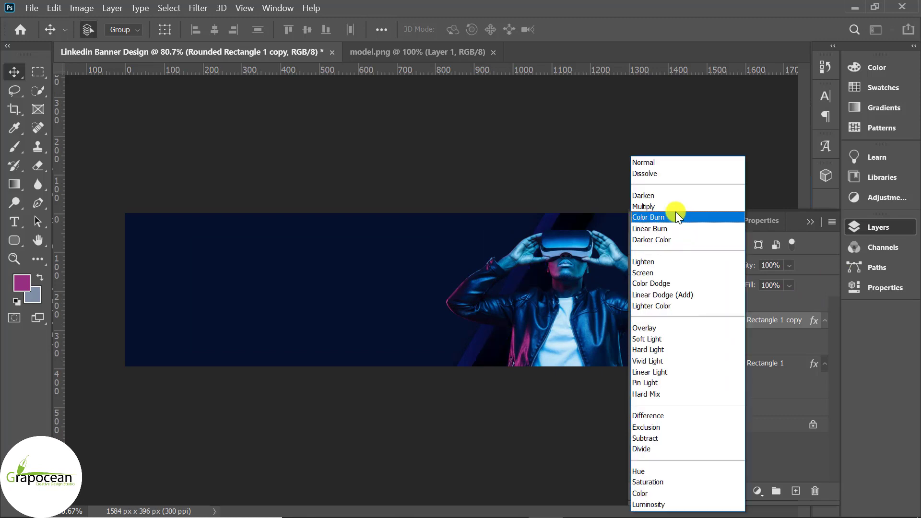
click(680, 163)
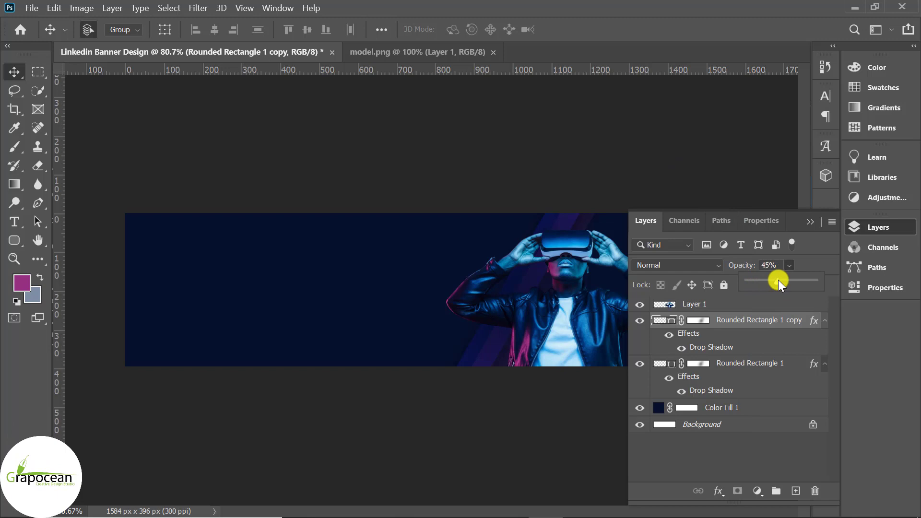
click(812, 223)
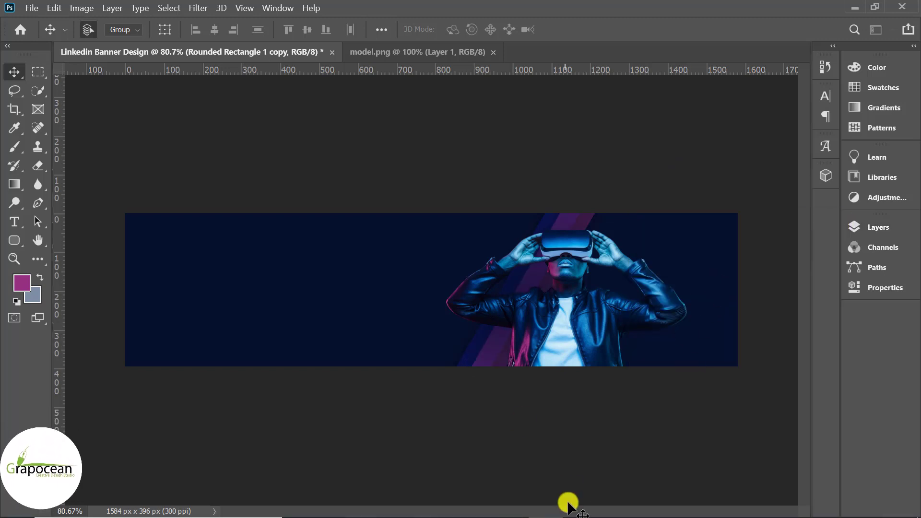
click(512, 504)
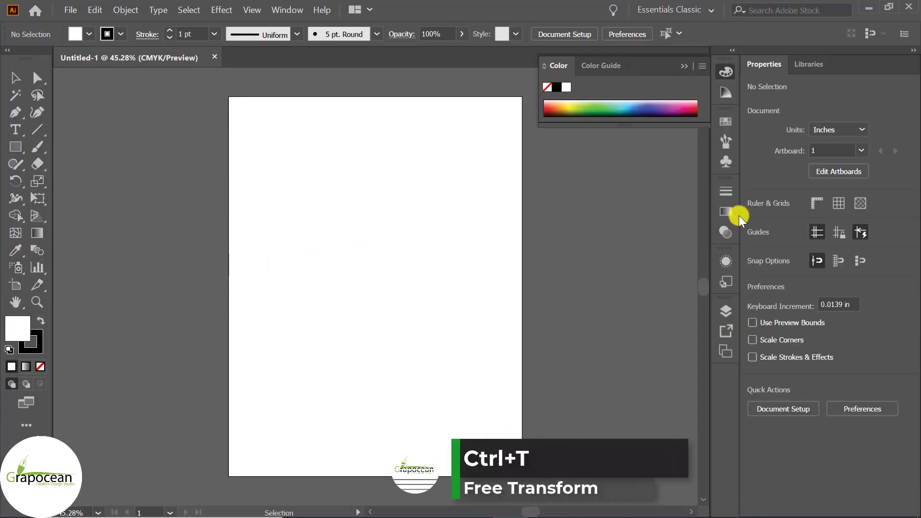
- Load the Dot Pattern Vector Pack symbol library and add a halftone dot symbol
click(726, 232)
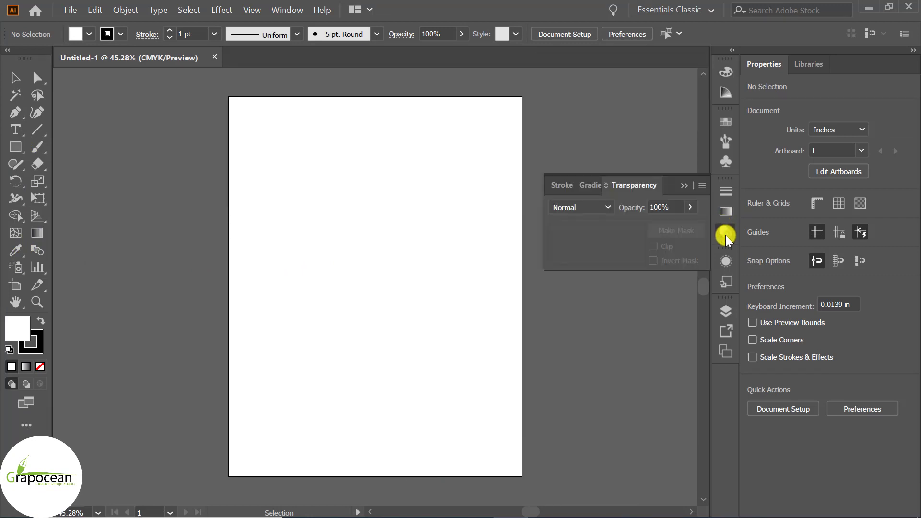
click(726, 265)
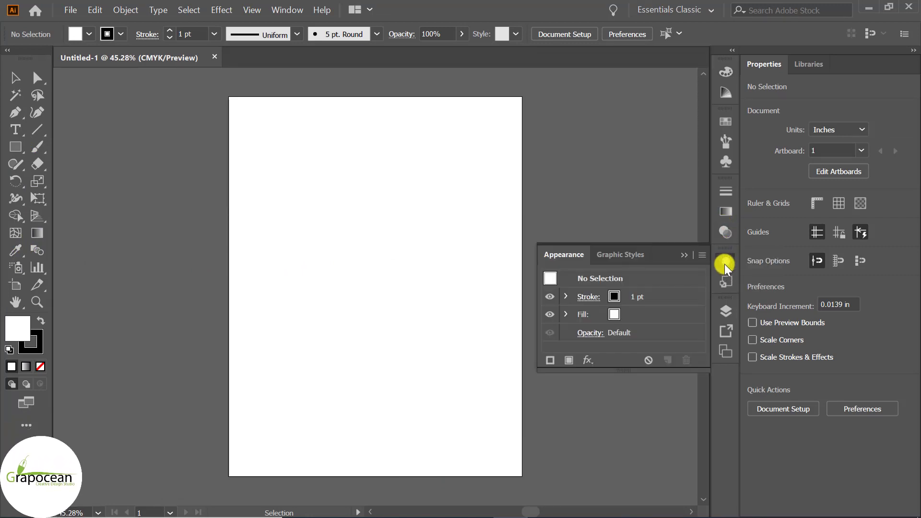
click(725, 187)
click(725, 165)
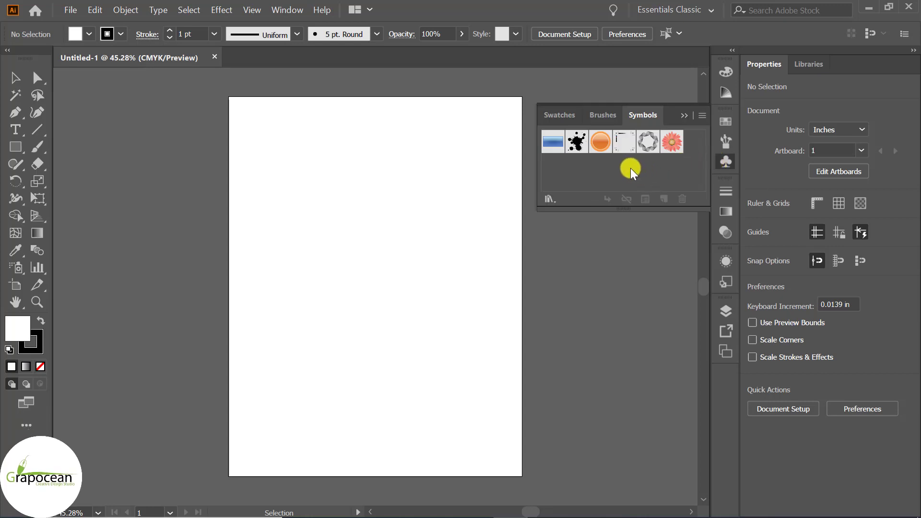
click(561, 202)
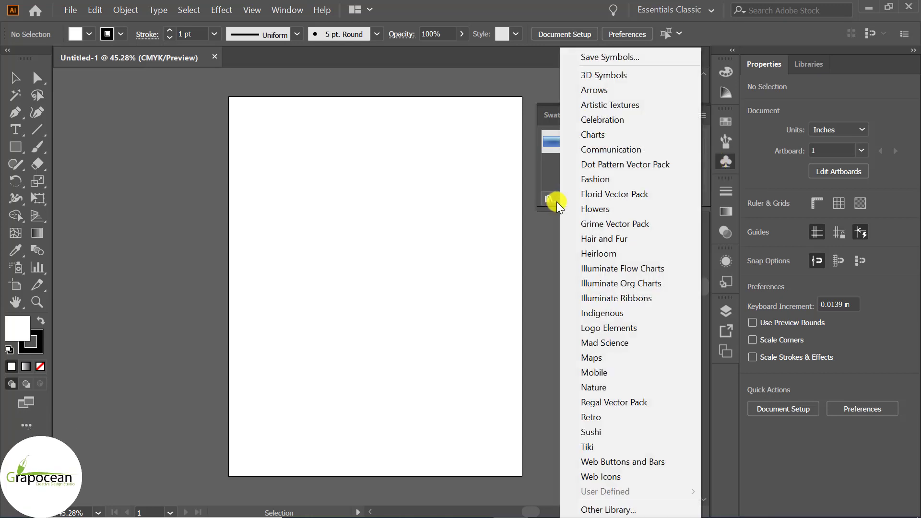
click(627, 166)
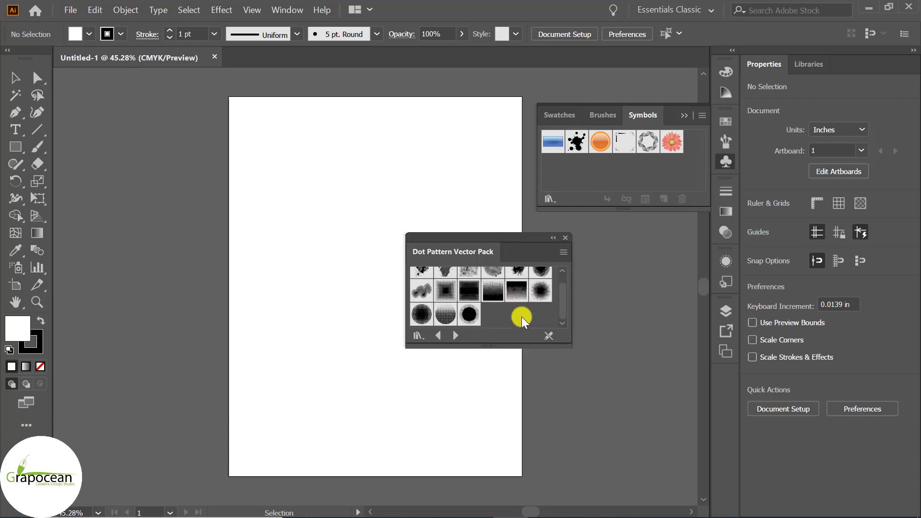
click(540, 303)
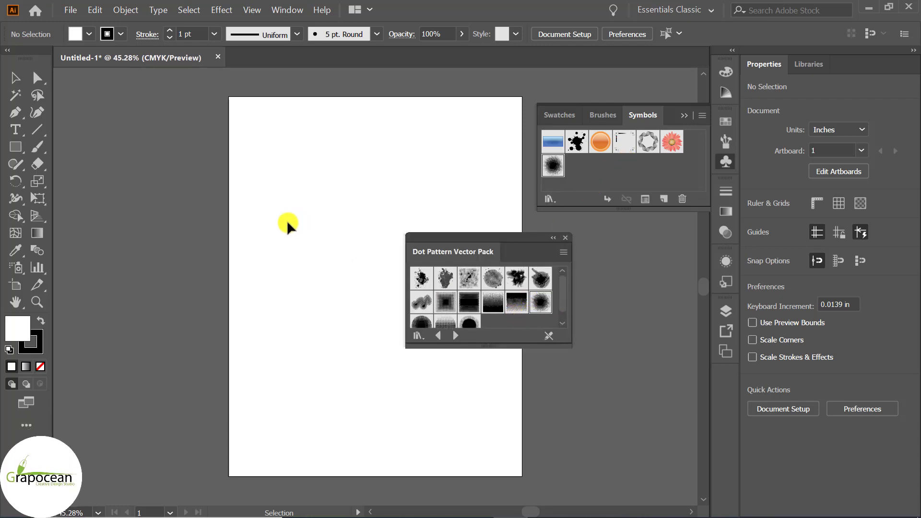
- Spray a large halftone dot burst onto the artboard with the Symbol Sprayer, then deselect
click(17, 267)
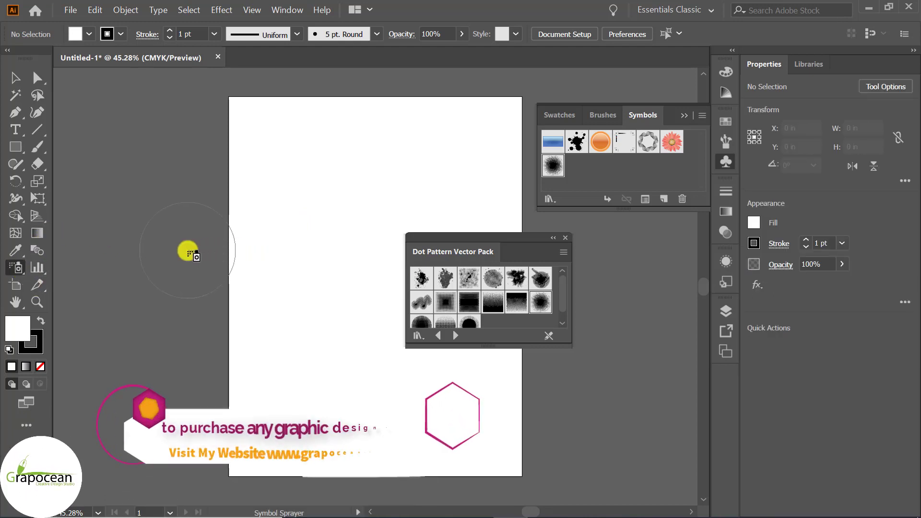
click(188, 250)
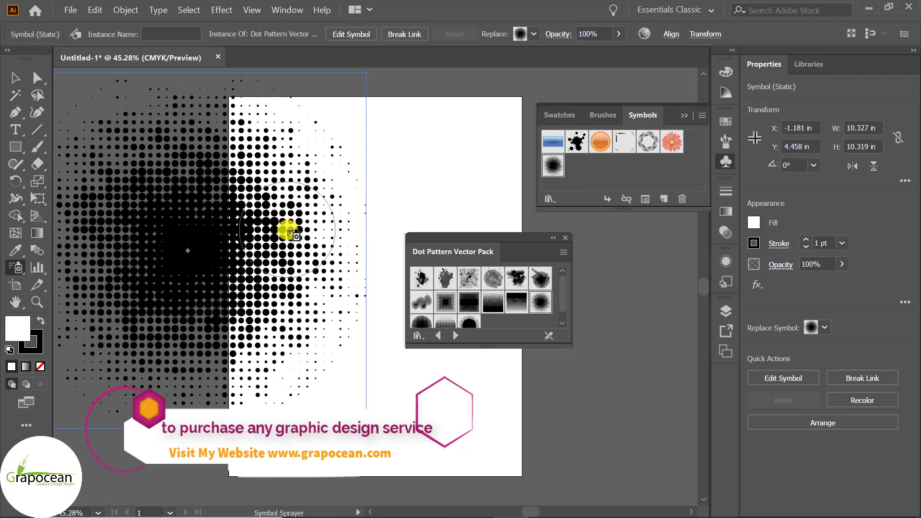
click(15, 77)
click(438, 78)
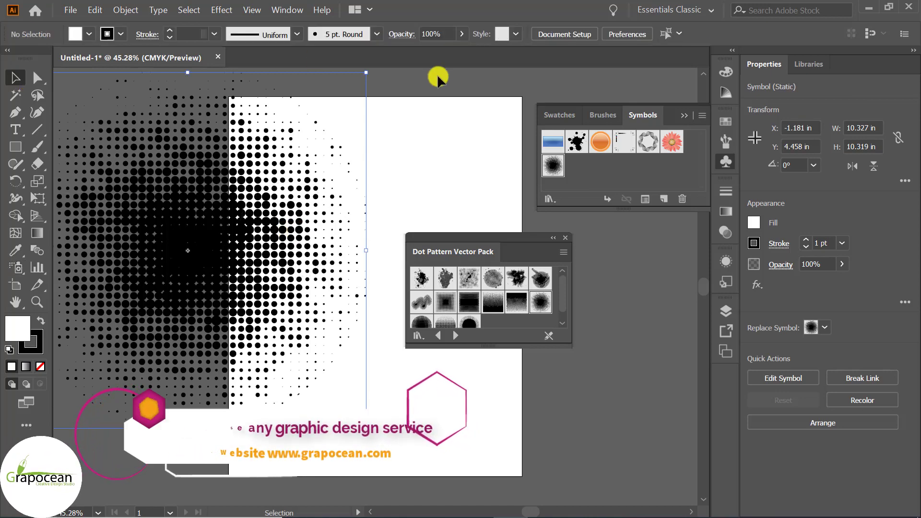
scroll(408, 211, down, 1)
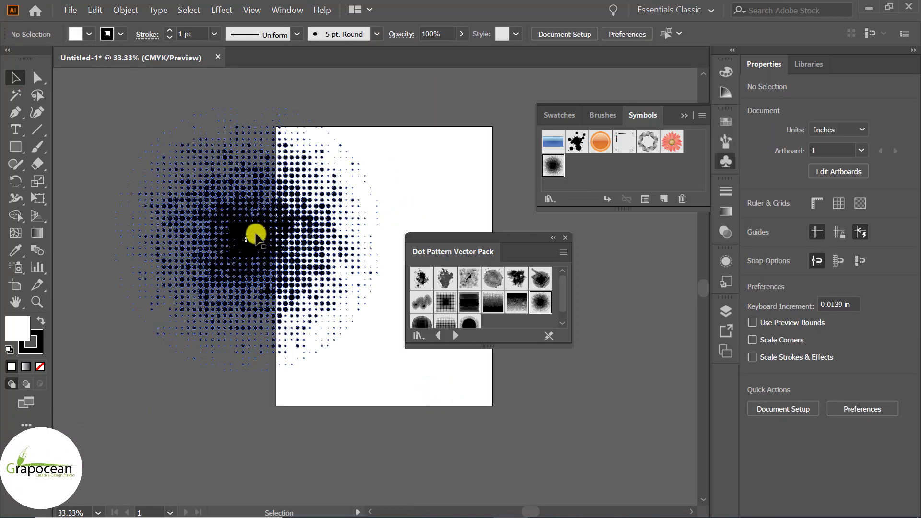
click(546, 504)
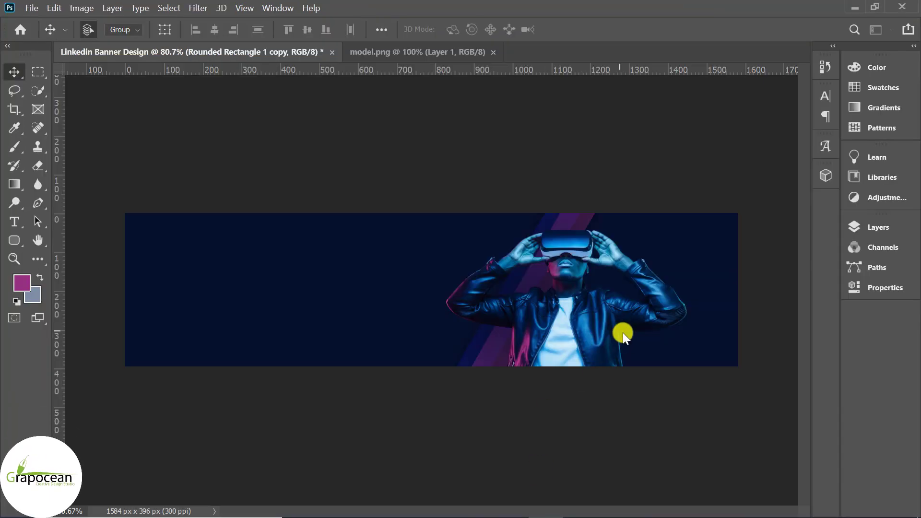
- Paste the halftone dots over the model and set the smart object to Linear Dodge (Add)
key(ctrl+v)
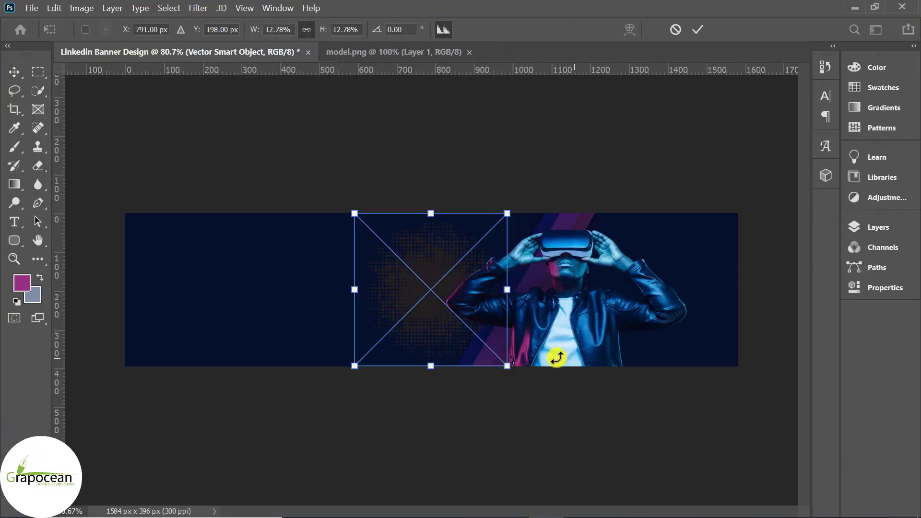
drag(431, 318, 593, 311)
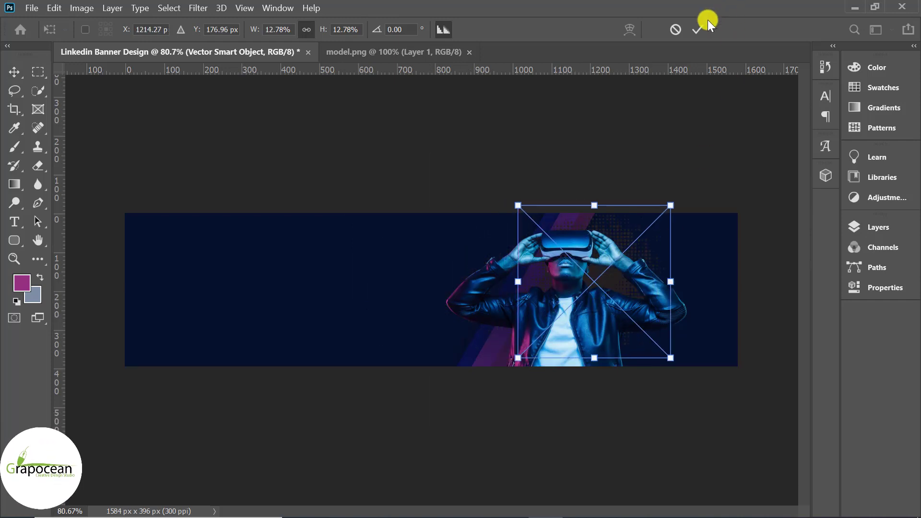
click(698, 29)
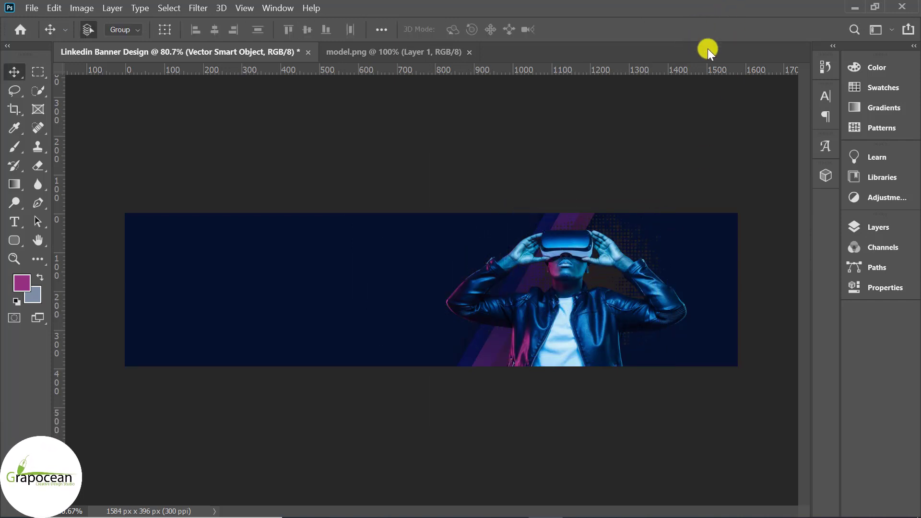
click(883, 228)
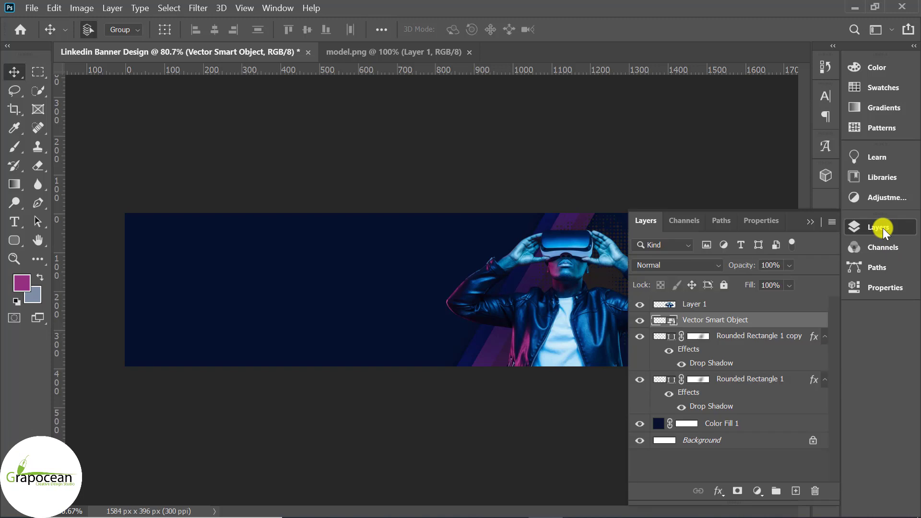
click(883, 228)
click(883, 229)
click(702, 264)
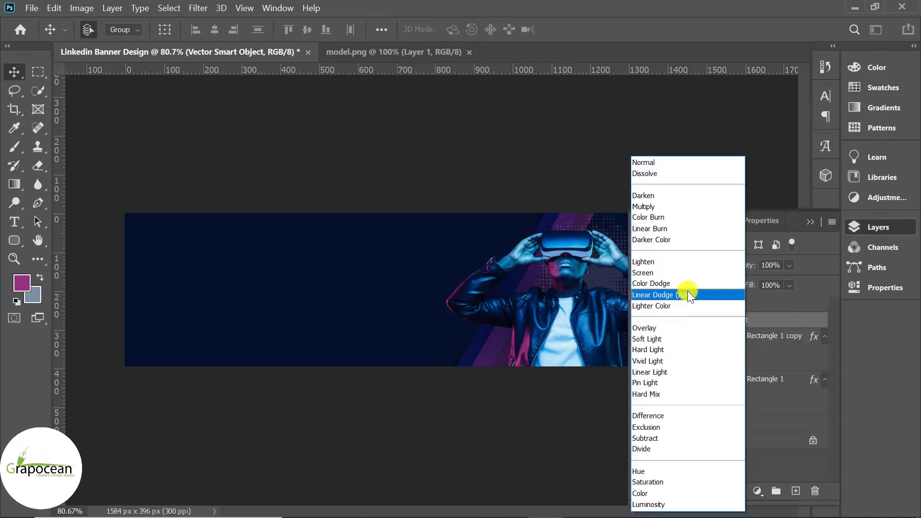
click(689, 294)
click(824, 223)
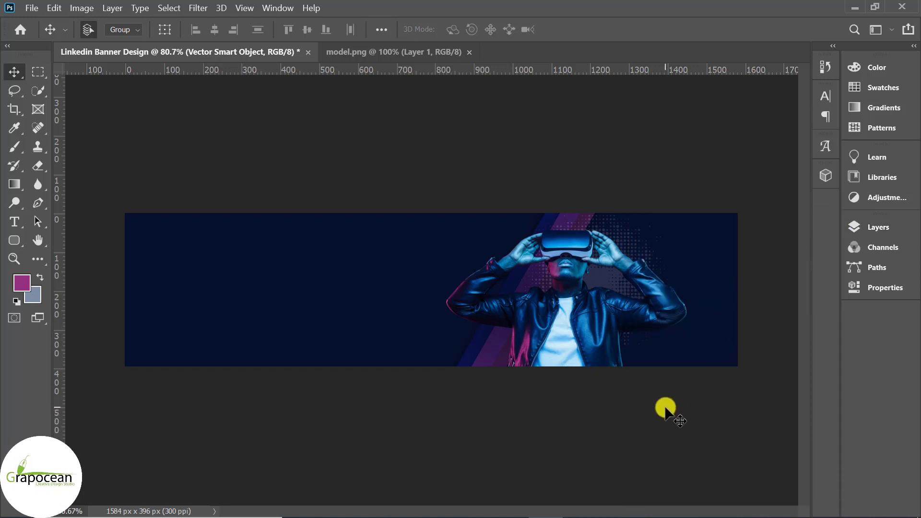
- Draw a large white-filled circle over the model with the Ellipse Tool
right_click(14, 240)
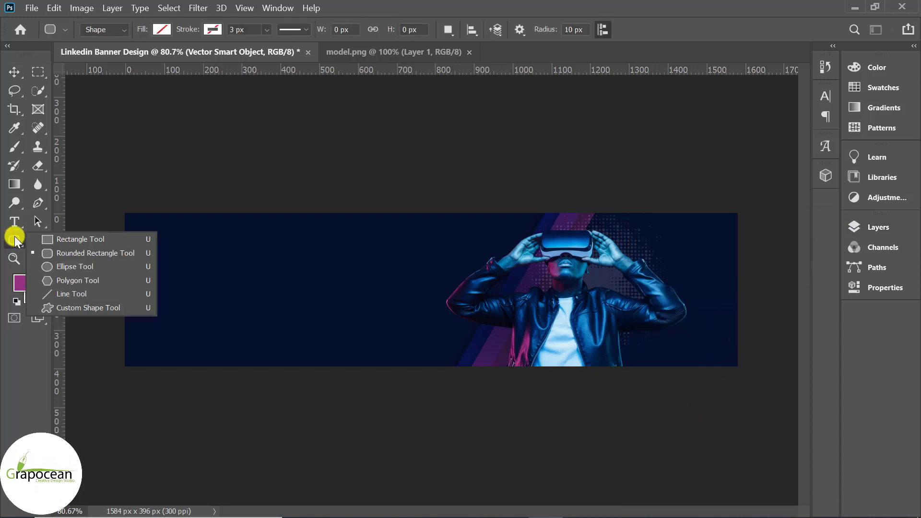
click(72, 263)
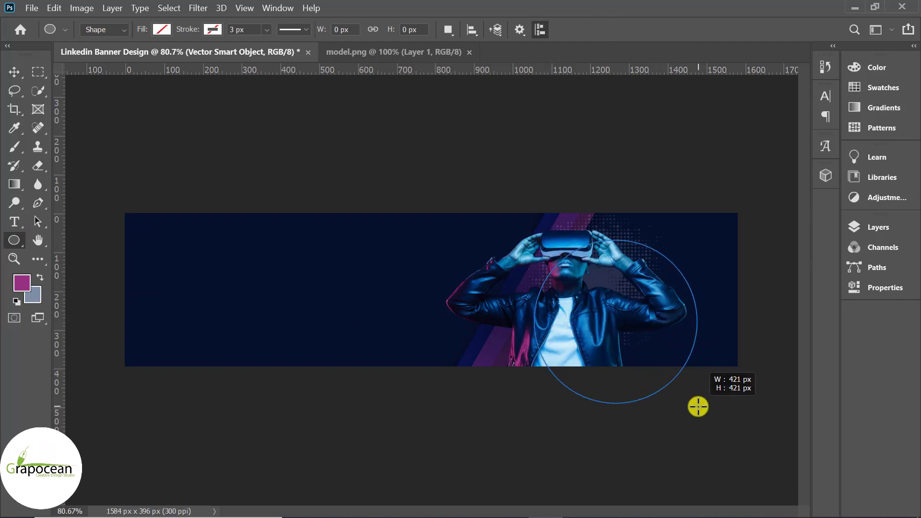
drag(535, 240, 699, 405)
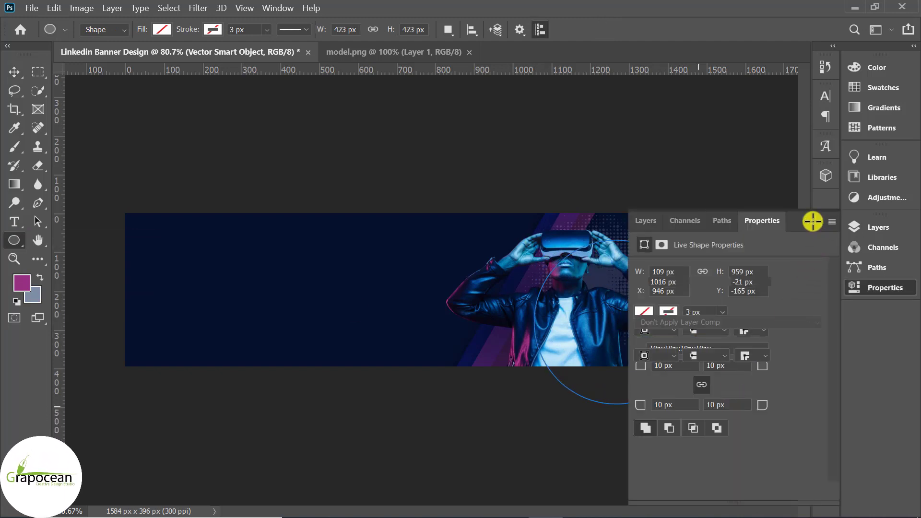
click(812, 220)
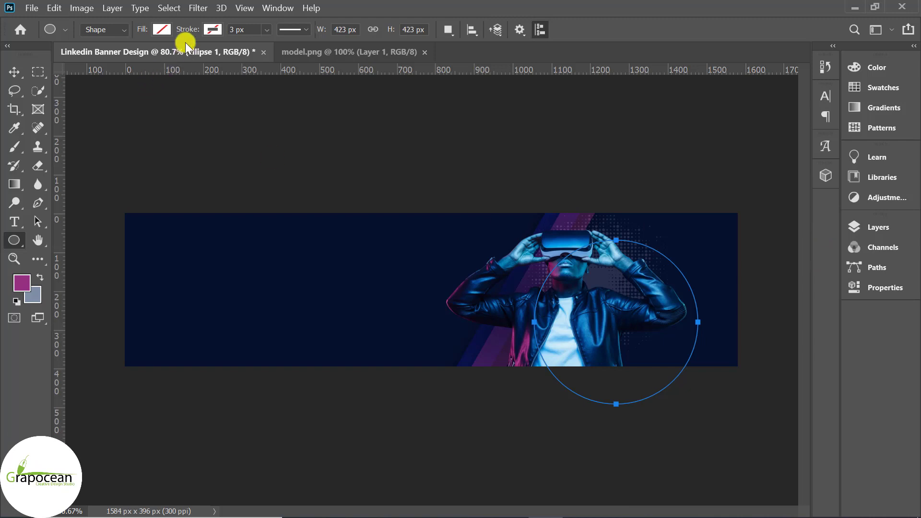
click(162, 29)
click(71, 106)
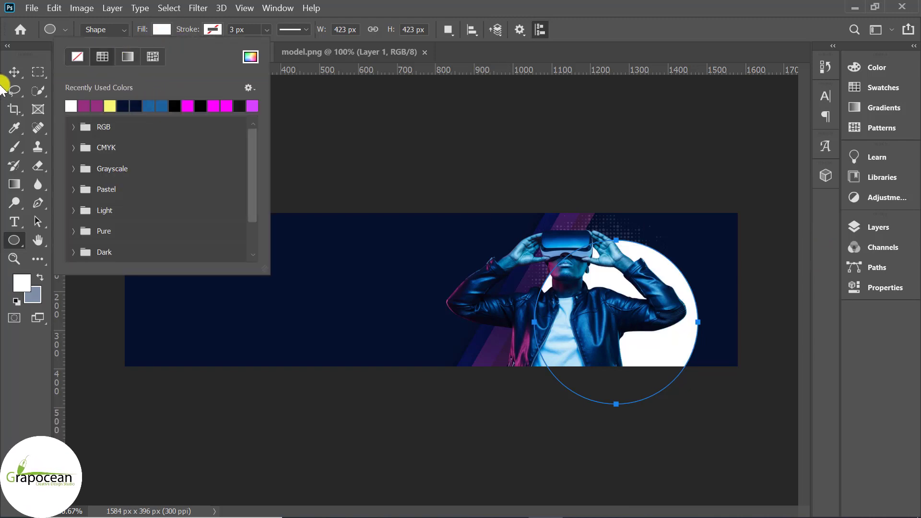
key(Return)
- Set the circle layer's blend mode to Overlay
key(v)
click(874, 229)
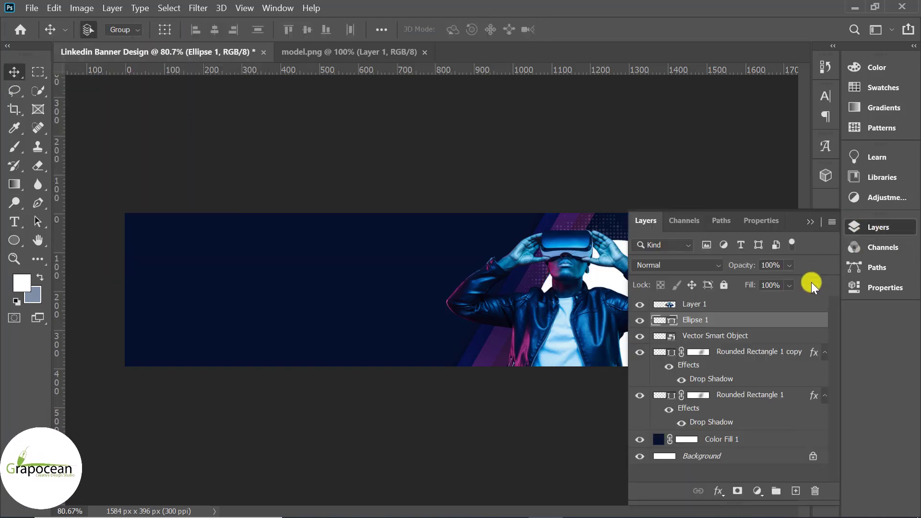
click(676, 265)
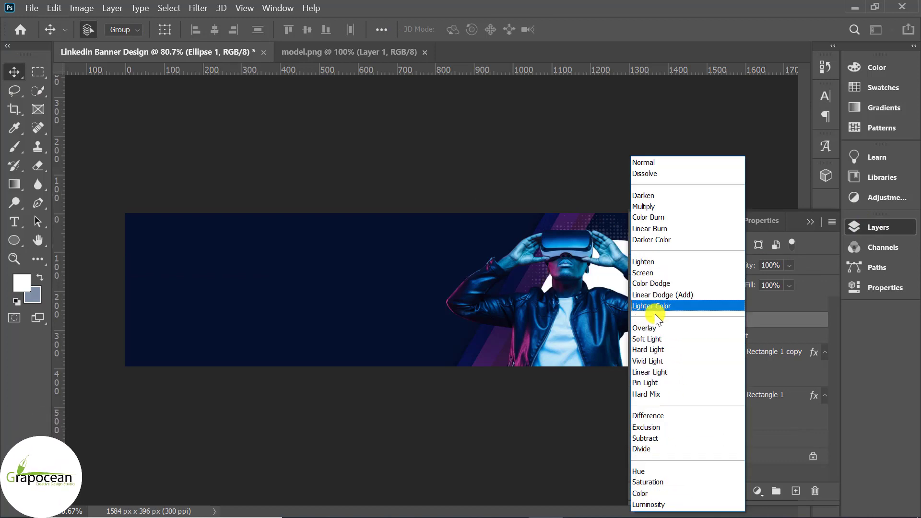
click(658, 329)
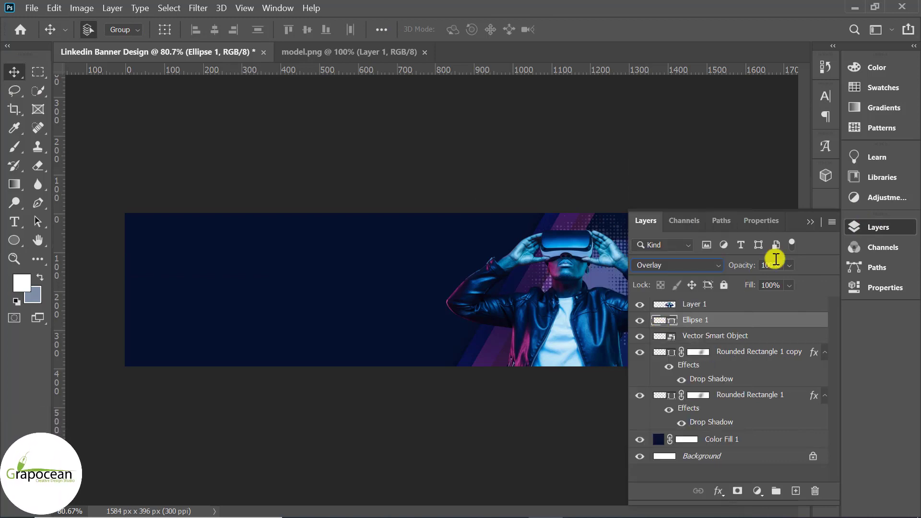
click(807, 224)
- Move and resize the circle so it sits behind the model's head
drag(663, 352, 657, 344)
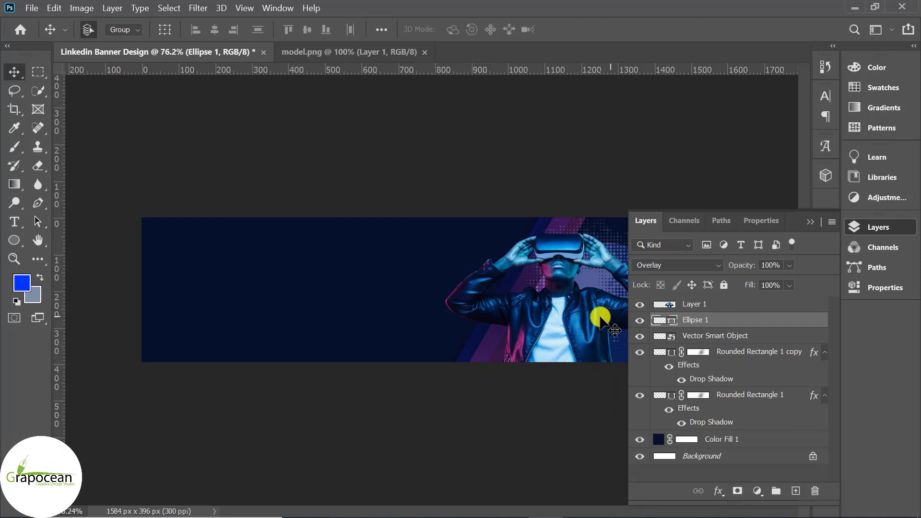
mouse_move(601, 322)
mouse_down()
mouse_move(599, 308)
mouse_move(560, 307)
mouse_move(558, 320)
mouse_up()
key(ctrl+t)
scroll(442, 329, down, 2)
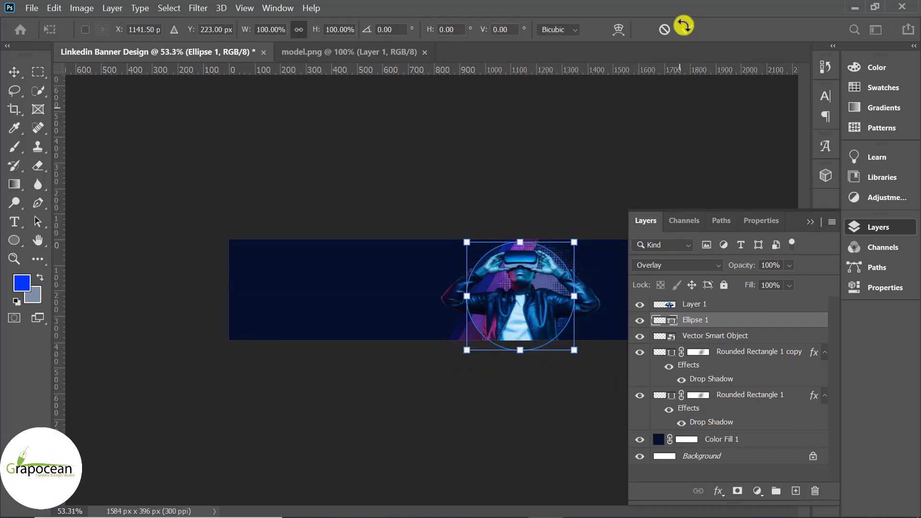
key(Return)
click(642, 439)
click(639, 440)
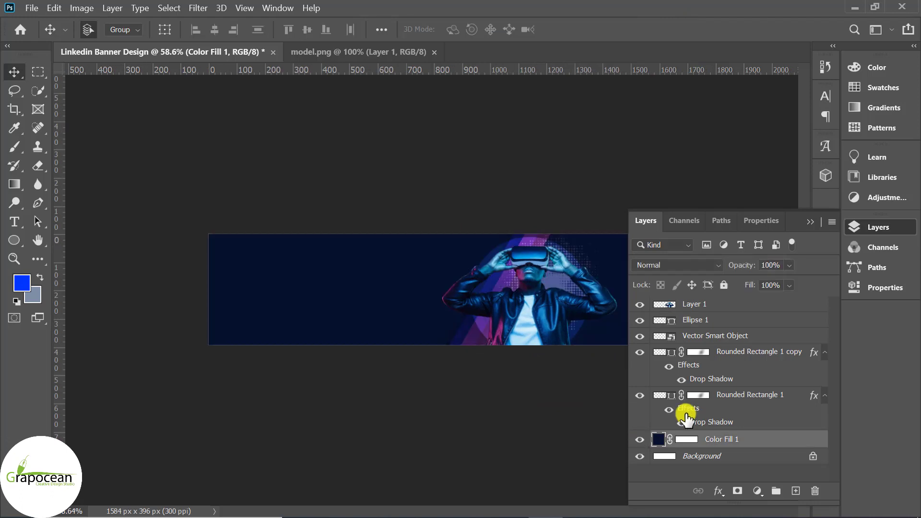
click(710, 335)
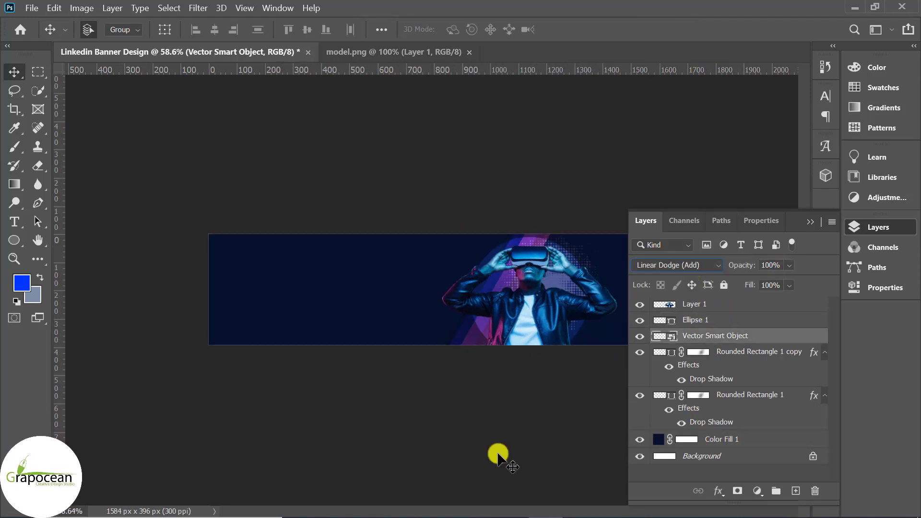
- Add Layer 2, paint it with a soft brush and blend it in Divide mode
click(796, 491)
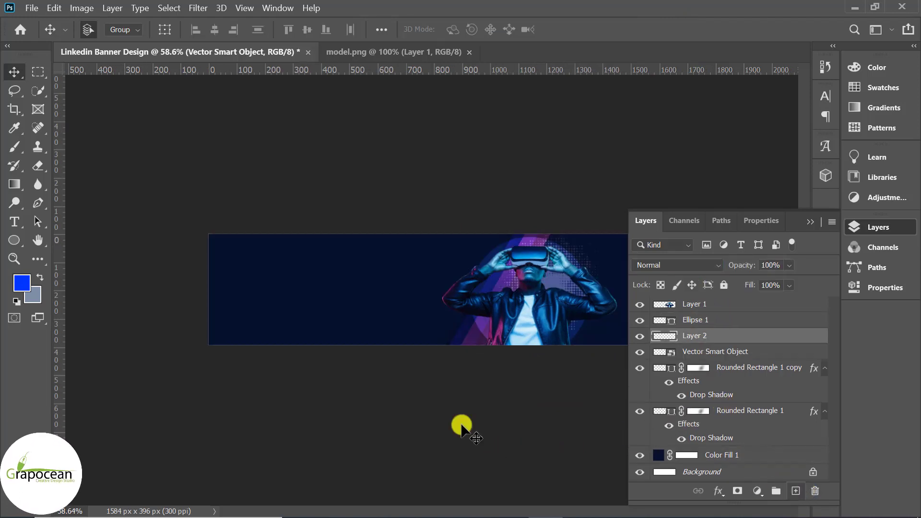
click(14, 147)
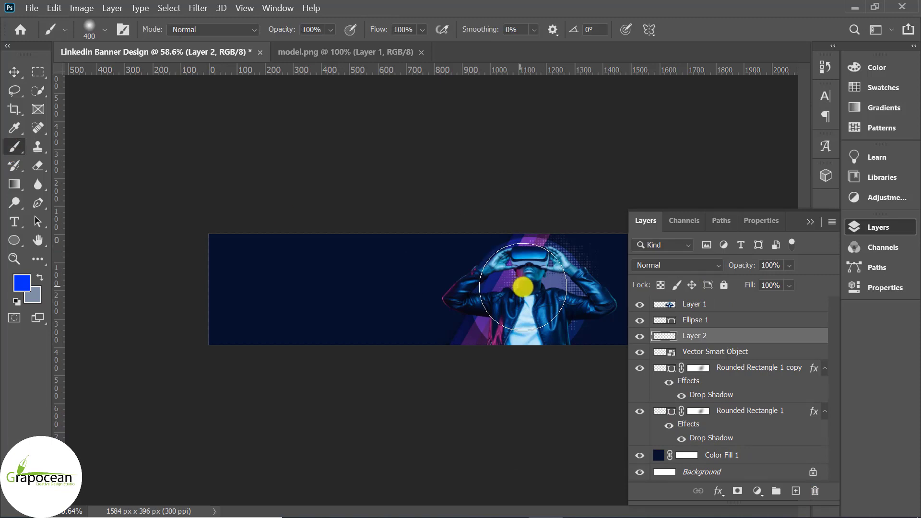
click(677, 265)
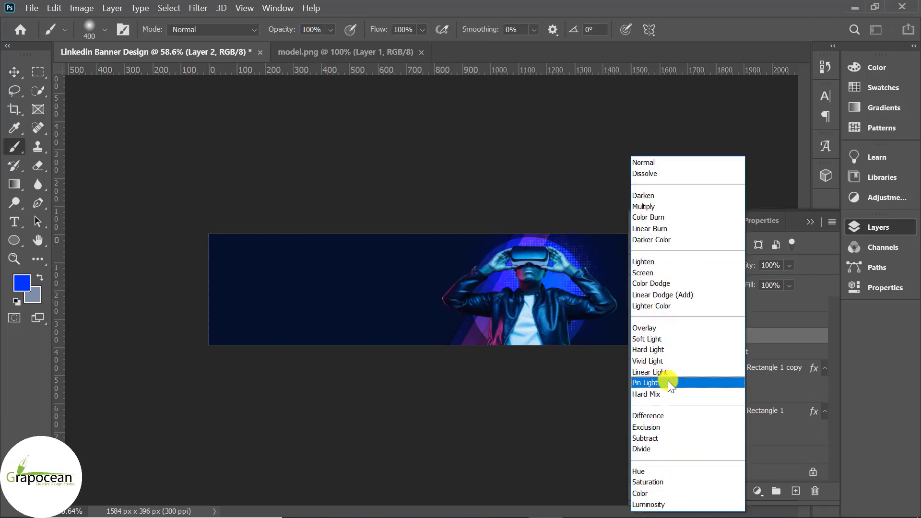
click(669, 448)
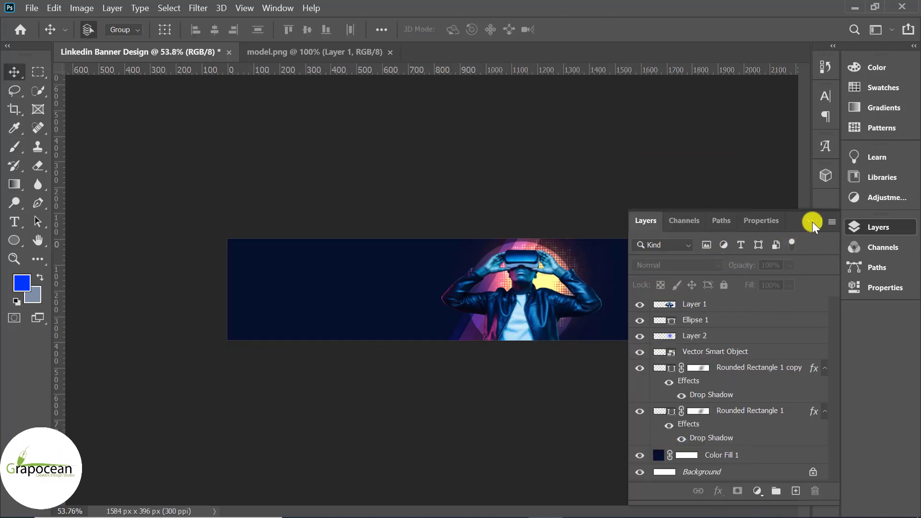
click(812, 222)
scroll(745, 268, up, 3)
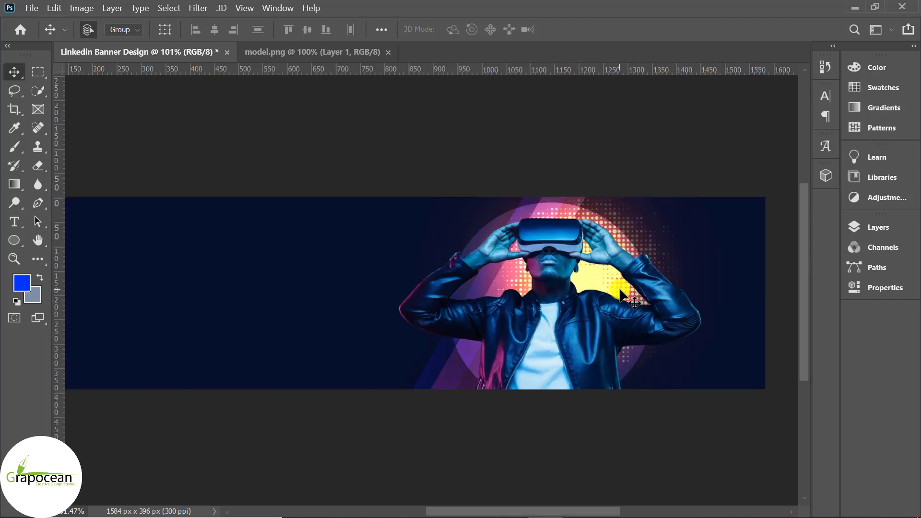
click(882, 227)
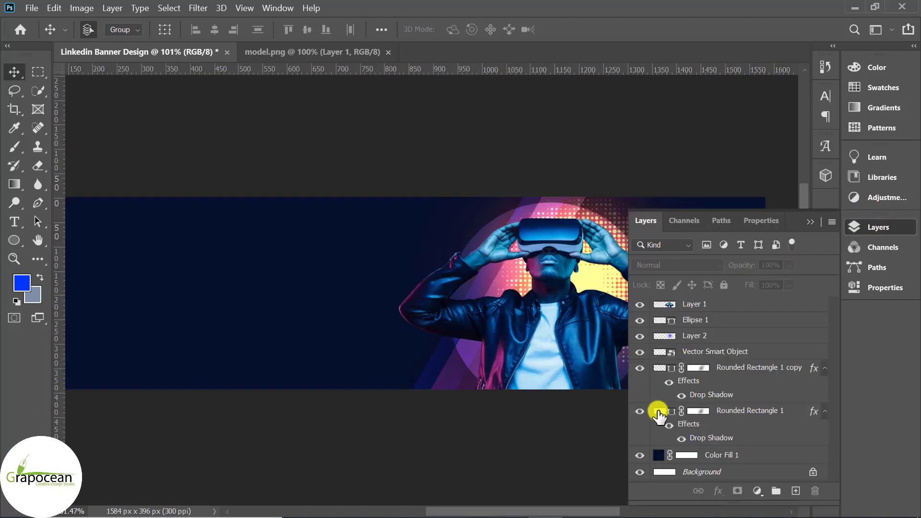
click(640, 320)
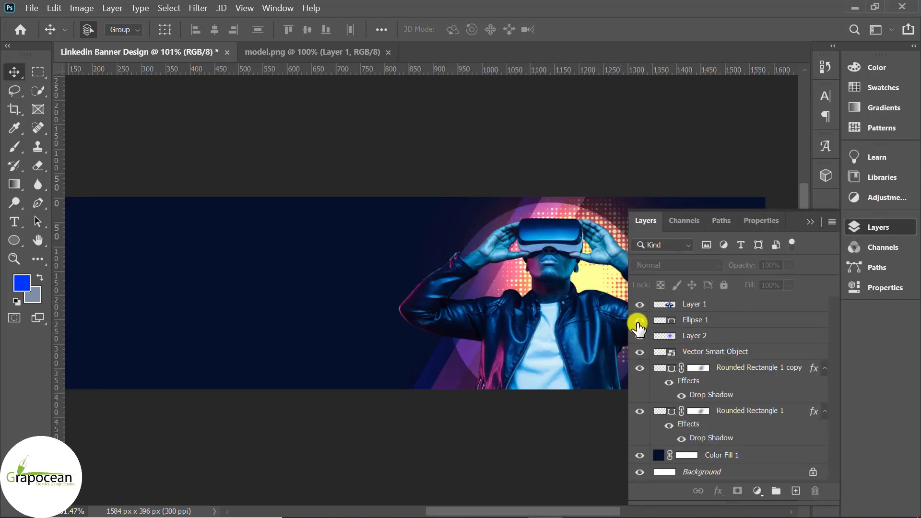
- Duplicate Ellipse 1, scale the copy to about 80% and set its opacity to 30%
drag(791, 331, 796, 491)
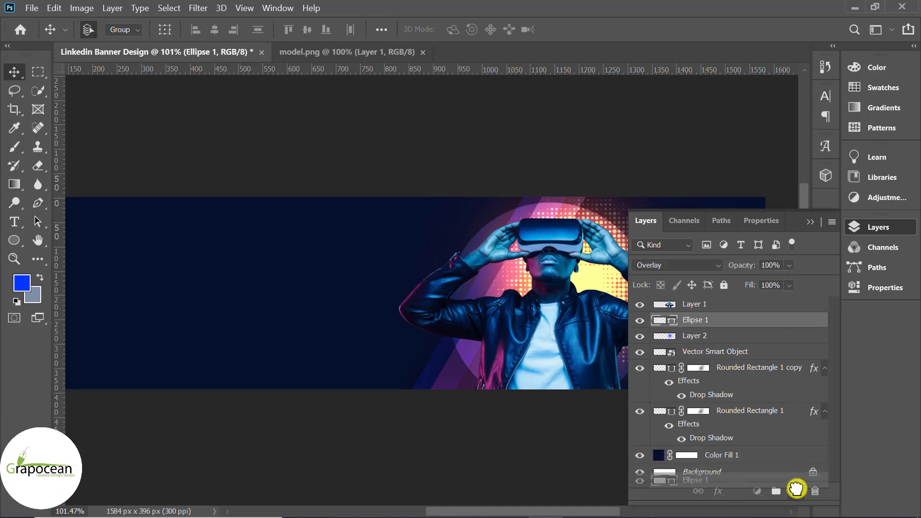
scroll(531, 366, down, 3)
key(ctrl+t)
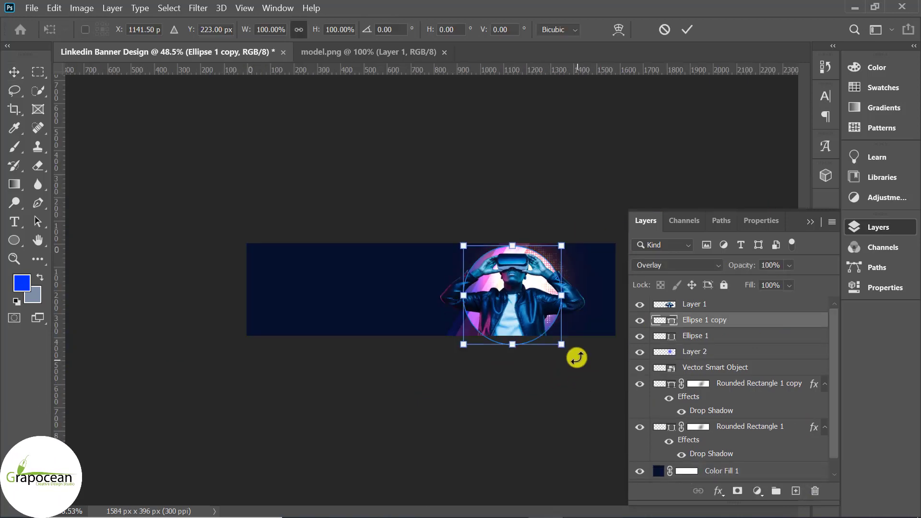
drag(560, 343, 550, 336)
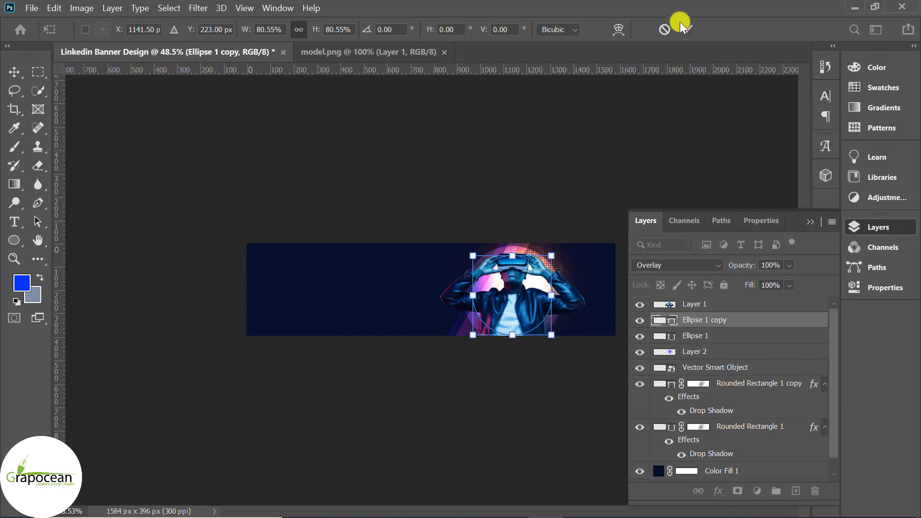
key(Return)
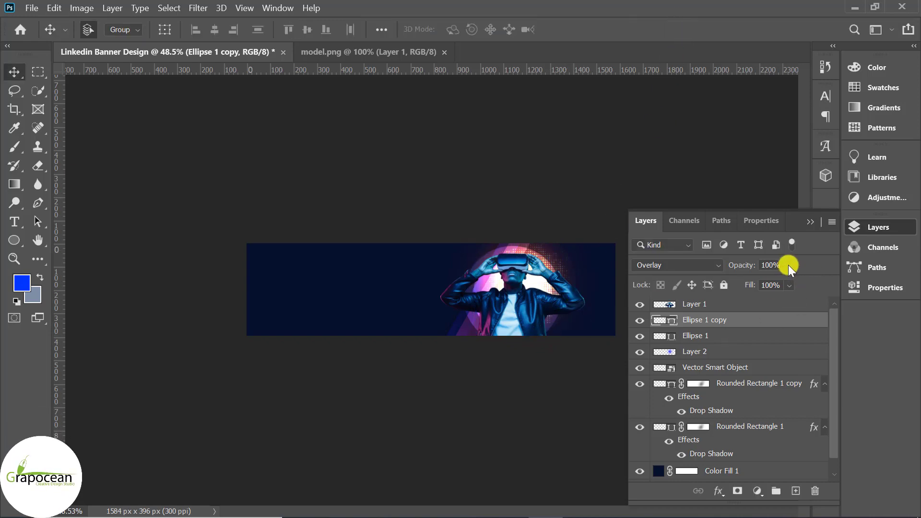
drag(768, 280, 769, 280)
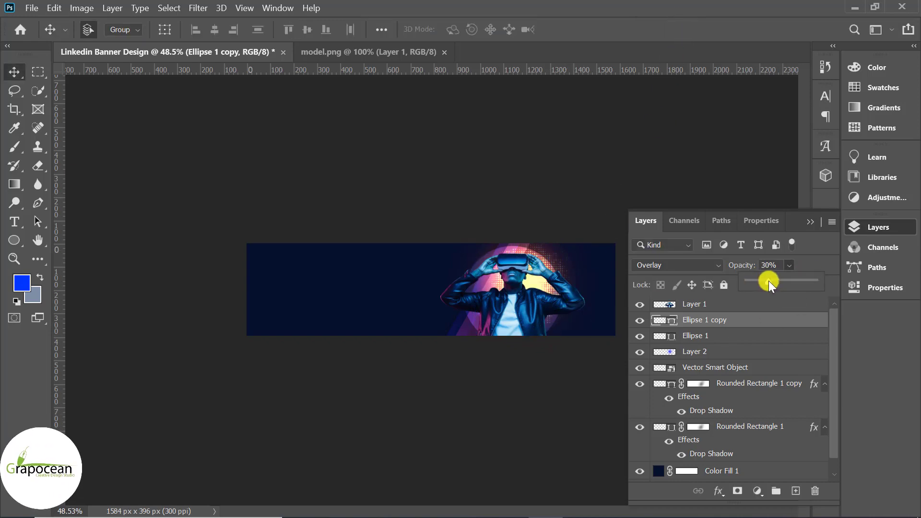
- Select both circles and enlarge them together to about 140%
shift+click(722, 335)
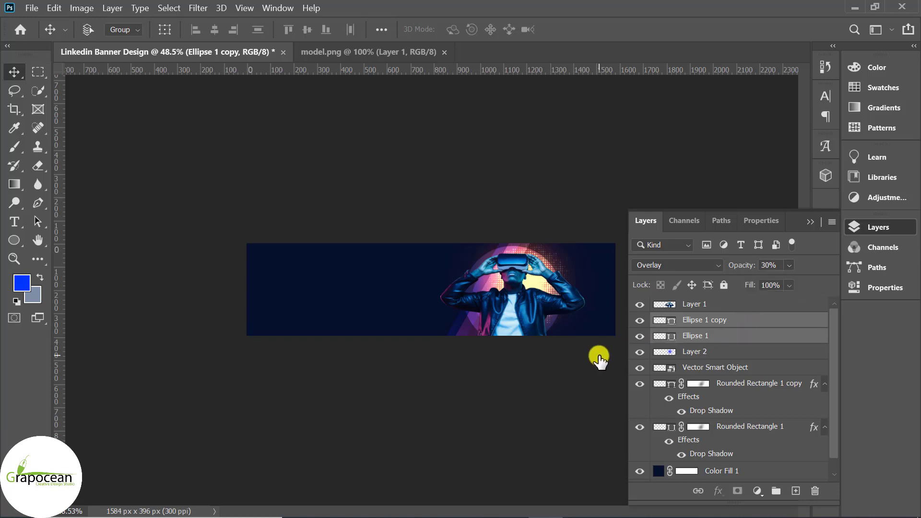
key(ctrl+t)
drag(561, 344, 586, 369)
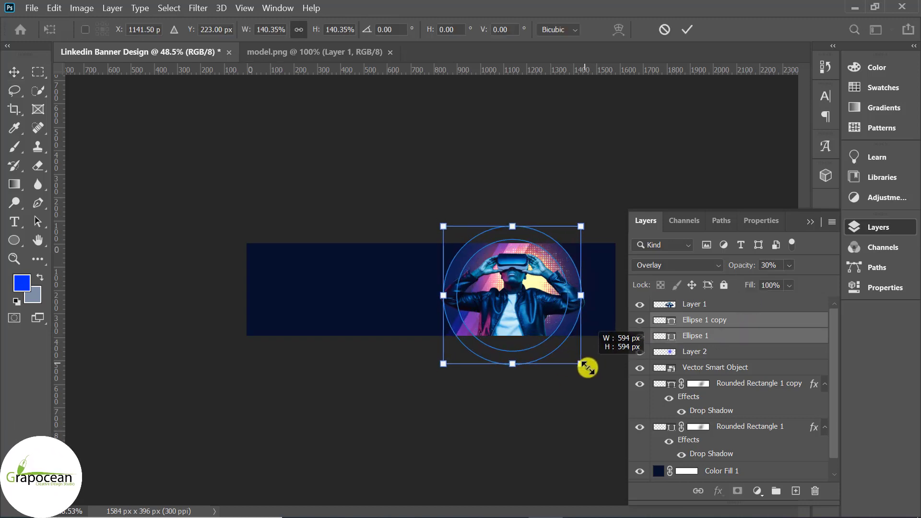
click(684, 34)
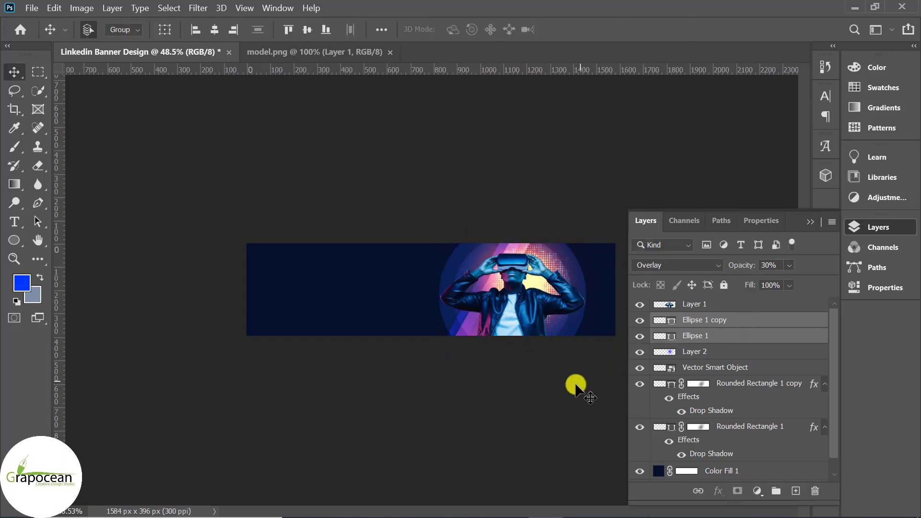
click(739, 368)
click(741, 307)
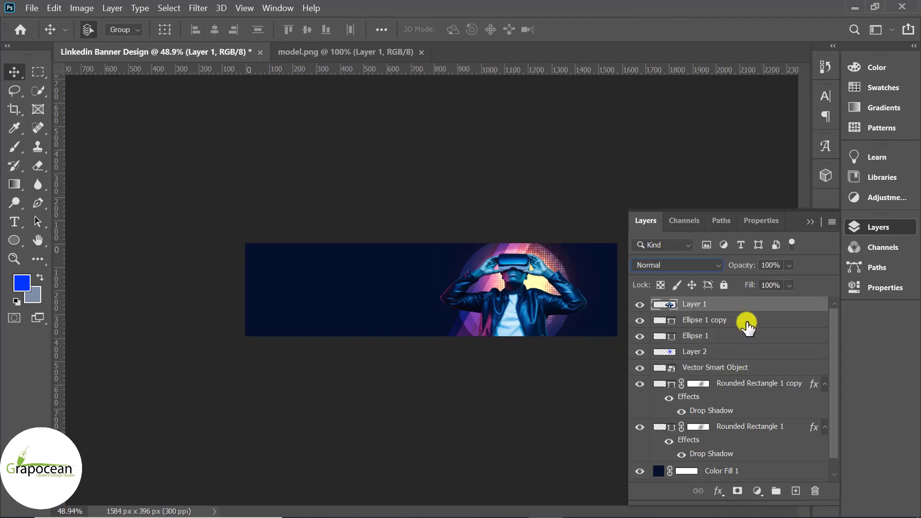
- Paste the halftone dot smart object left of the VR model, keeping Linear Dodge (Add)
key(ctrl+v)
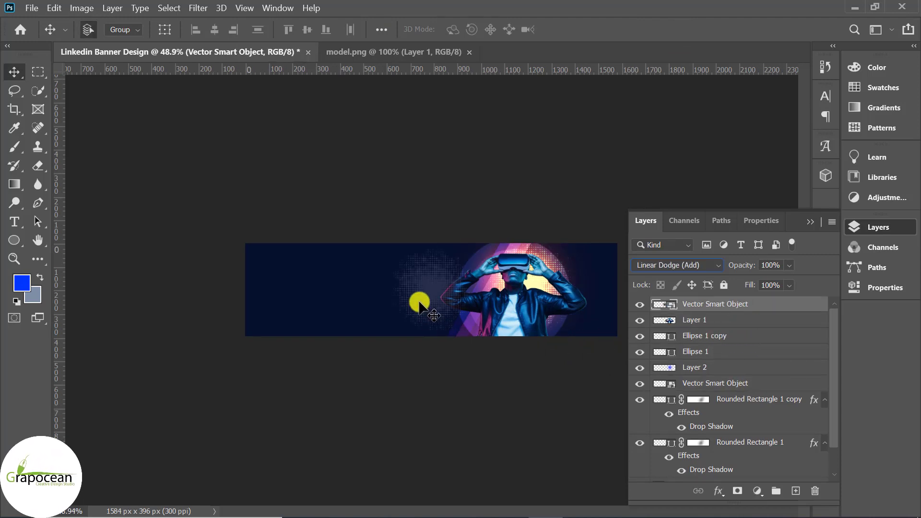
drag(427, 286, 388, 258)
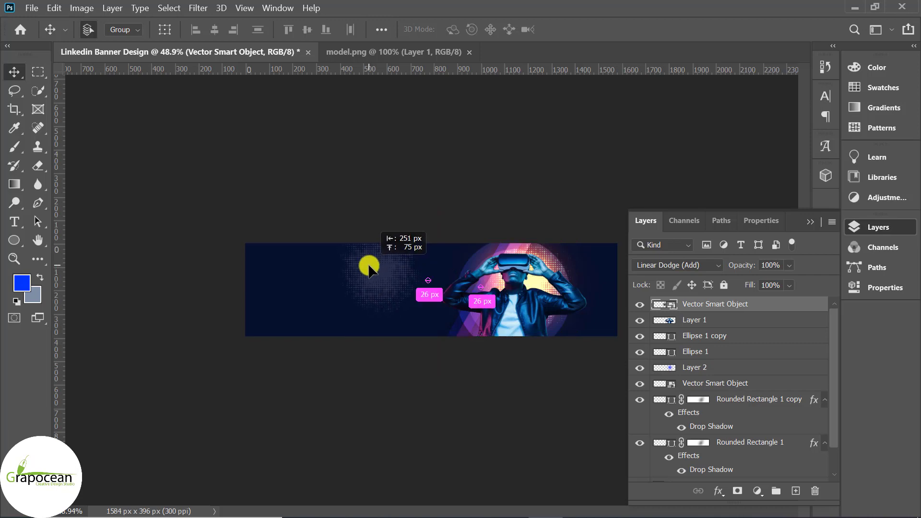
click(676, 265)
key(Escape)
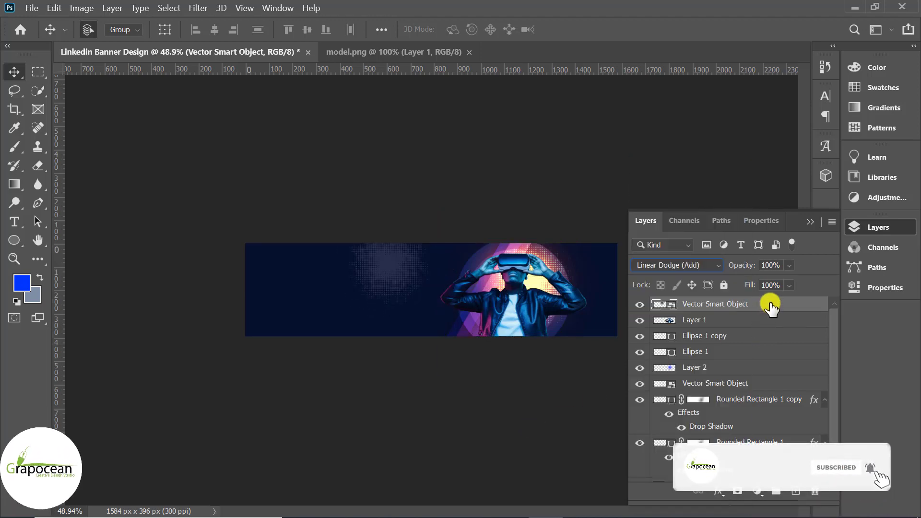
- Tint the halftone with a bright blue Color Overlay in Blending Options
right_click(768, 305)
click(615, 22)
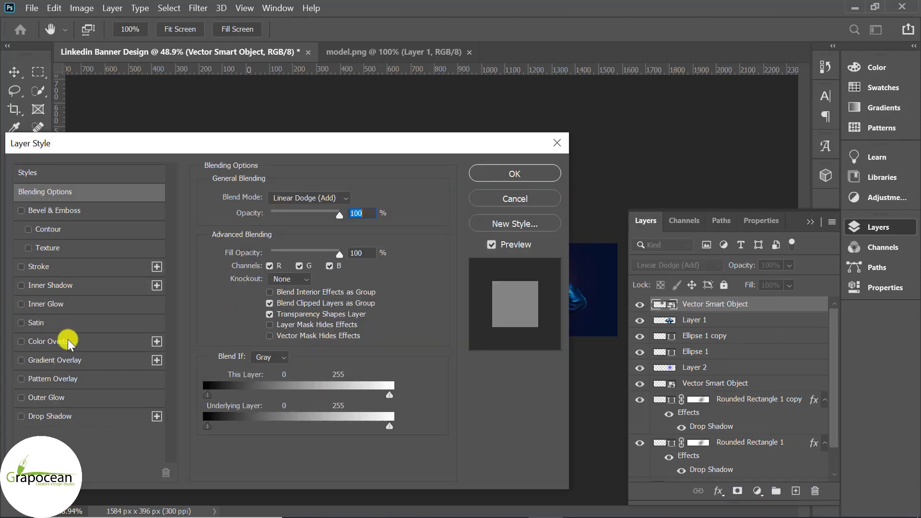
click(68, 342)
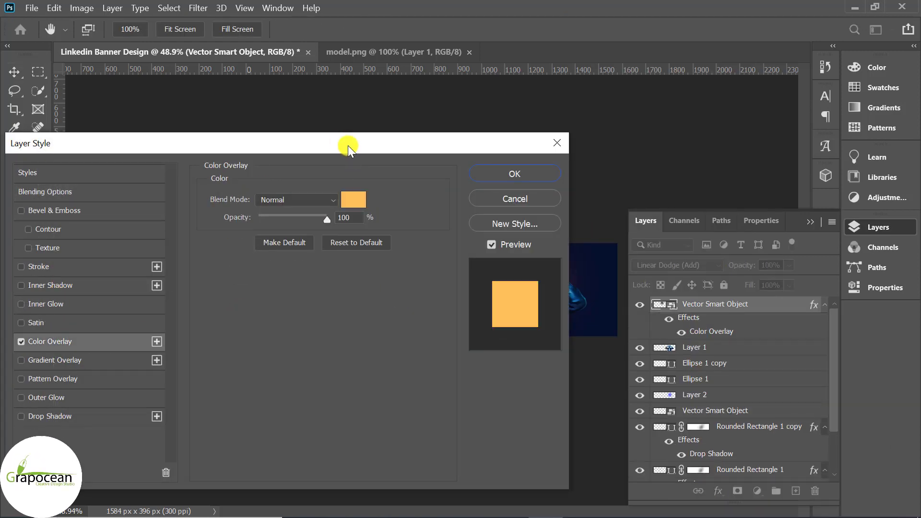
drag(349, 148, 812, 244)
click(816, 295)
click(13, 298)
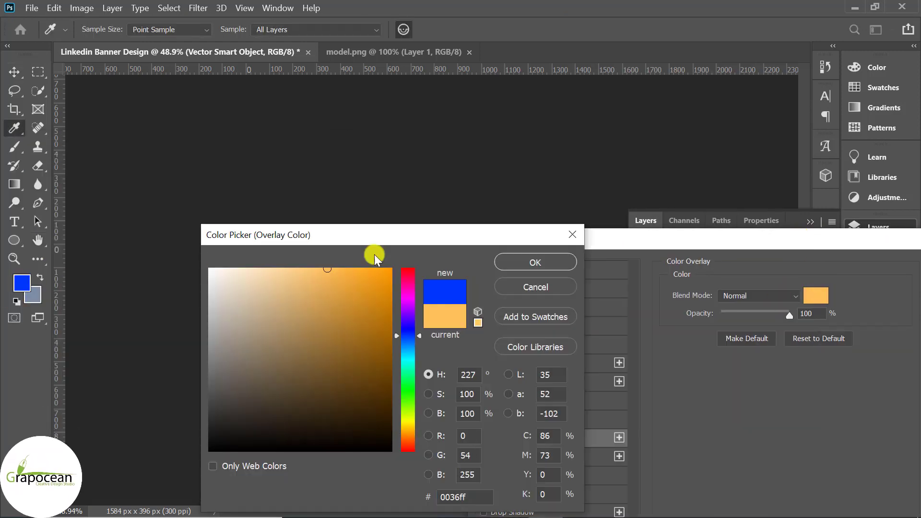
mouse_move(372, 255)
mouse_down()
mouse_move(712, 305)
mouse_move(694, 305)
mouse_up()
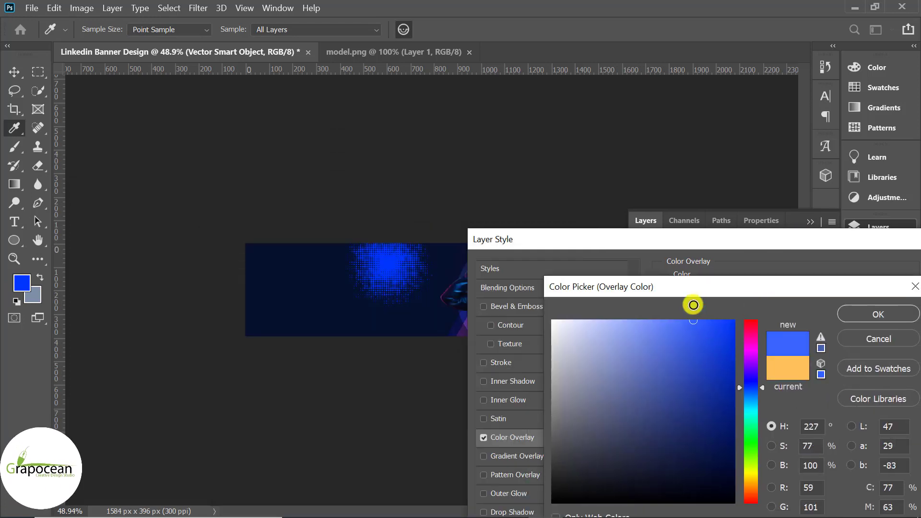
click(873, 338)
click(816, 295)
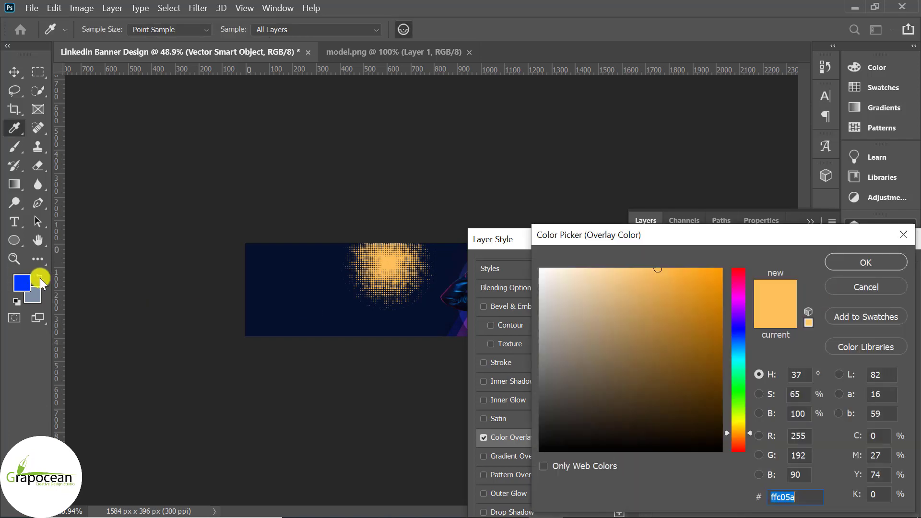
click(23, 284)
click(845, 263)
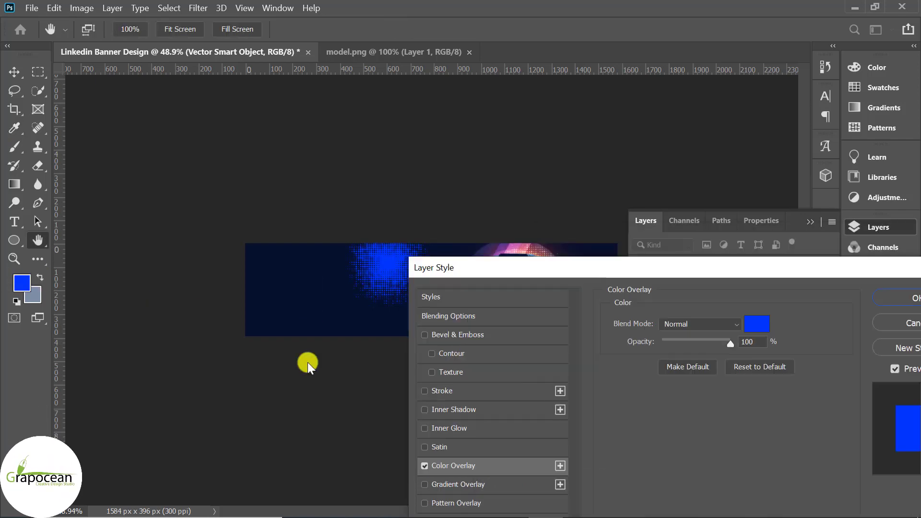
click(468, 404)
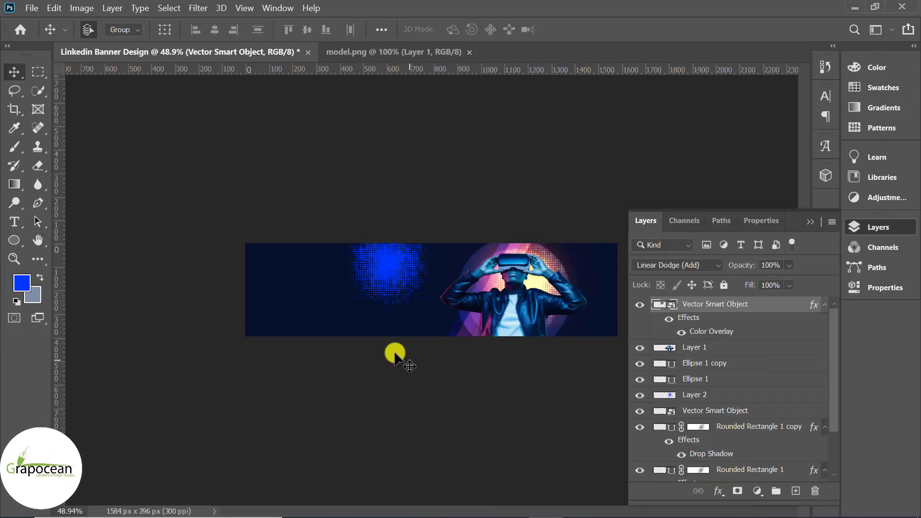
- Free Transform the halftone glow up to the banner's top edge, resizing it slightly
scroll(403, 332, up, 2)
key(v)
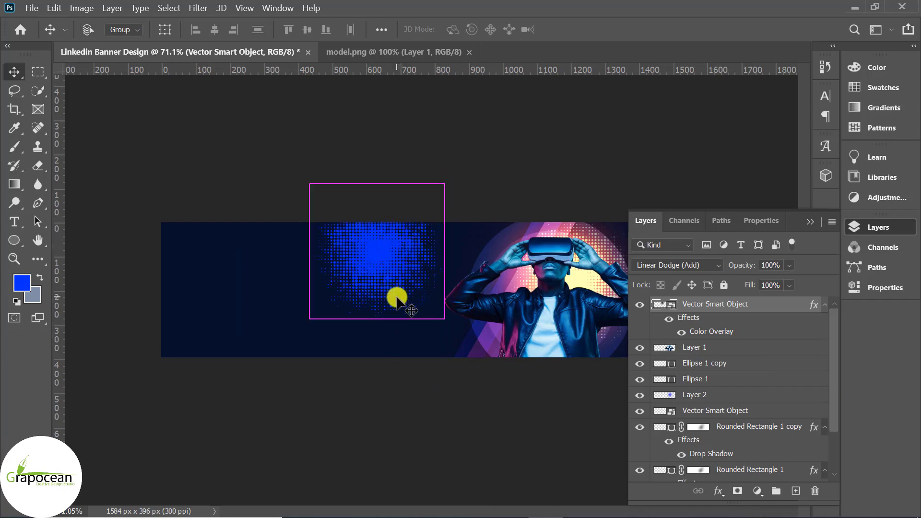
key(ctrl+t)
drag(430, 311, 468, 336)
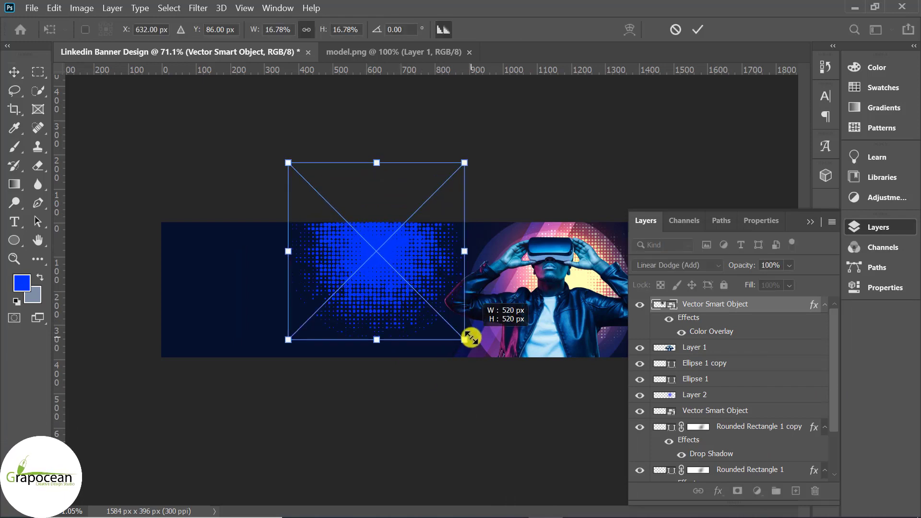
mouse_move(396, 297)
mouse_down()
mouse_move(389, 265)
mouse_move(380, 264)
mouse_up()
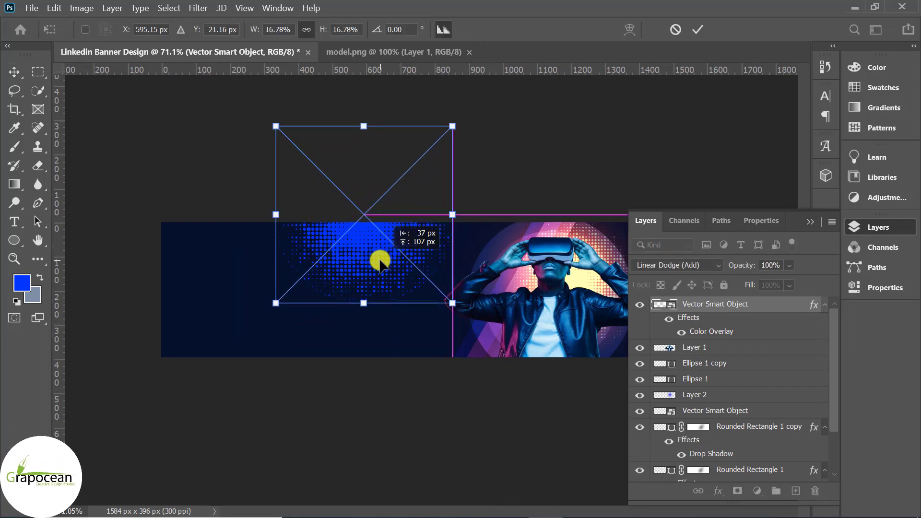
drag(449, 307, 430, 299)
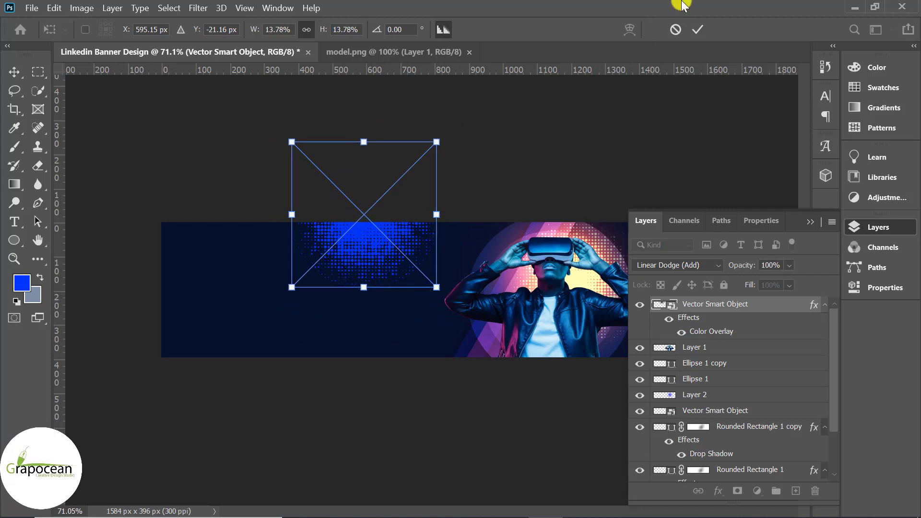
key(Return)
- Add an inverted black layer mask and paint it white with a soft 18% brush
click(738, 491)
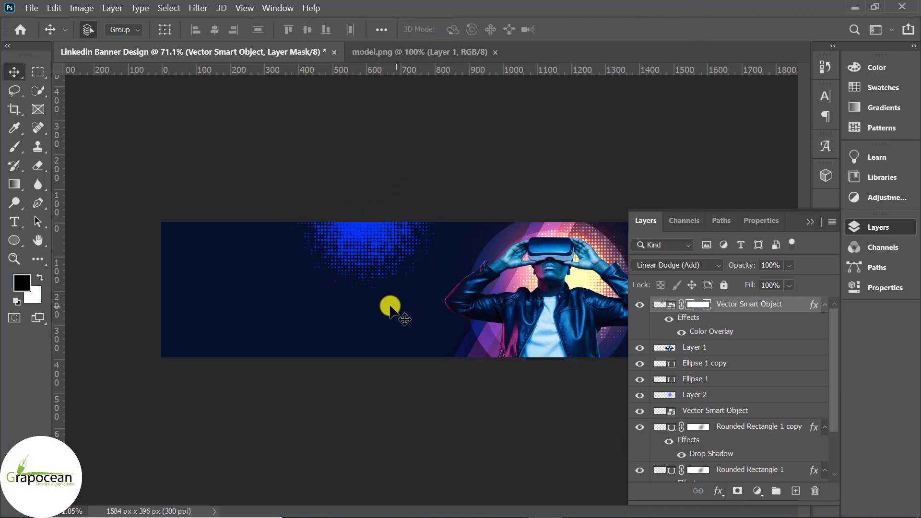
key(ctrl+i)
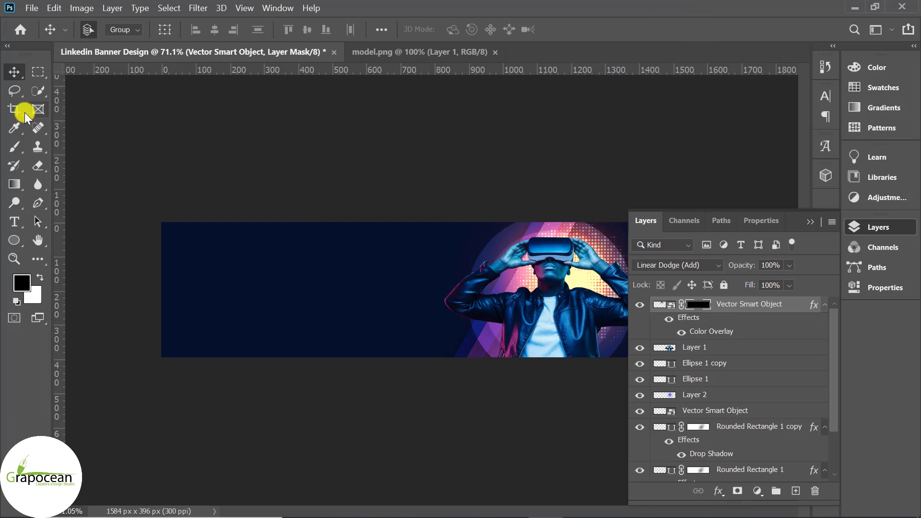
right_click(15, 147)
click(81, 146)
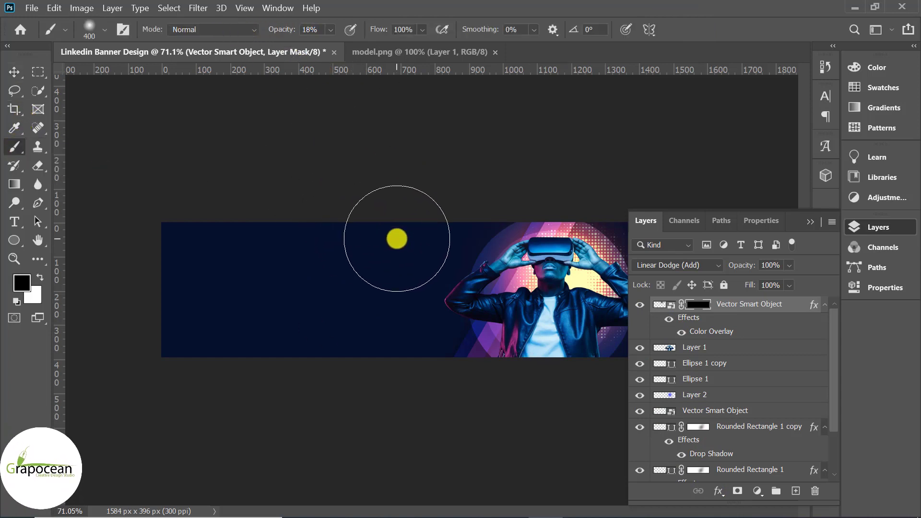
key(z)
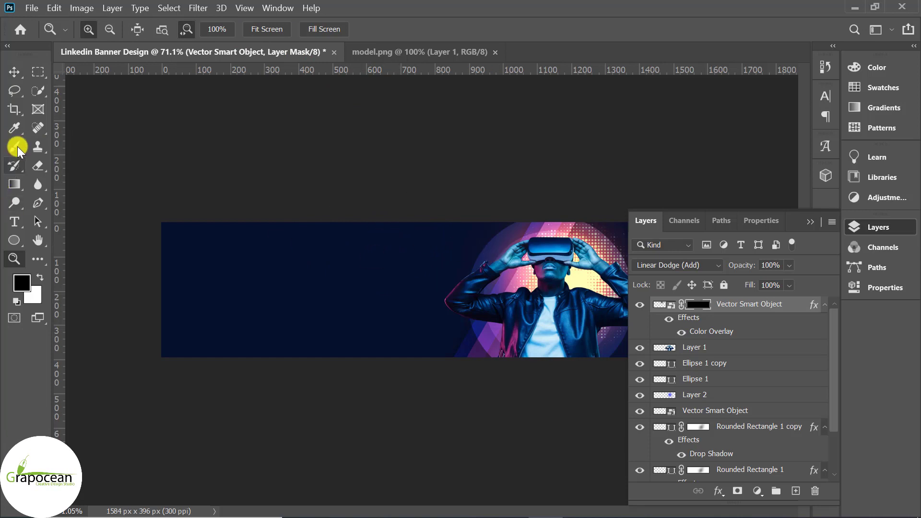
click(18, 151)
key(x)
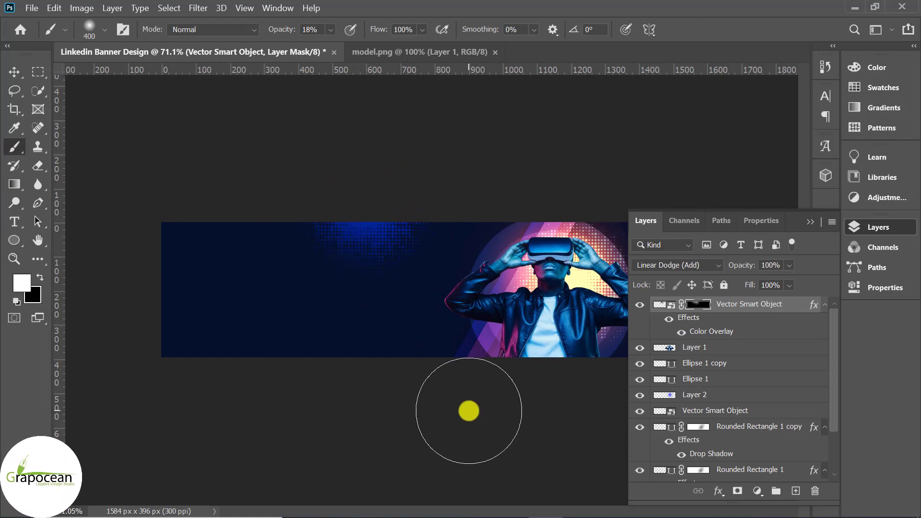
alt+scroll(469, 411, up, 3)
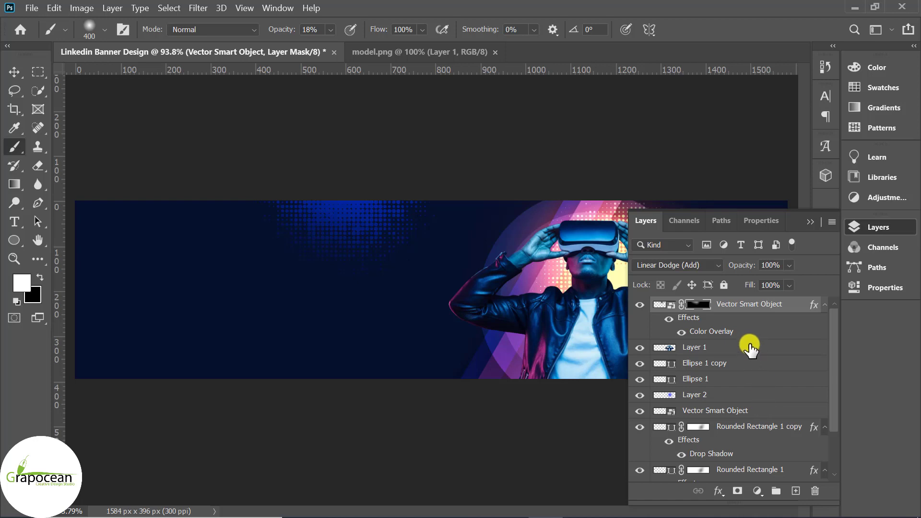
click(769, 349)
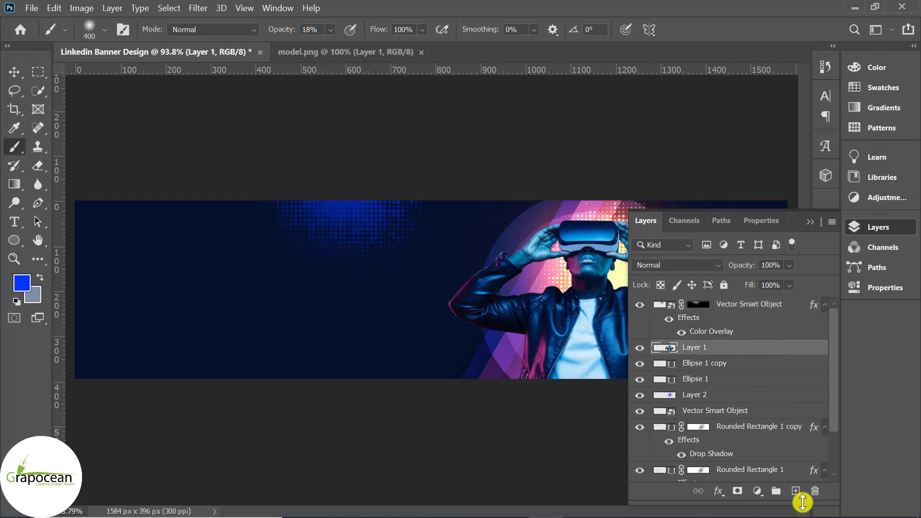
- Paint a soft blue glow along the banner's top edge on a new Layer 3
key(ctrl+shift+alt+n)
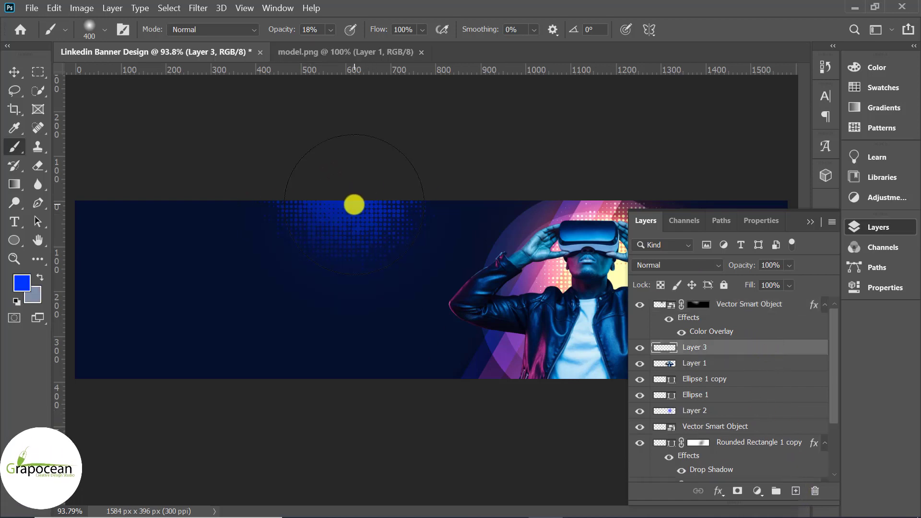
click(335, 205)
drag(335, 204, 284, 133)
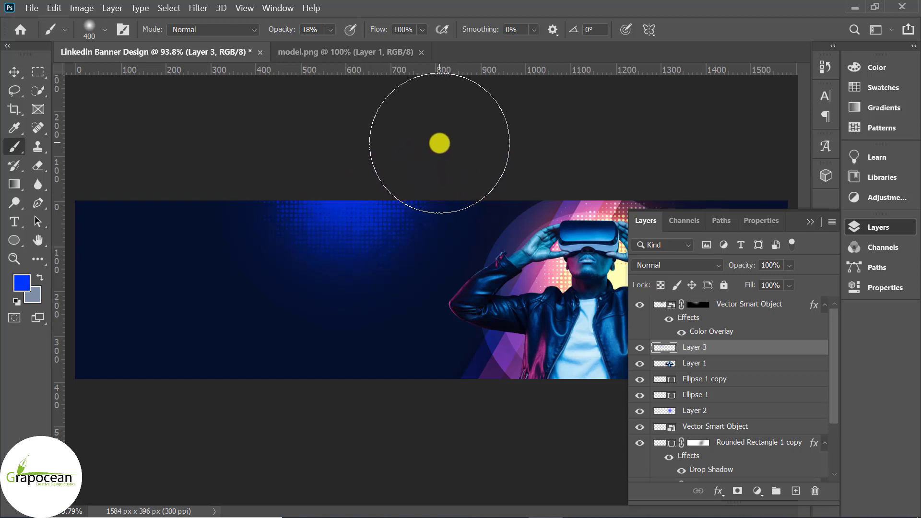
scroll(509, 372, down, 3)
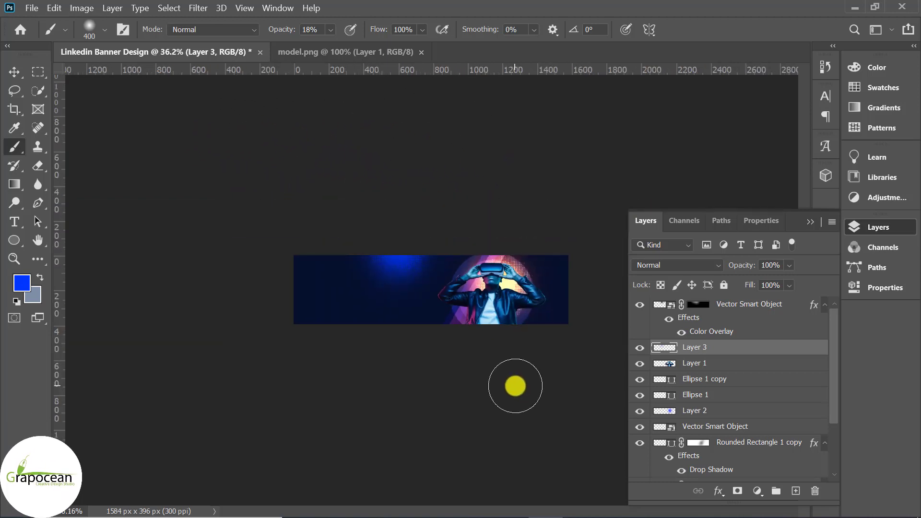
scroll(513, 383, up, 1)
- Alt-drag the top halftone Vector Smart Object layer to duplicate it
click(748, 304)
key(v)
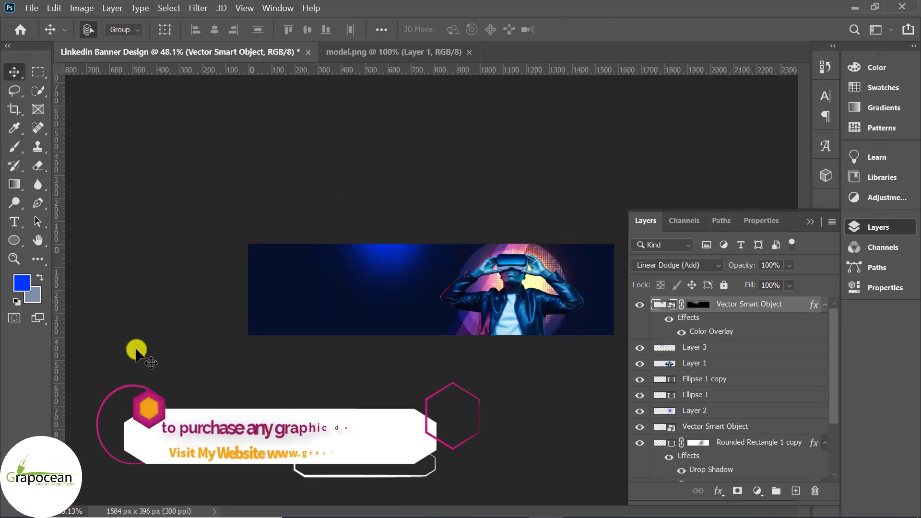
click(14, 147)
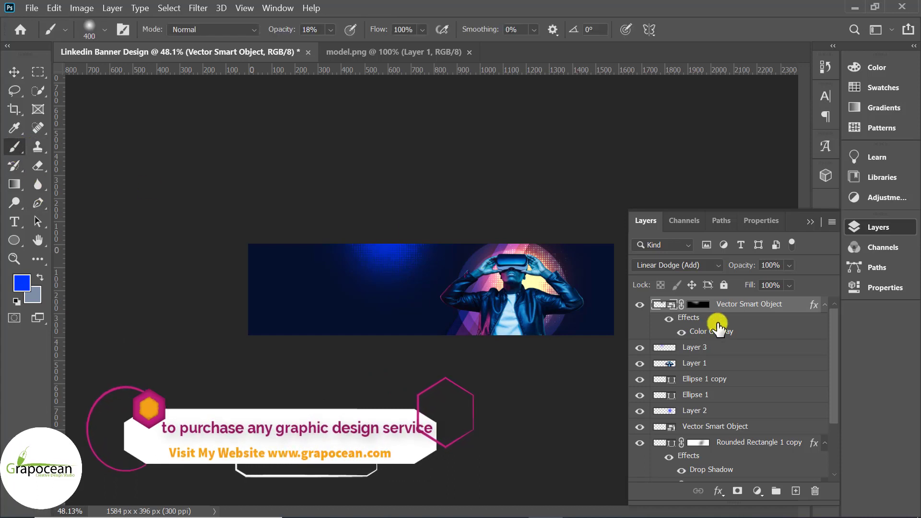
drag(766, 312, 796, 490)
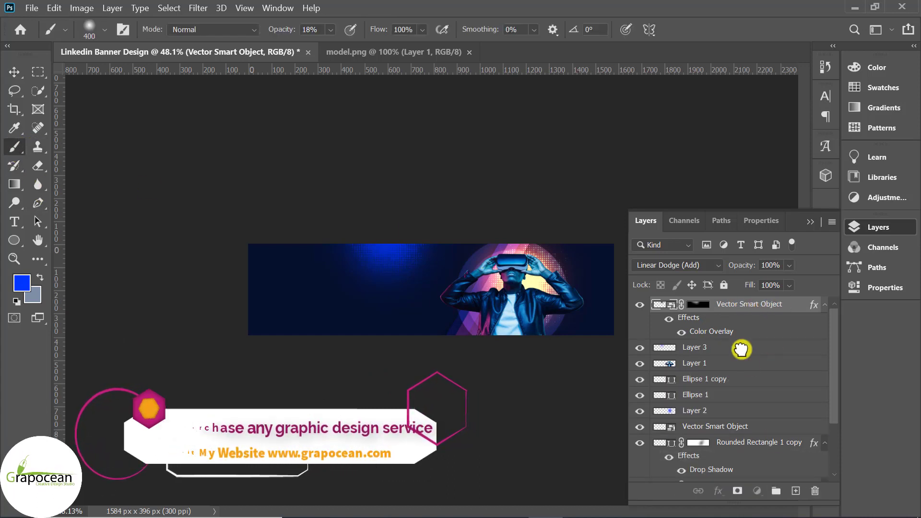
click(698, 306)
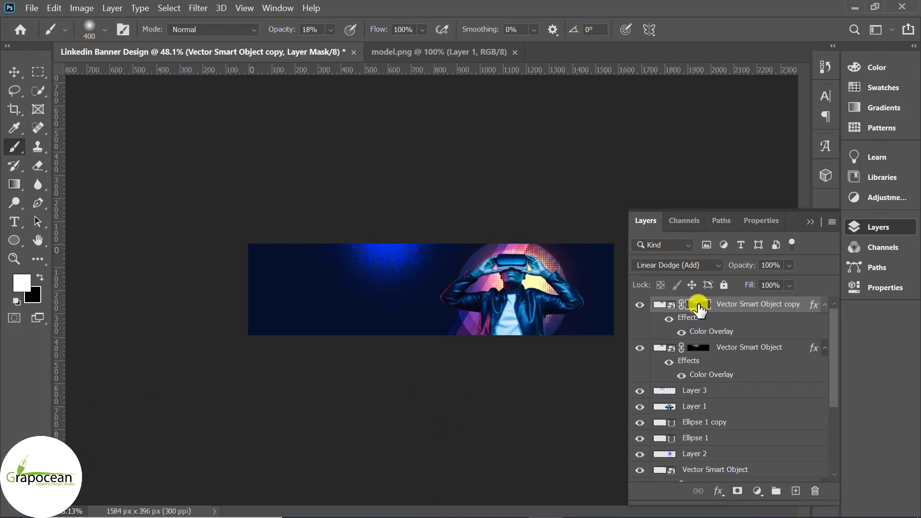
- Delete the copied glow's layer mask and move the copy to the bottom-left
right_click(698, 307)
click(747, 334)
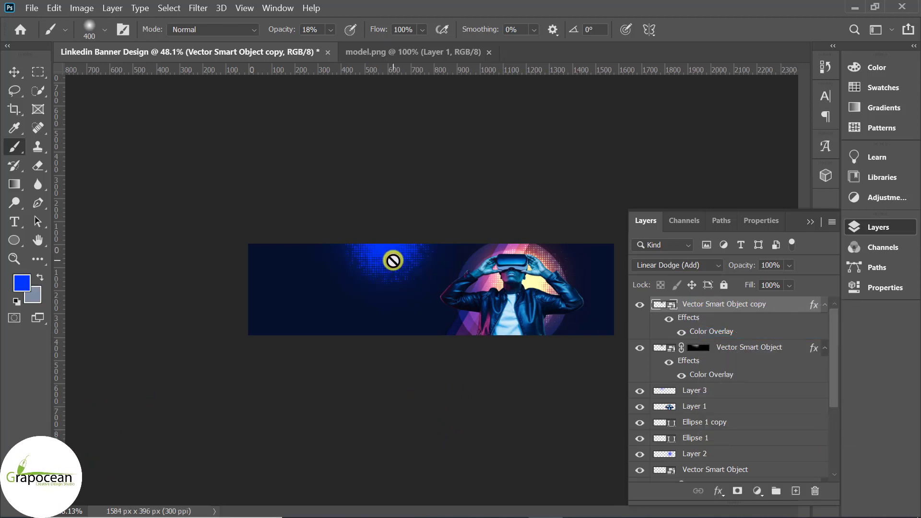
click(14, 73)
mouse_move(396, 264)
mouse_down()
mouse_move(341, 359)
mouse_move(350, 378)
mouse_up()
- Nudge the Layer 3 glow slightly and reselect the copied halftone glow
click(700, 390)
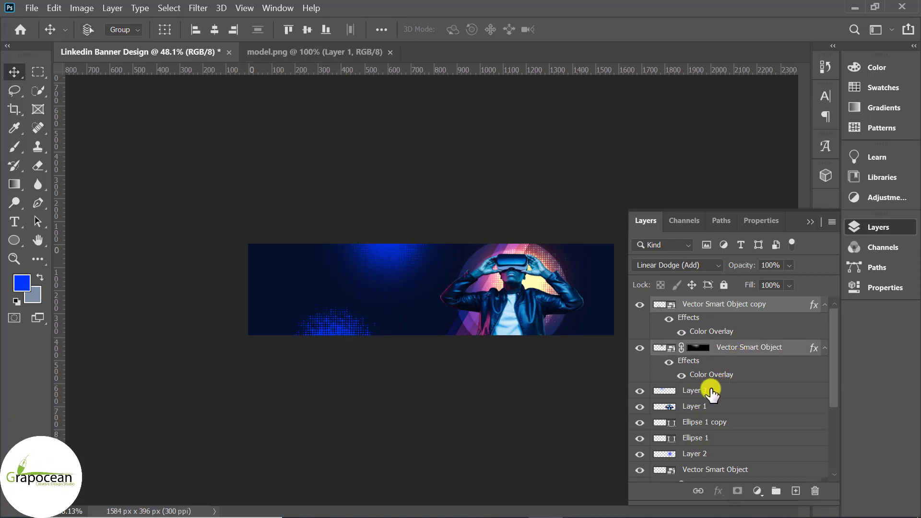
drag(403, 255, 427, 253)
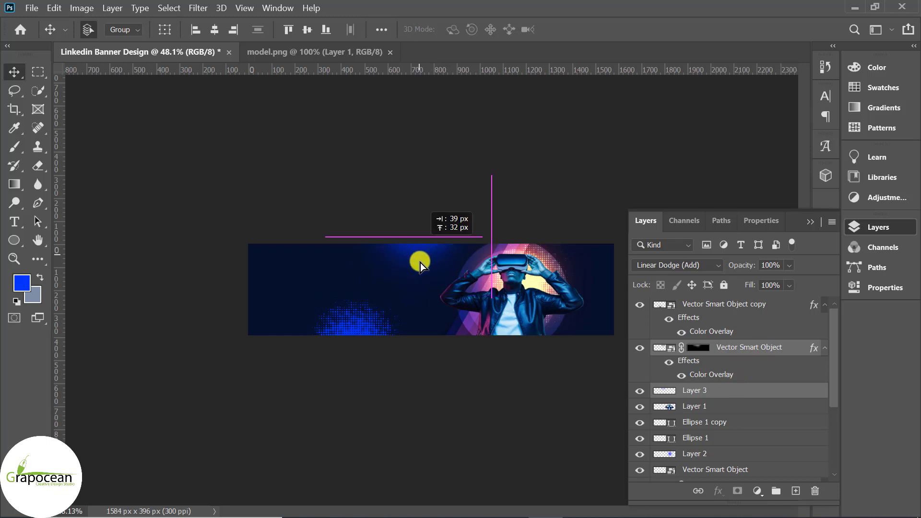
drag(421, 263, 416, 257)
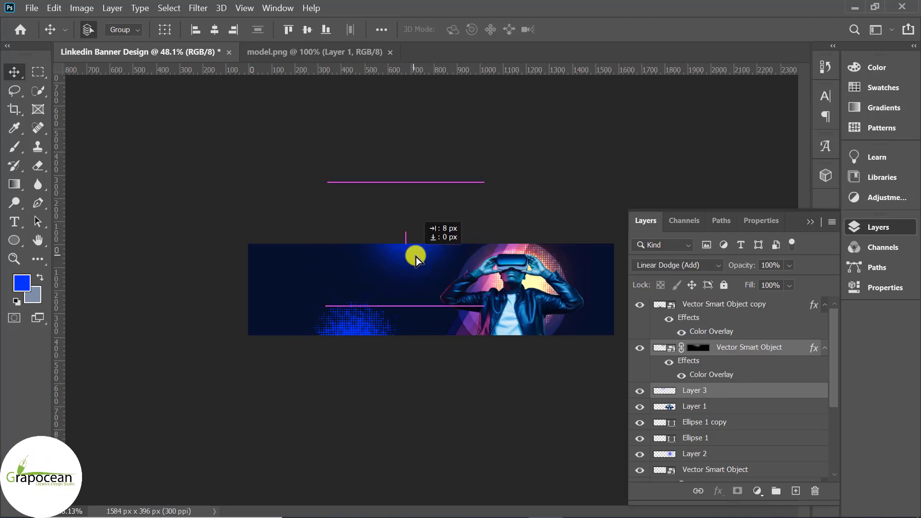
drag(416, 257, 419, 258)
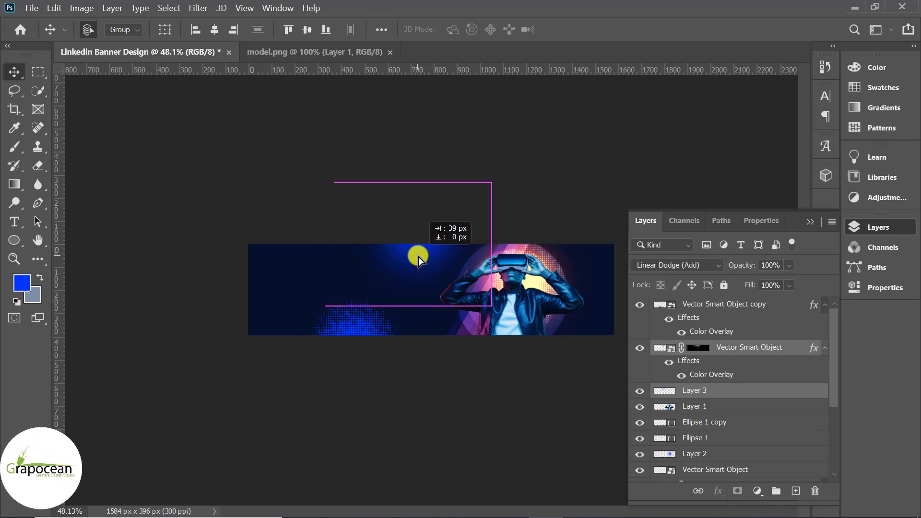
drag(363, 334, 356, 333)
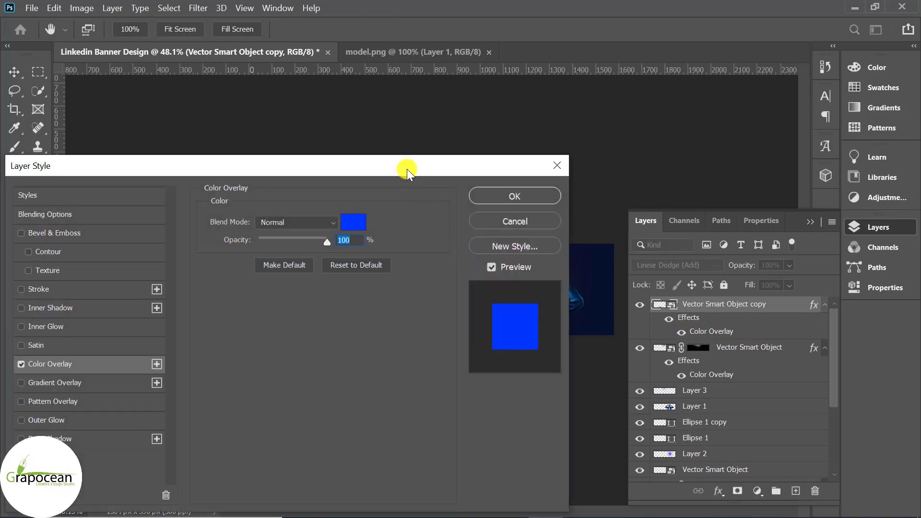
- Change the copy's Color Overlay colour to bright purple a600ff
drag(407, 169, 892, 320)
click(842, 374)
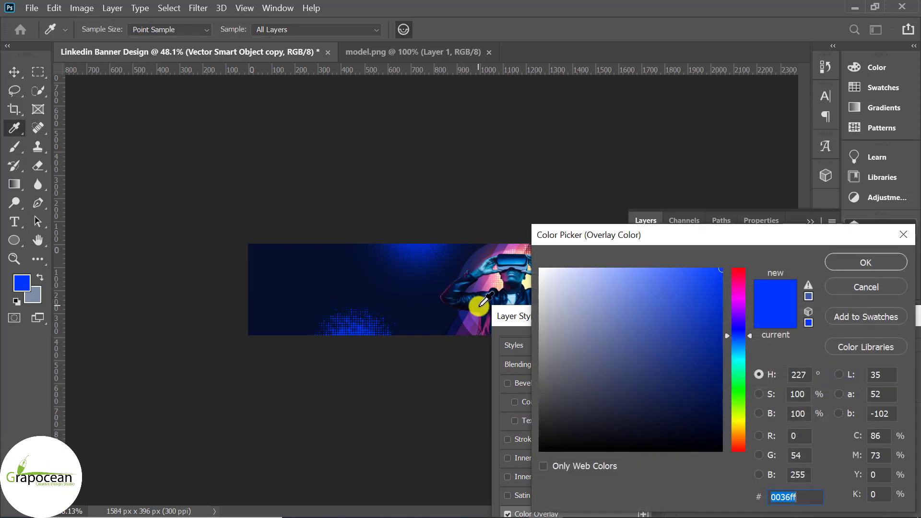
click(487, 325)
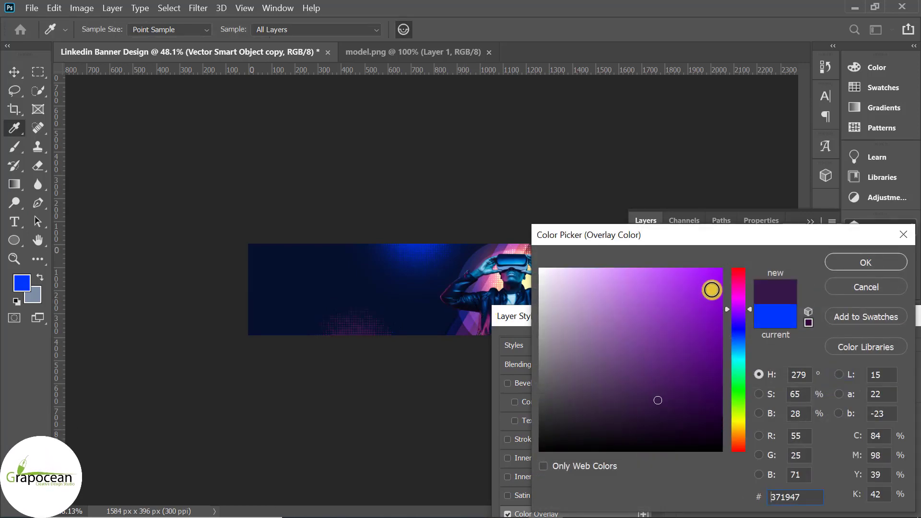
text(a600ff)
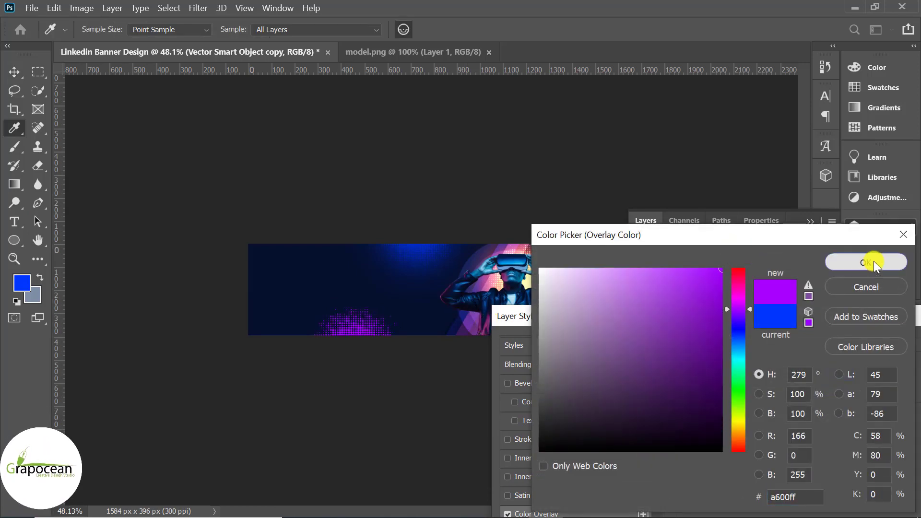
click(868, 263)
drag(846, 319, 552, 375)
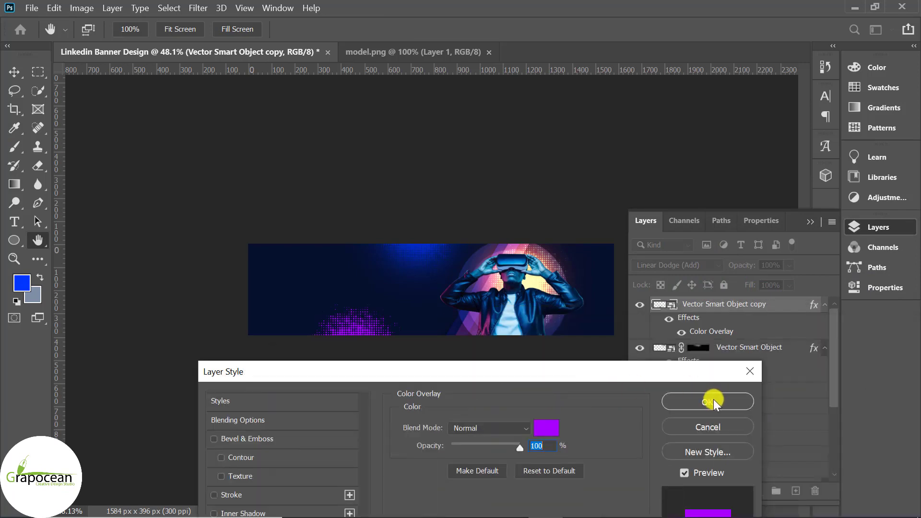
click(547, 427)
right_click(789, 497)
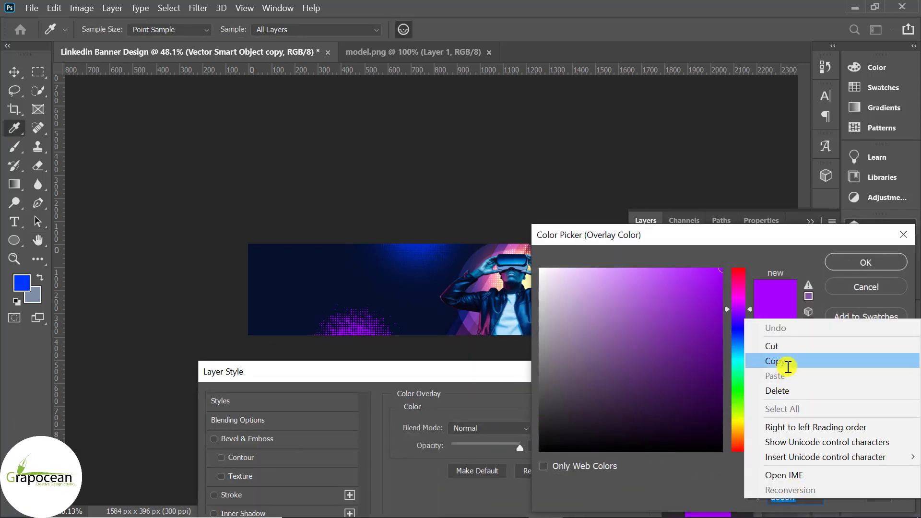
click(789, 367)
click(867, 263)
click(704, 396)
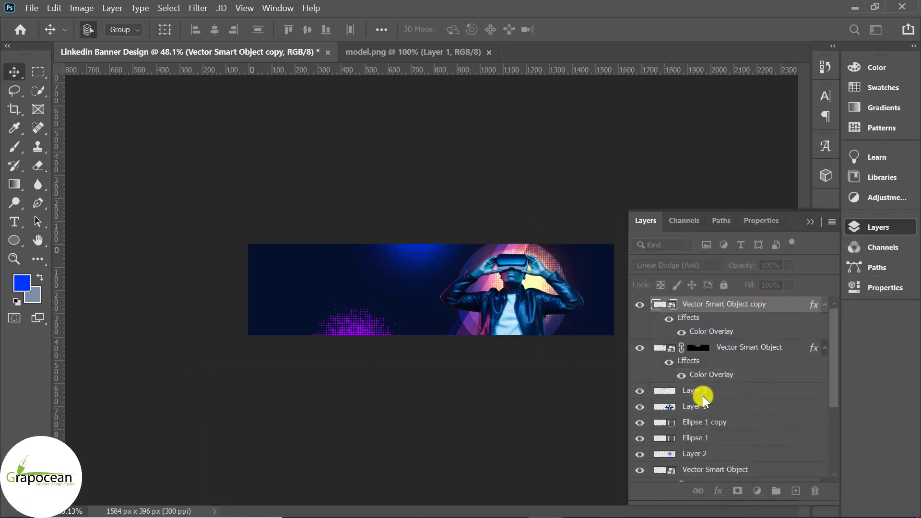
- Save the banner, then mask the purple glow and softly fade it into the lower edge
key(ctrl+s)
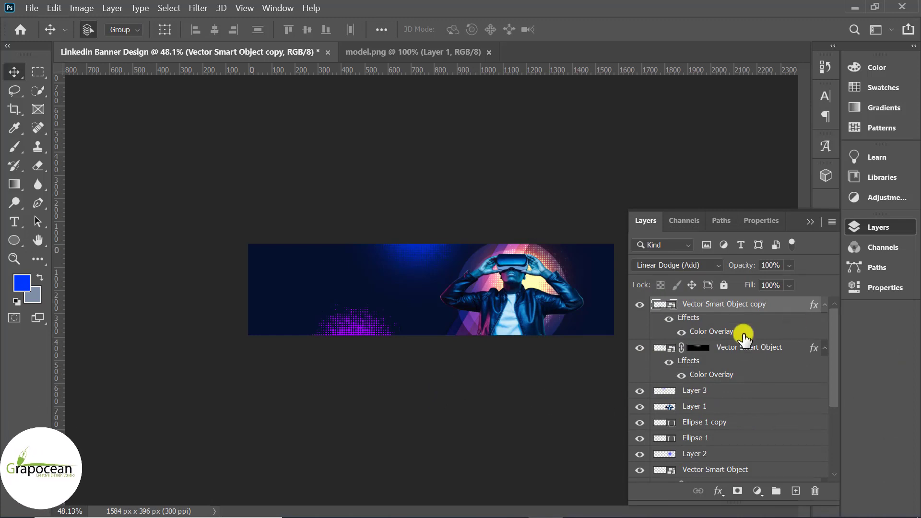
click(738, 490)
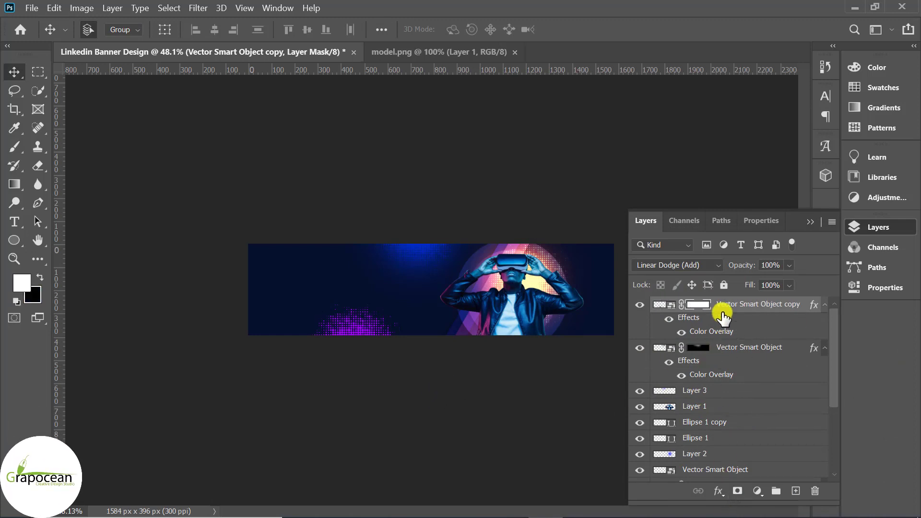
click(14, 147)
drag(350, 350, 359, 349)
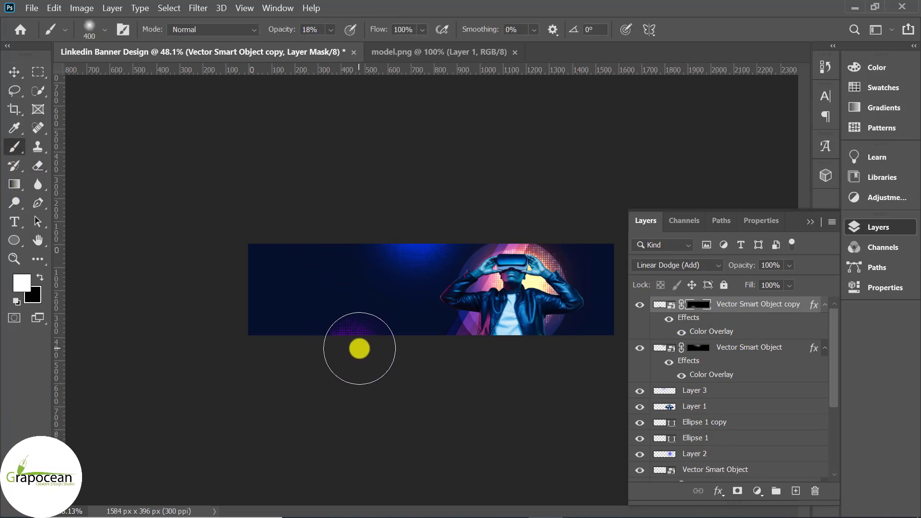
click(765, 349)
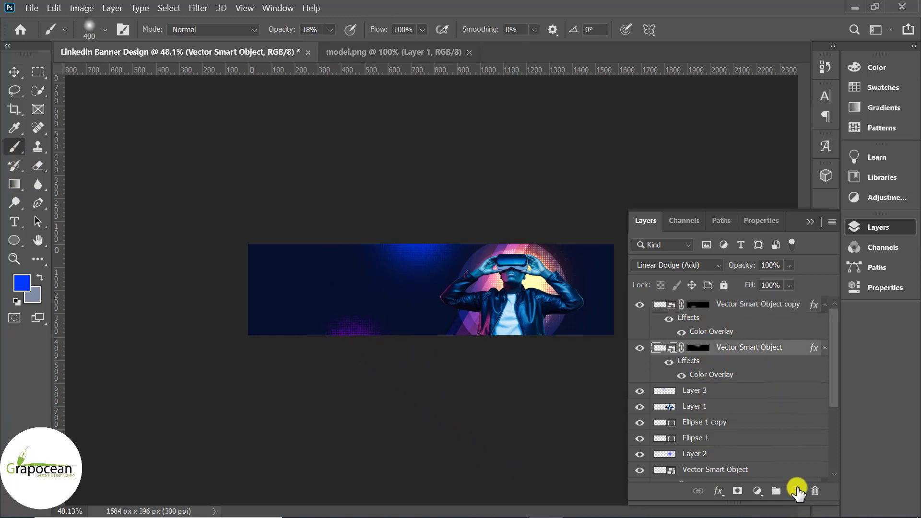
- Paint a soft purple a600ff glow along the bottom edge on a new Layer 4
click(795, 491)
click(21, 282)
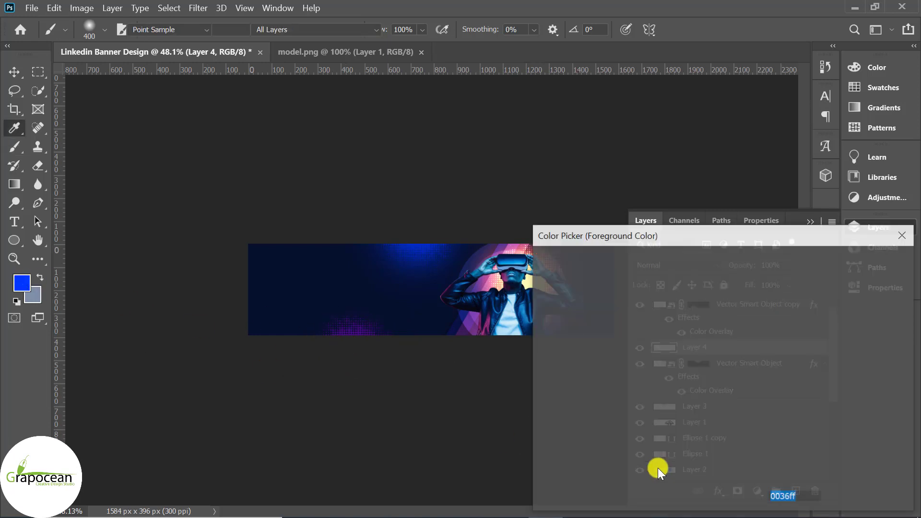
text(a600ff)
click(865, 263)
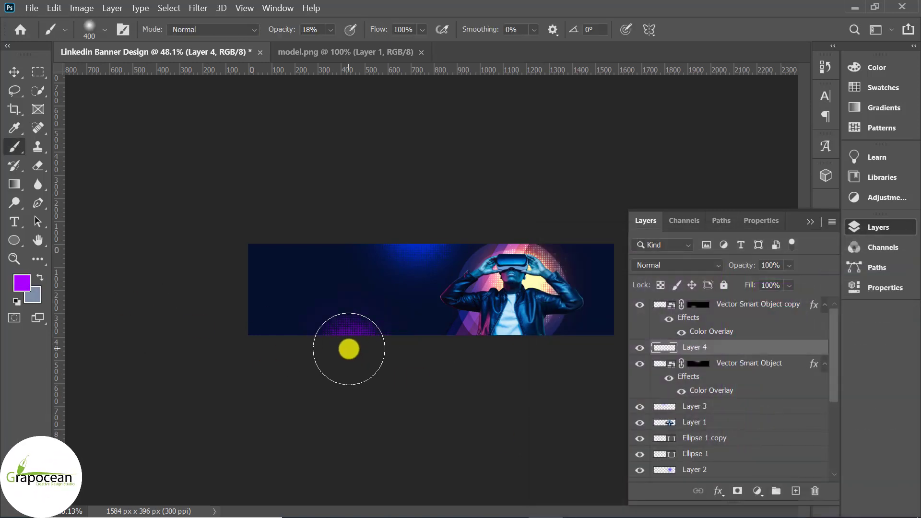
drag(355, 339, 387, 359)
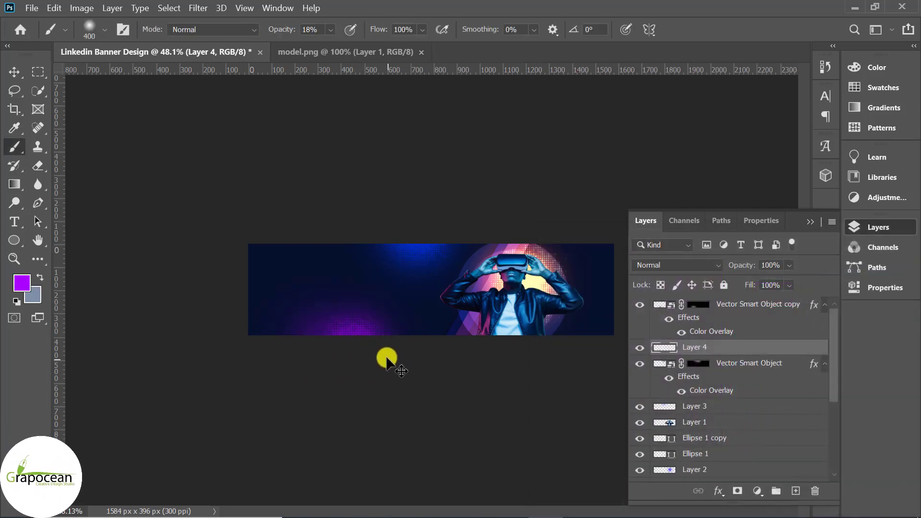
mouse_move(331, 344)
mouse_down()
mouse_move(439, 366)
mouse_move(449, 381)
mouse_move(380, 321)
mouse_move(426, 453)
mouse_up()
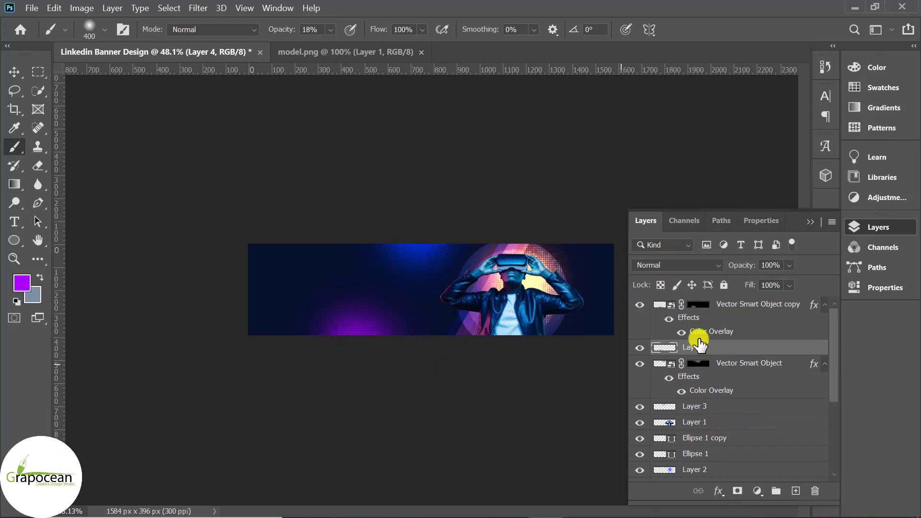
- Set Layer 4 to the Exclusion blend mode at just under half opacity
click(687, 265)
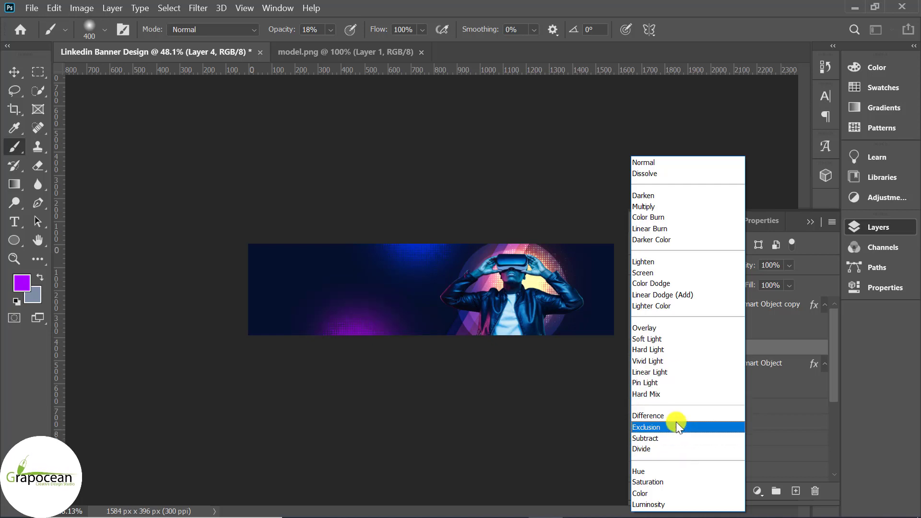
click(677, 426)
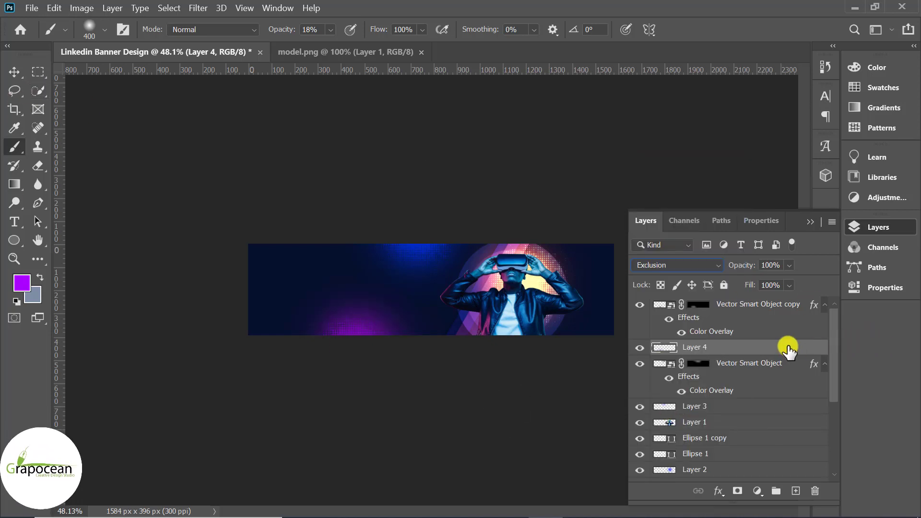
click(790, 265)
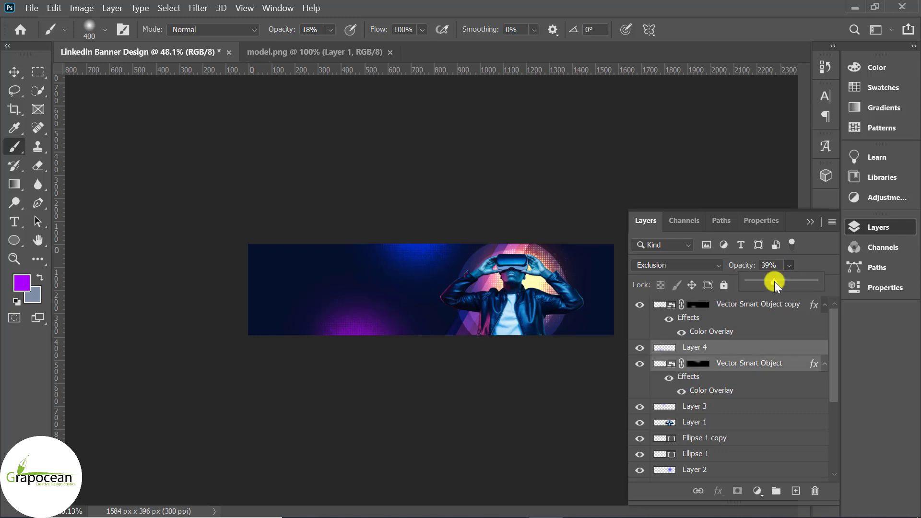
drag(774, 281, 778, 281)
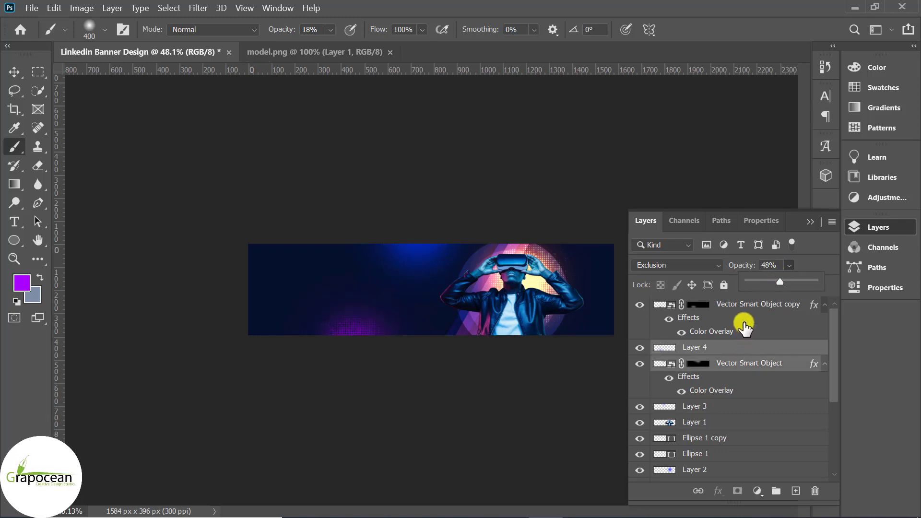
- Review the glow layers' opacity and lower Layer 3 to 29%
click(756, 307)
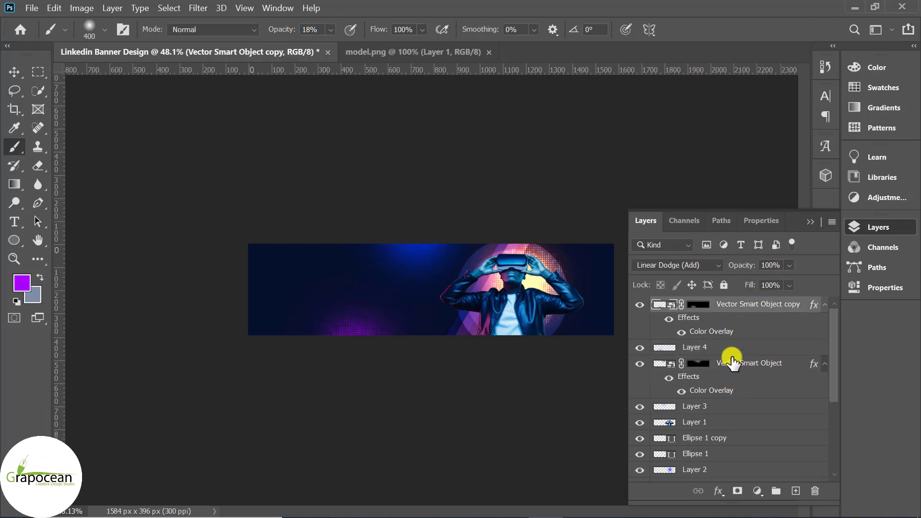
click(724, 351)
click(790, 265)
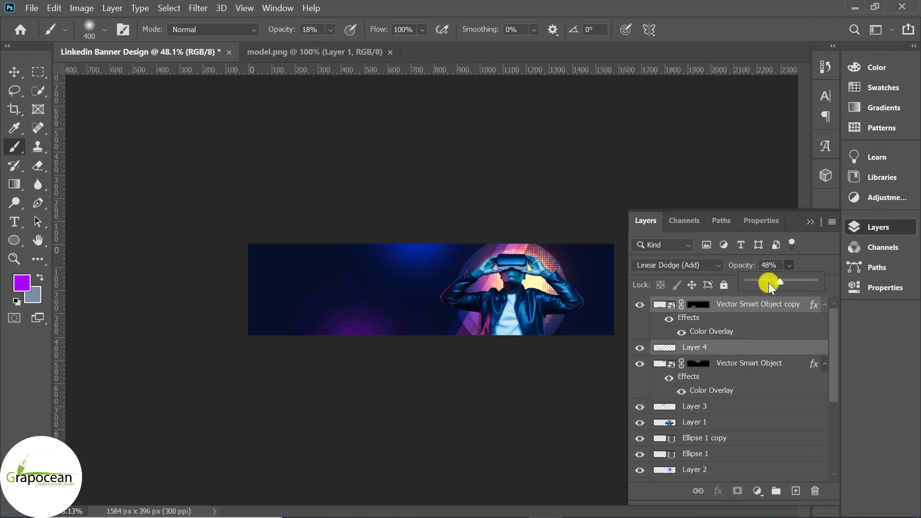
click(735, 366)
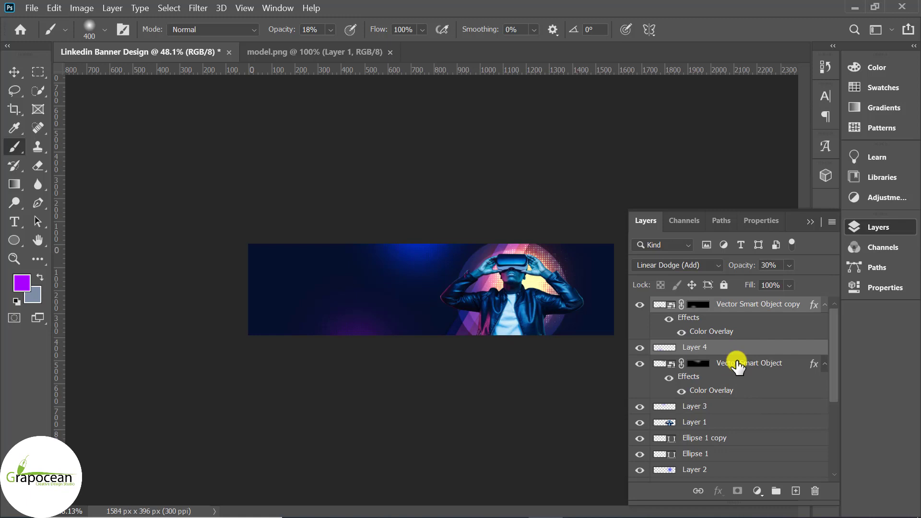
click(720, 407)
click(789, 265)
drag(796, 280, 783, 281)
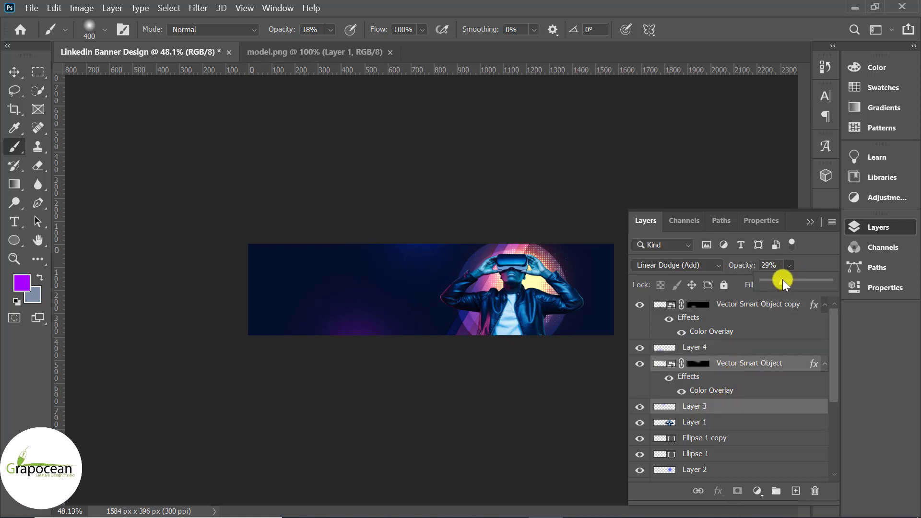
- Scale down and shift the Layer 3 glow with Free Transform
key(ctrl+t)
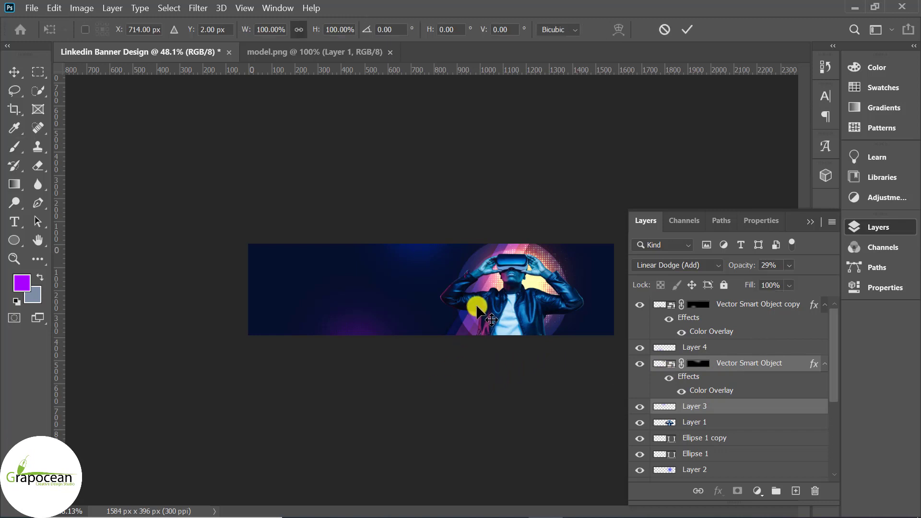
drag(478, 298, 506, 321)
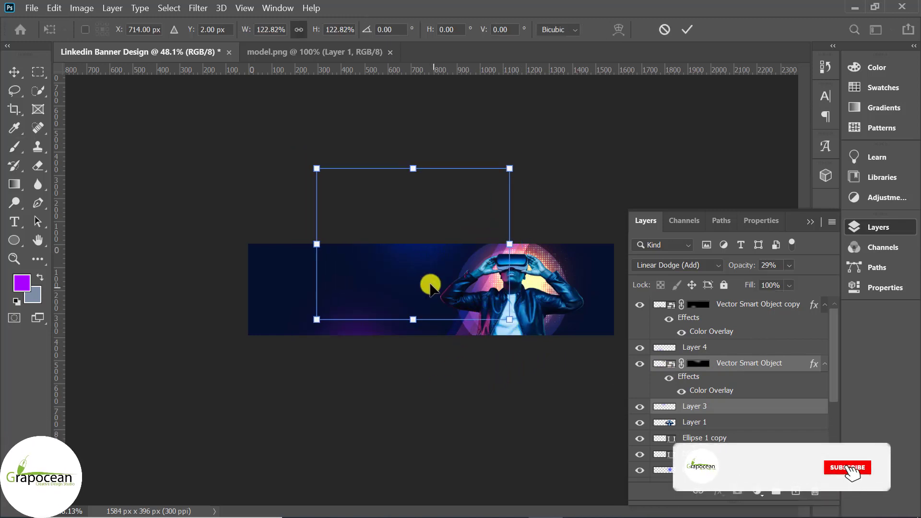
drag(431, 282, 422, 294)
click(687, 29)
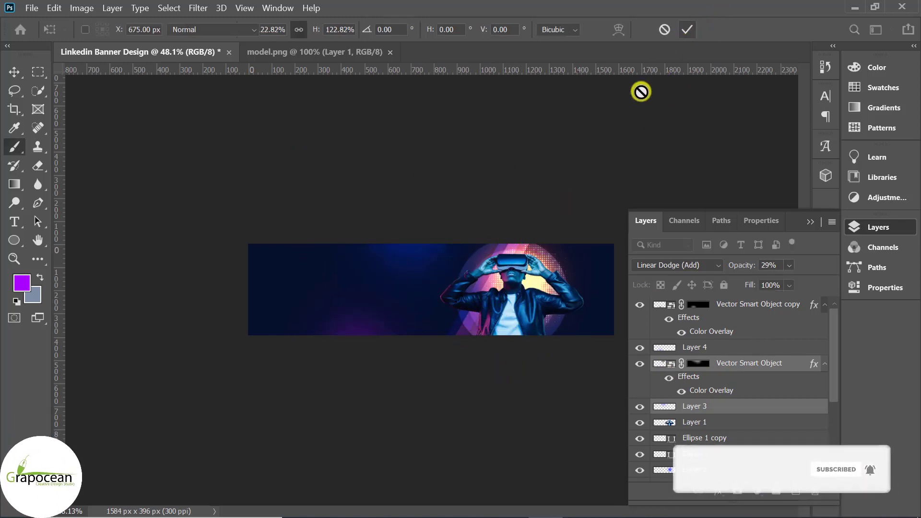
scroll(529, 374, down, 3)
scroll(529, 375, up, 2)
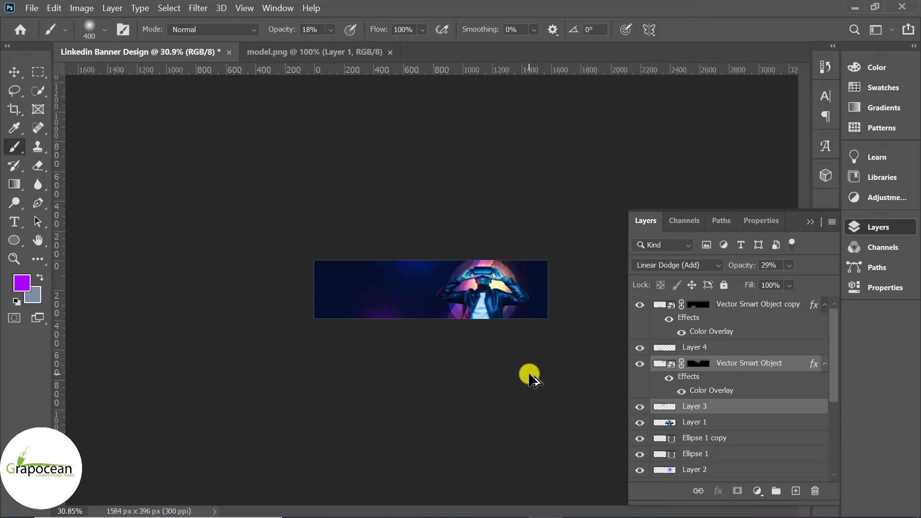
scroll(529, 373, up, 1)
scroll(523, 375, up, 2)
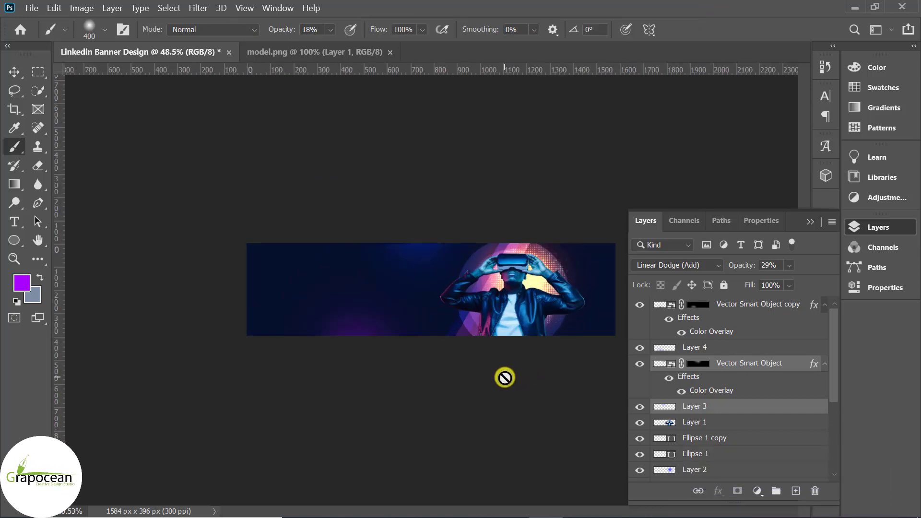
scroll(505, 378, up, 1)
scroll(505, 377, up, 1)
click(811, 222)
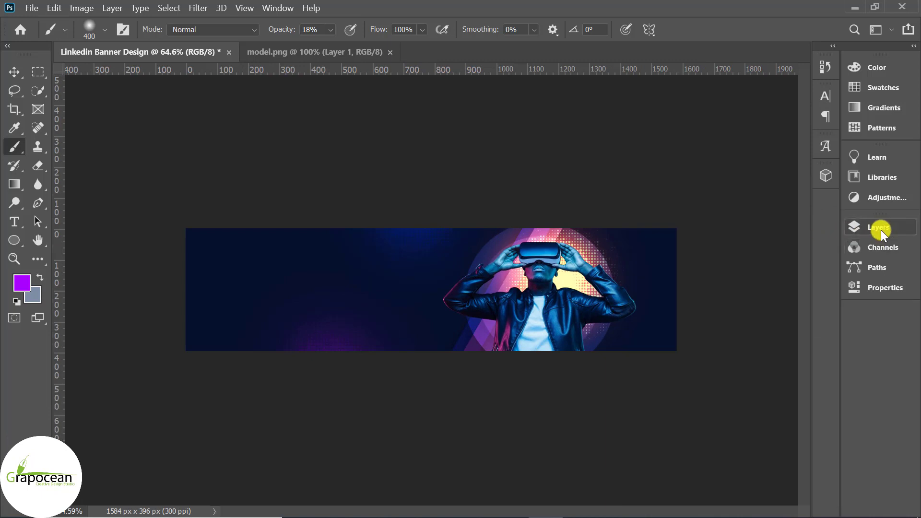
click(878, 227)
click(766, 304)
- Draw a small 94 px purple-filled circle on the banner's left half
click(796, 491)
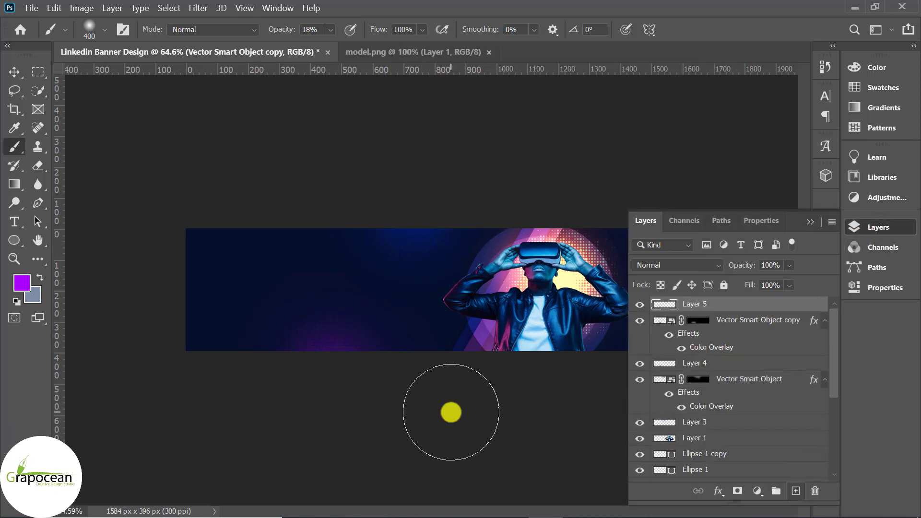
click(13, 240)
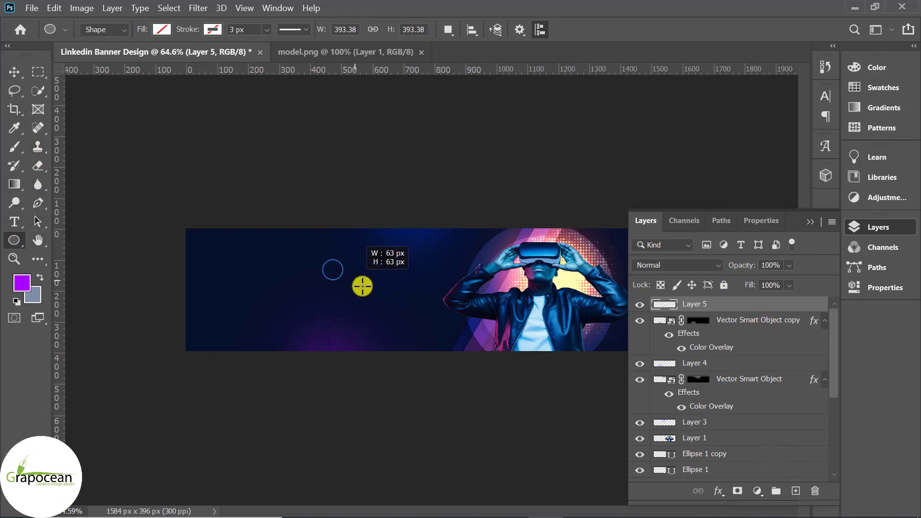
drag(363, 286, 366, 290)
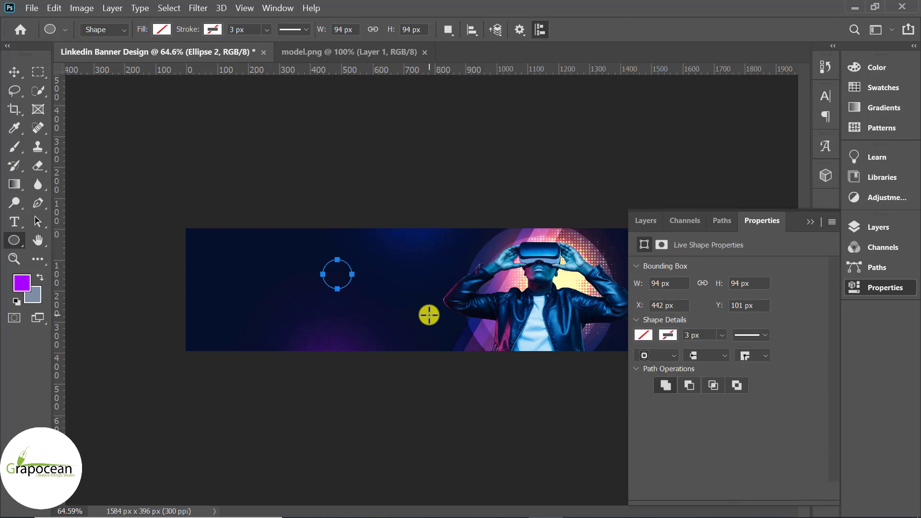
click(21, 282)
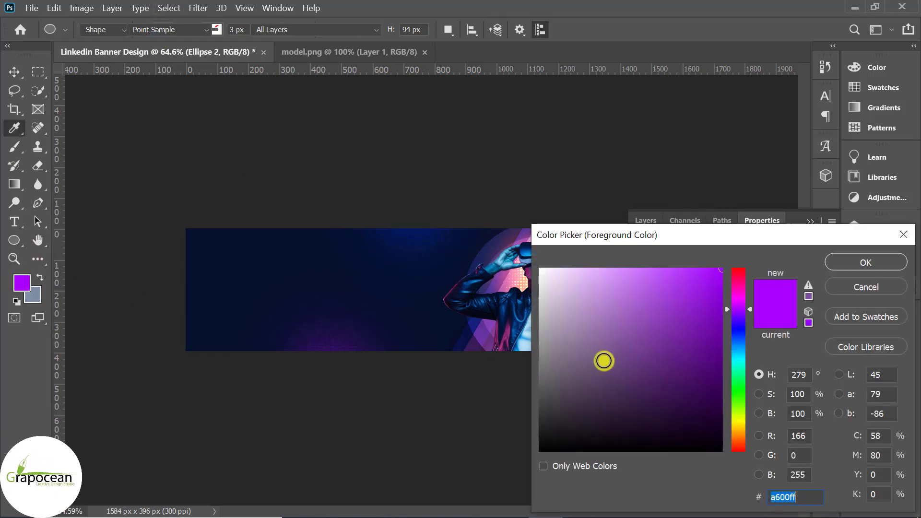
click(862, 263)
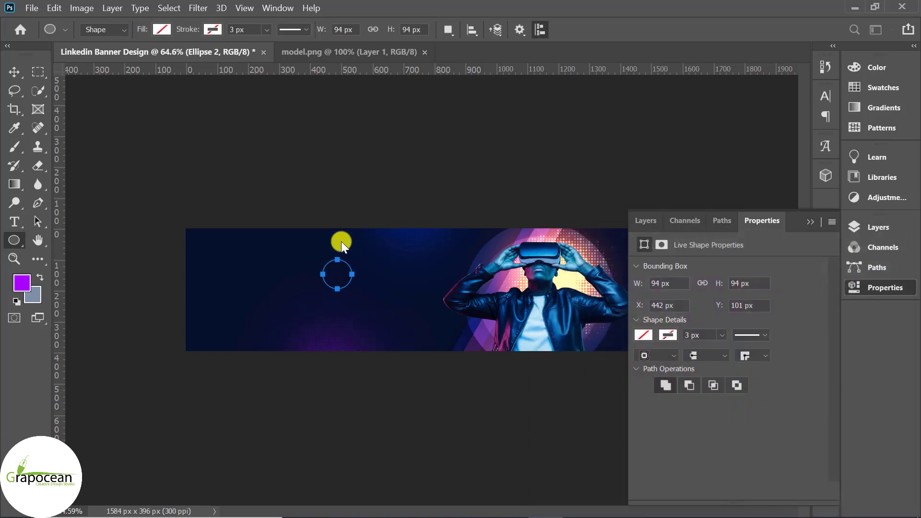
click(155, 31)
click(79, 103)
click(14, 72)
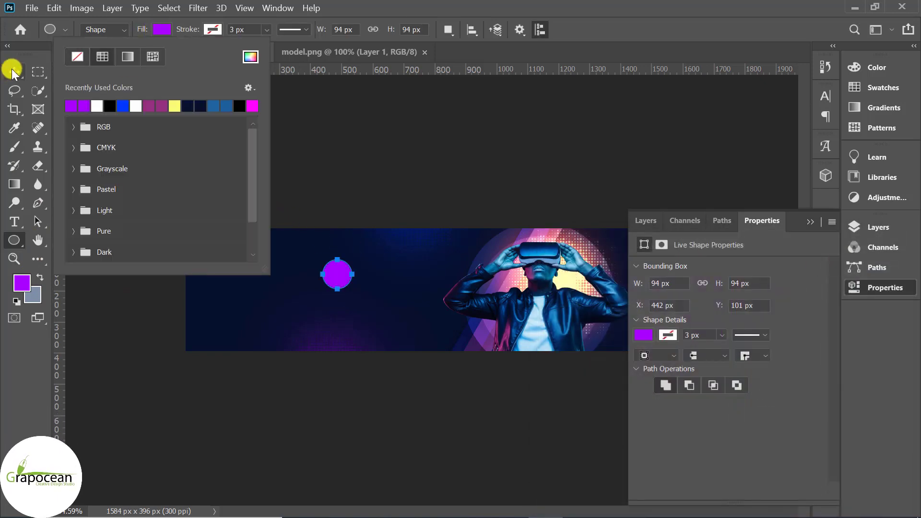
click(811, 222)
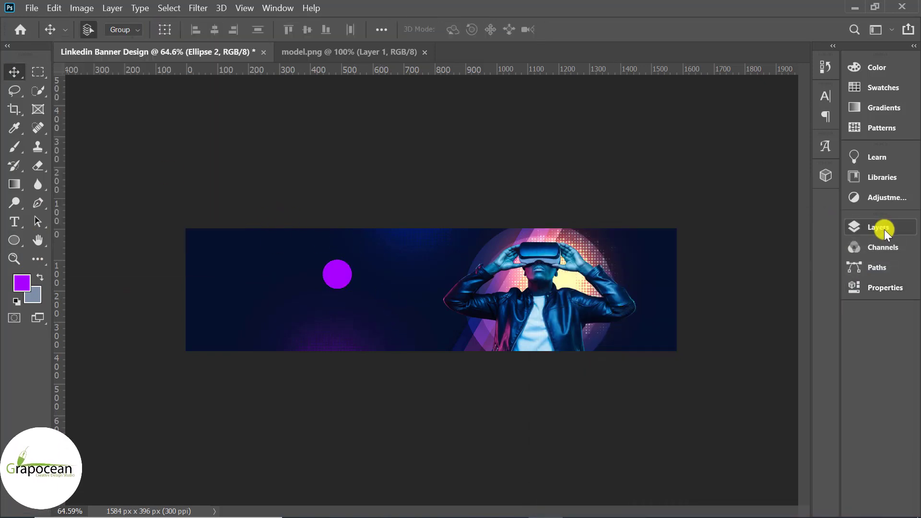
click(878, 227)
- Paint a soft white ffffff highlight on the circle's upper left on a new layer
click(799, 492)
scroll(390, 329, up, 5)
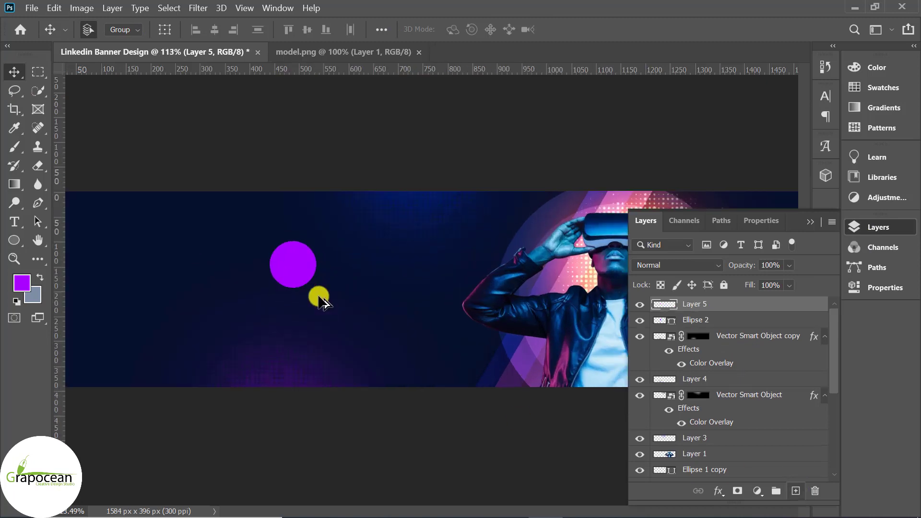
click(14, 146)
key(bracketleft)
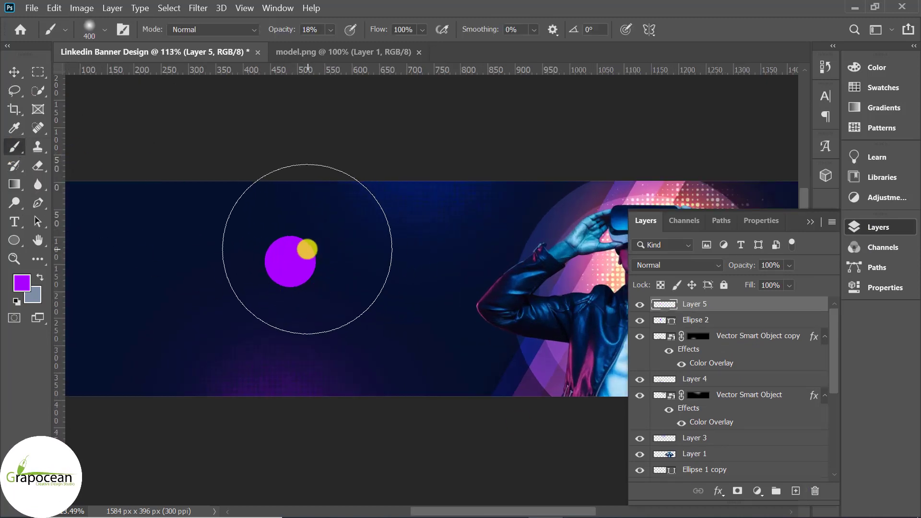
key(bracketleft)
key(bracketleft)
key(bracketleft)
key(bracketleft)
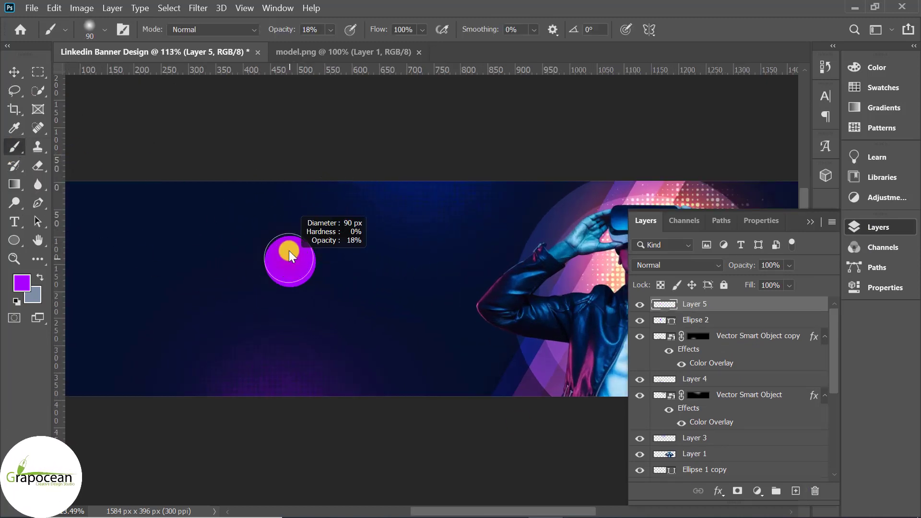
click(21, 283)
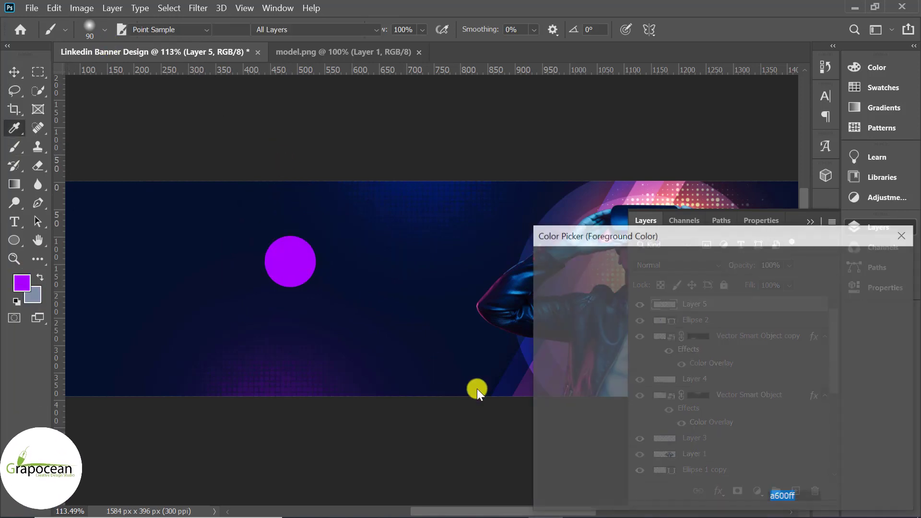
text(ffffff)
click(866, 263)
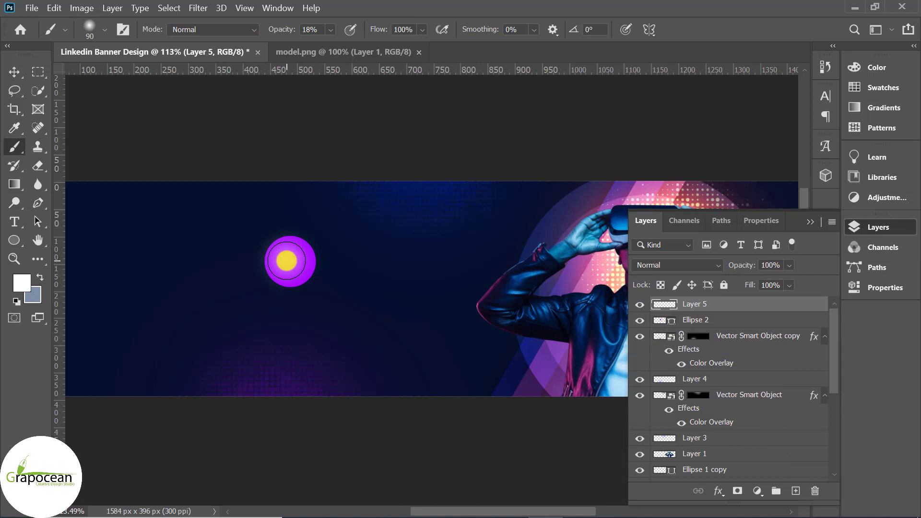
drag(286, 261, 284, 255)
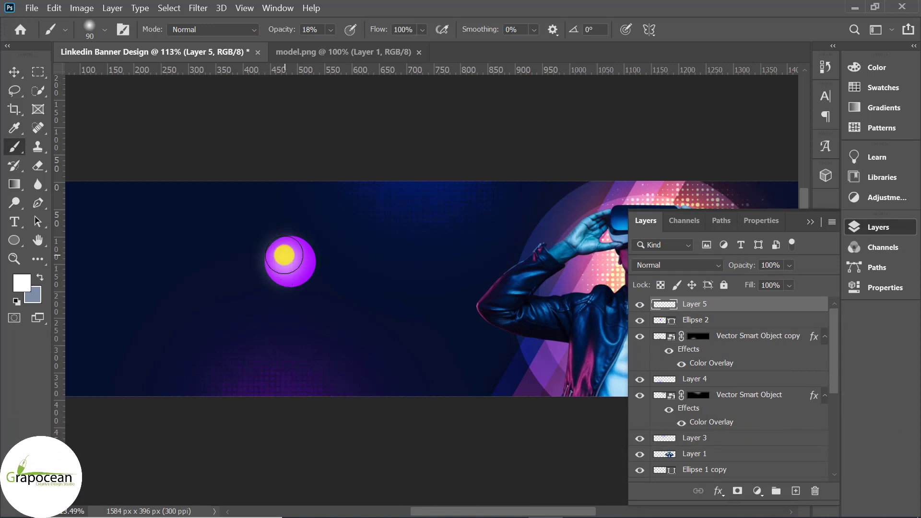
- Mask the highlight to the circle's shape using the Ellipse 2 selection
click(871, 228)
click(883, 228)
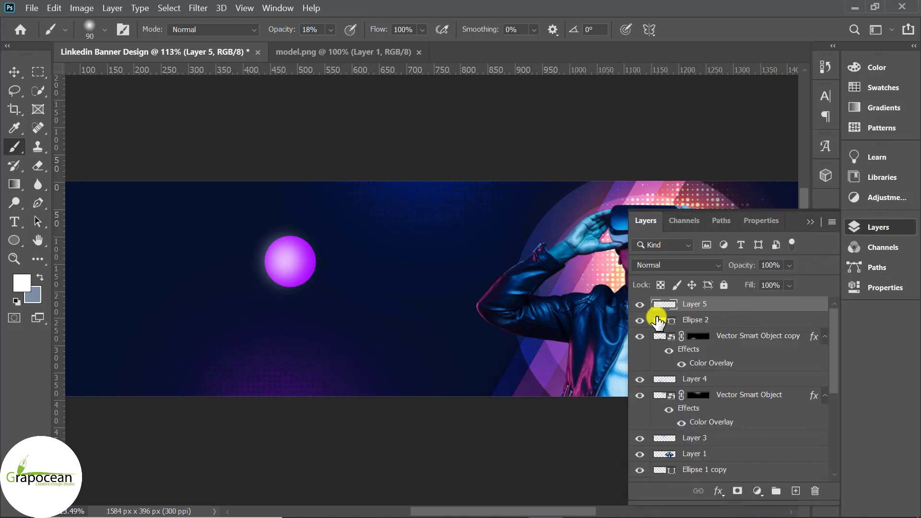
drag(657, 321, 660, 325)
click(739, 491)
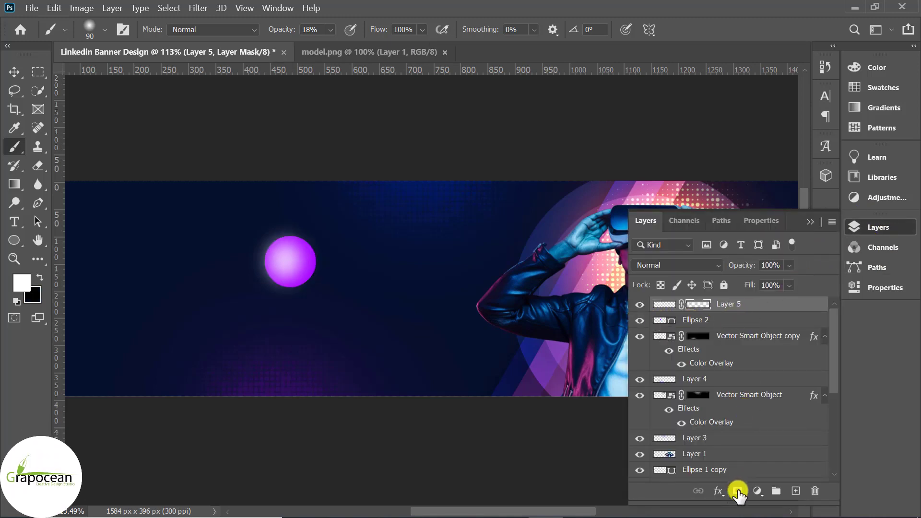
scroll(370, 372, down, 3)
scroll(383, 370, down, 2)
scroll(329, 267, up, 2)
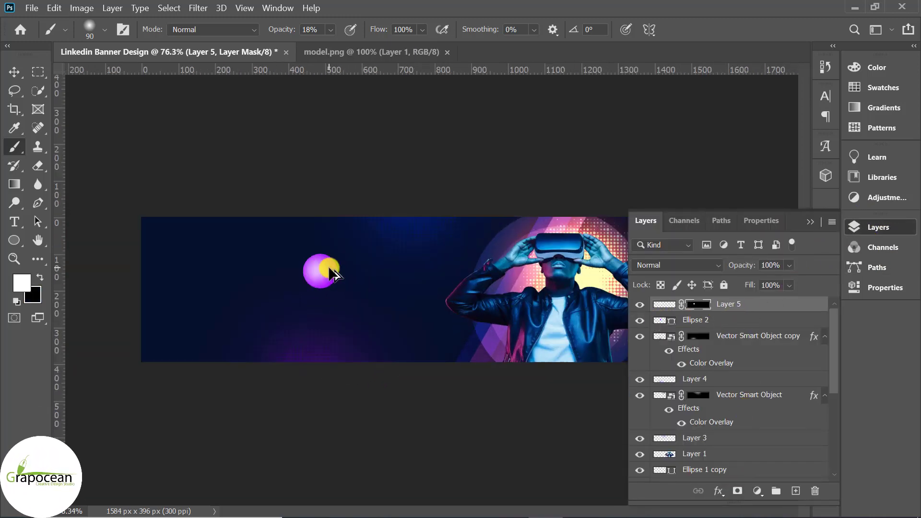
scroll(412, 333, up, 5)
scroll(413, 333, up, 1)
- Load the Ellipse 2 selection and add a new Layer 6 with black as foreground colour
ctrl+click(663, 320)
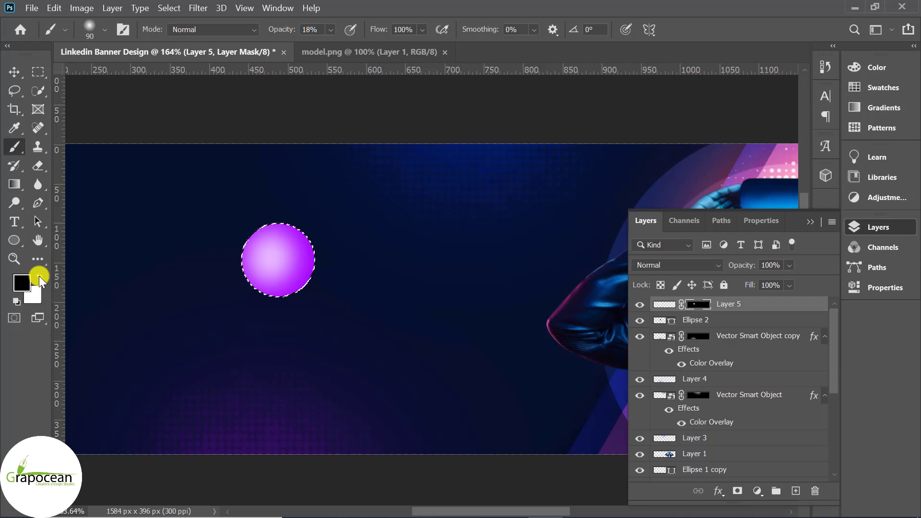
click(797, 491)
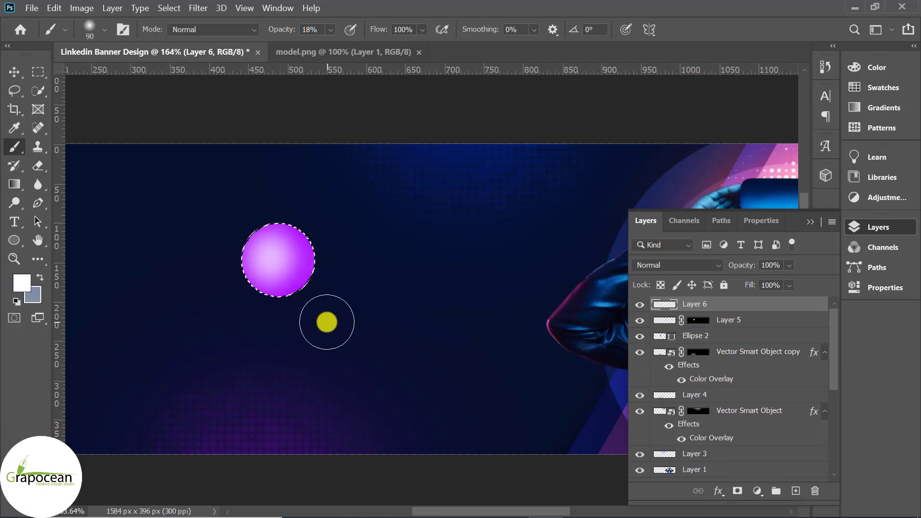
click(21, 281)
click(866, 262)
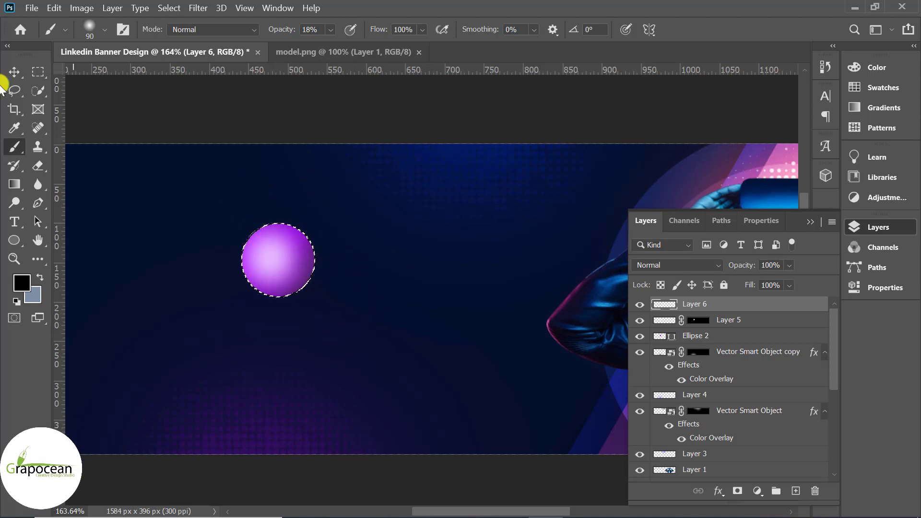
click(38, 72)
click(415, 383)
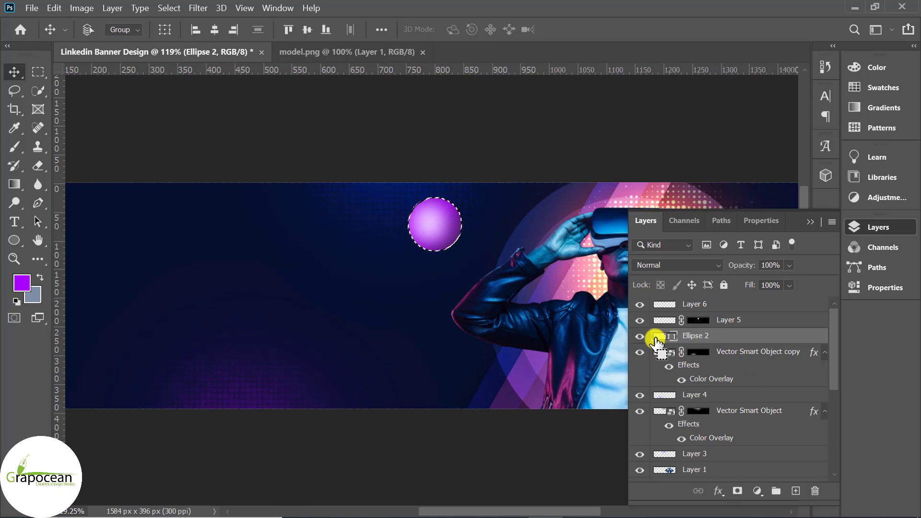
- Set the brush colour to blue 0600ff and add a new Layer 7 above Layer 6
click(15, 147)
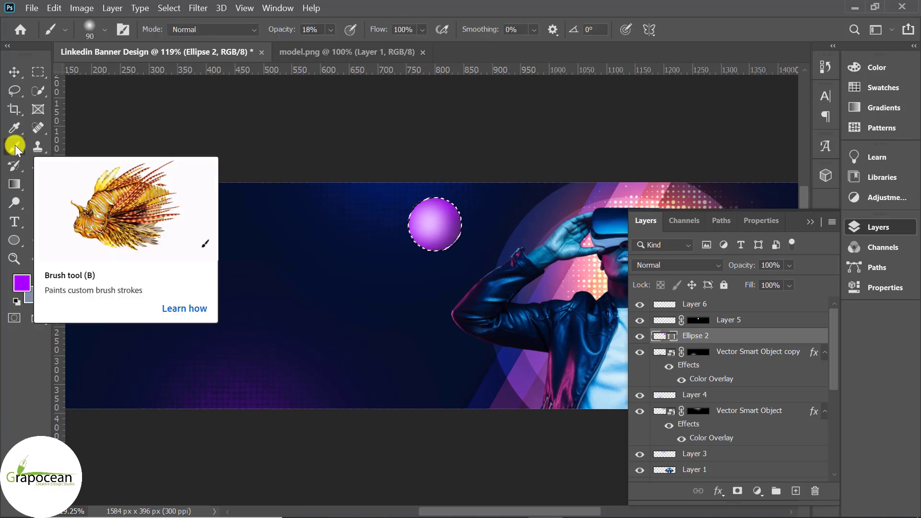
right_click(14, 147)
click(67, 149)
click(22, 282)
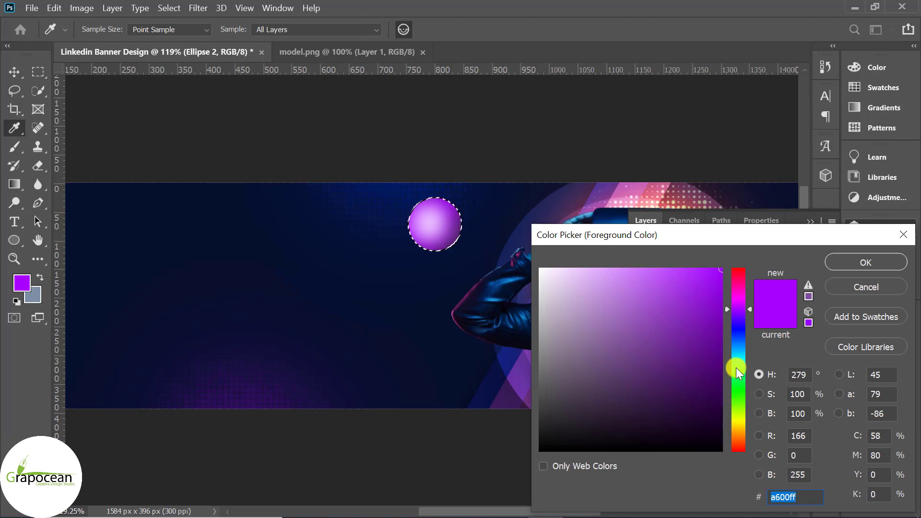
drag(738, 340, 749, 327)
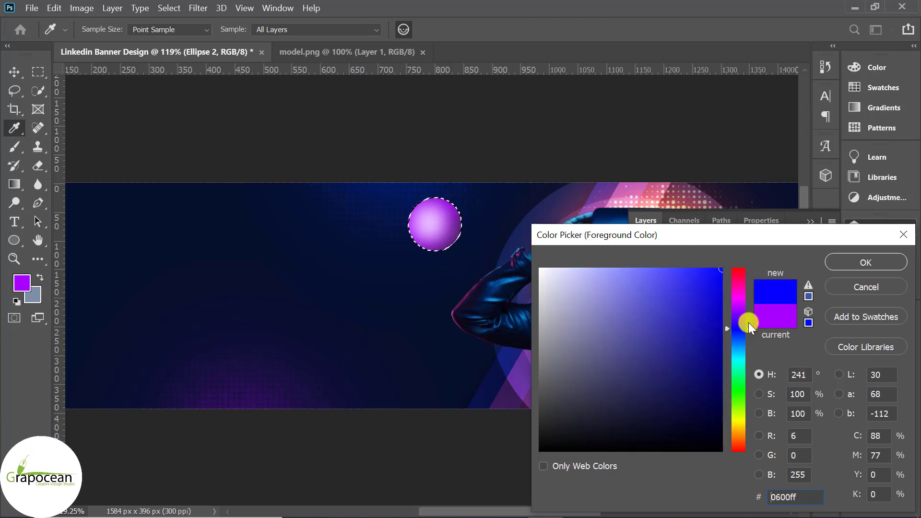
click(857, 262)
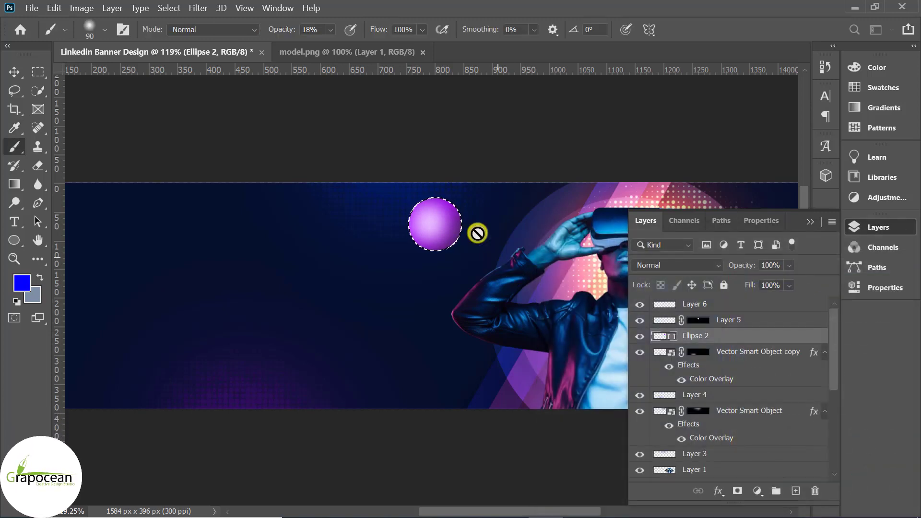
click(747, 311)
click(796, 491)
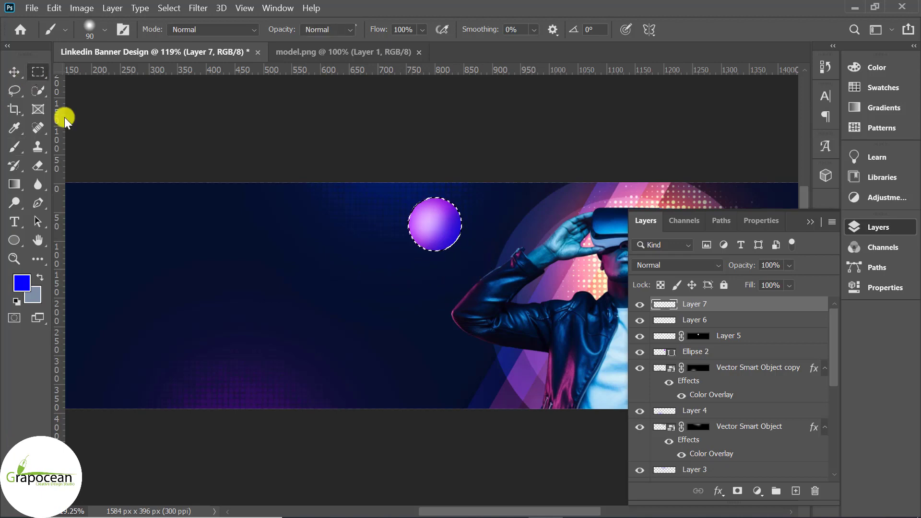
- Select the Vector Smart Object copy layer and add a new empty Layer 8
key(m)
scroll(365, 374, down, 3)
scroll(395, 390, down, 1)
scroll(482, 413, down, 2)
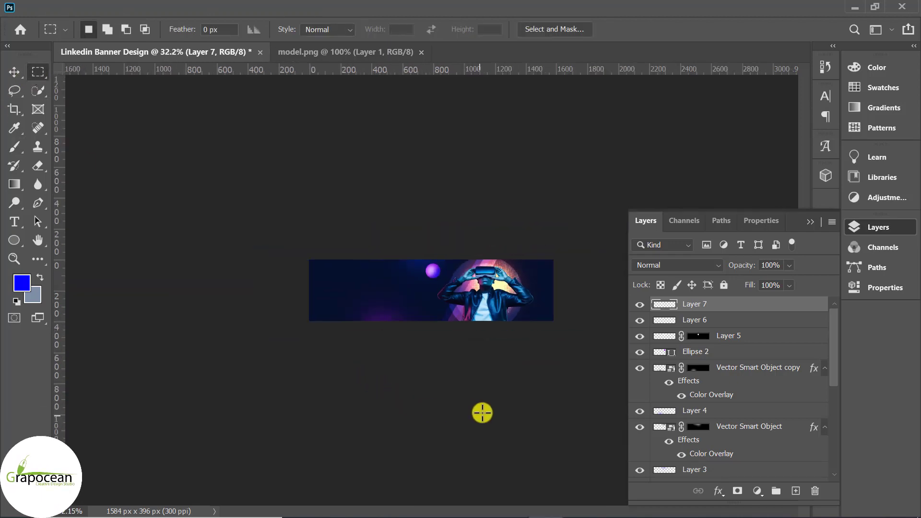
scroll(482, 413, up, 1)
scroll(486, 407, up, 1)
key(v)
scroll(475, 360, up, 2)
scroll(465, 317, up, 2)
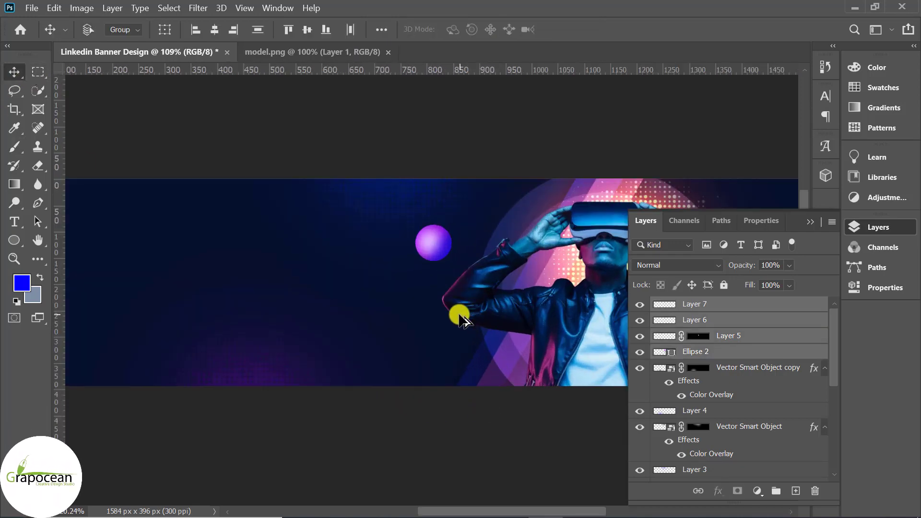
scroll(459, 317, up, 2)
click(766, 379)
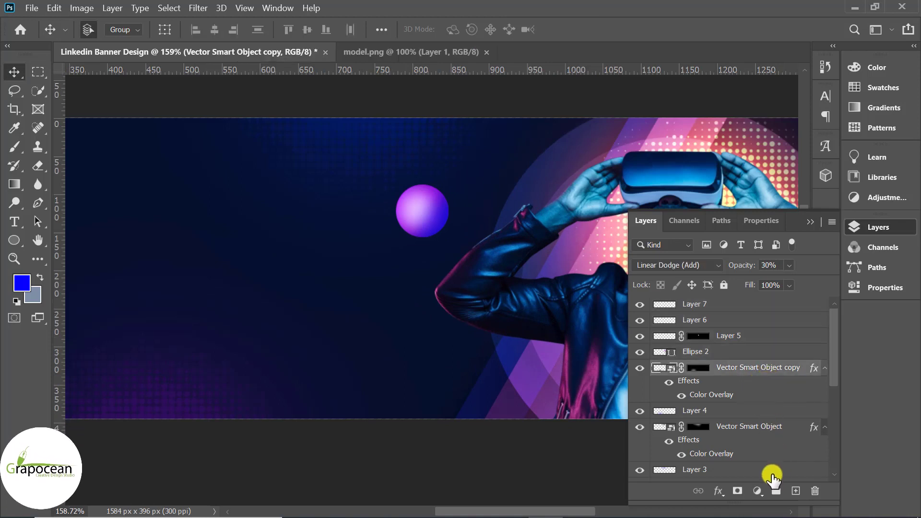
click(796, 491)
- Brush a soft blue glow around the purple sphere, then select Layer 7 through Layer 8
click(20, 151)
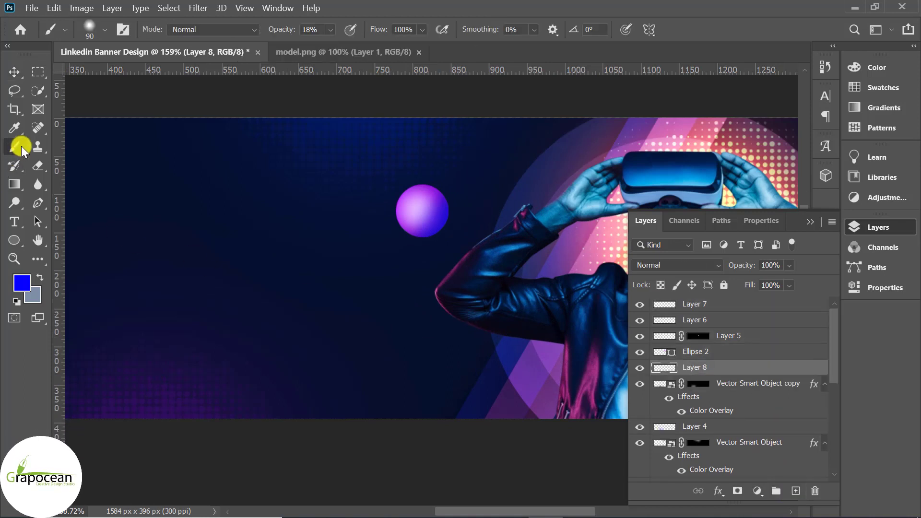
click(434, 225)
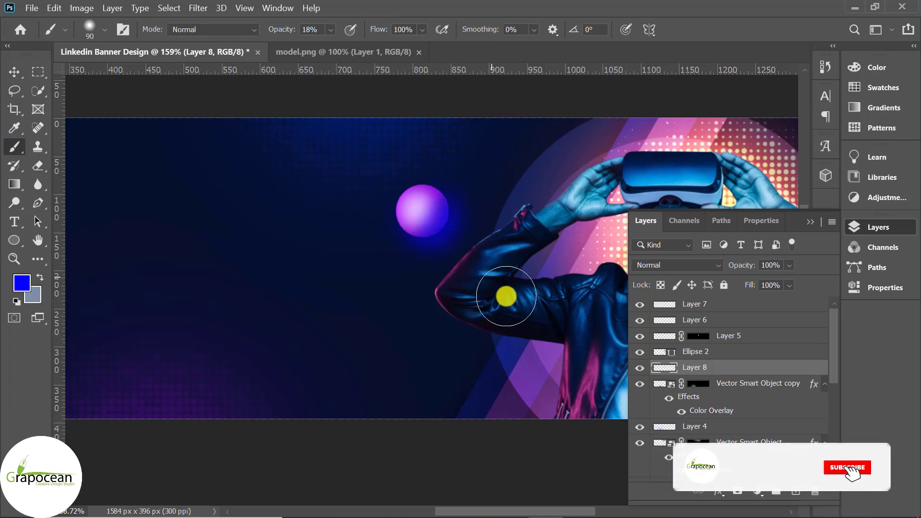
scroll(506, 296, down, 3)
scroll(499, 336, down, 1)
scroll(424, 295, up, 2)
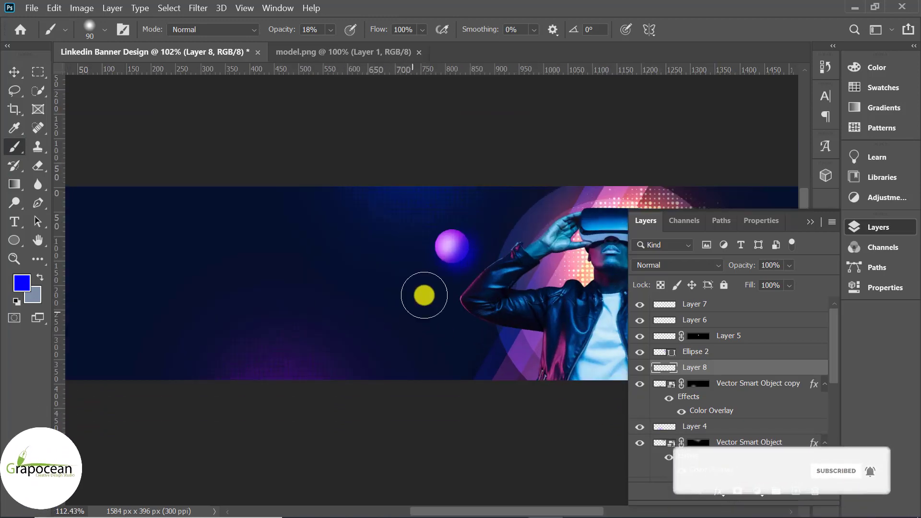
scroll(424, 295, down, 2)
key(v)
shift+click(742, 308)
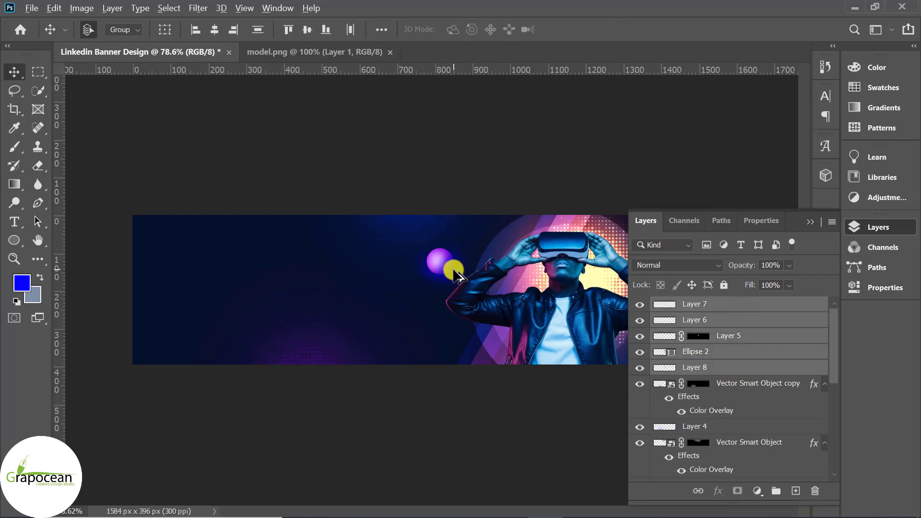
- Duplicate the sphere to the lower left and scale the copy to about 79%
drag(455, 272, 336, 350)
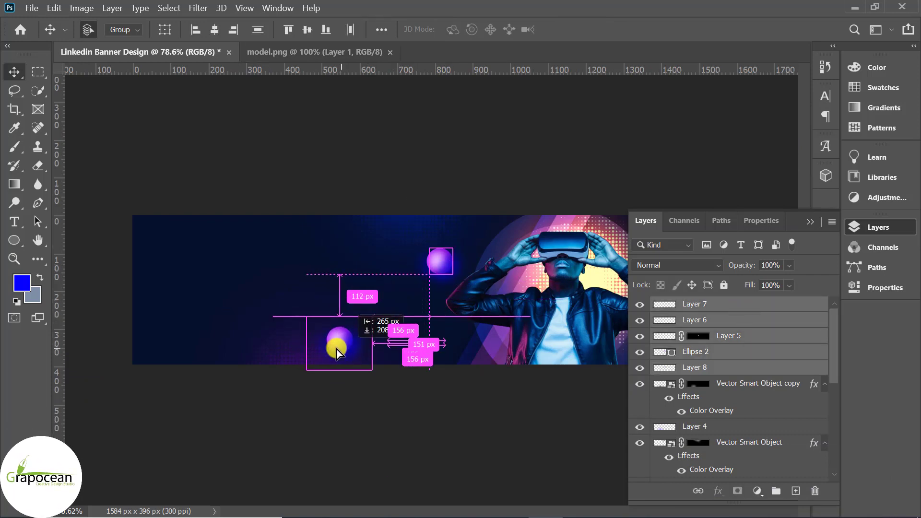
drag(337, 350, 352, 367)
key(ctrl+t)
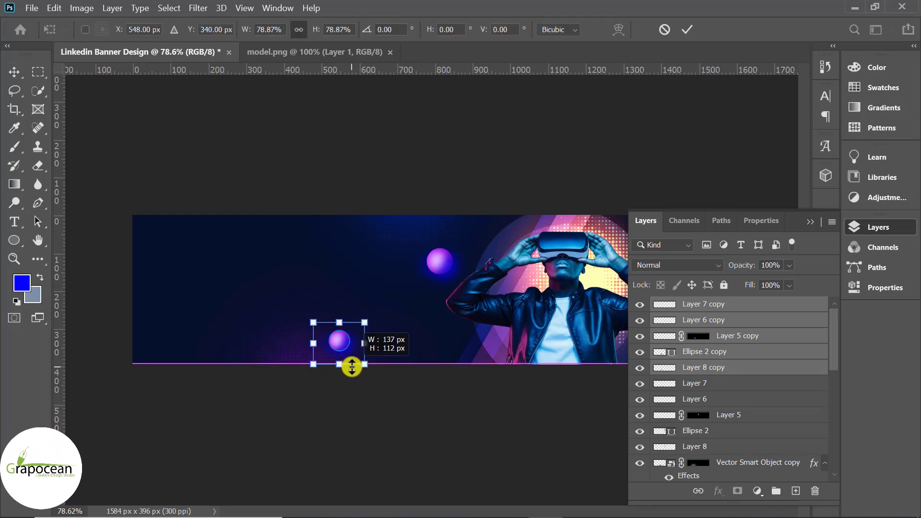
click(687, 29)
- Recolour the Ellipse 2 copy fill to blue
scroll(380, 421, up, 2)
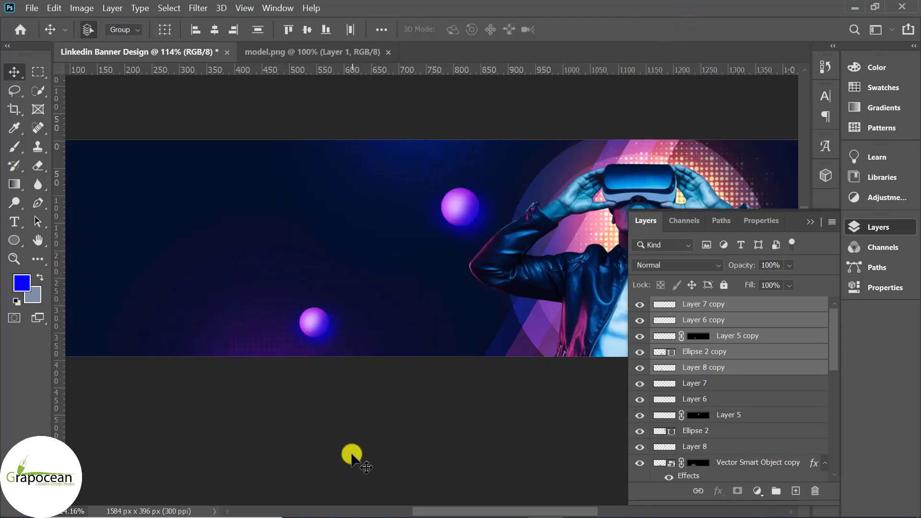
scroll(352, 455, up, 2)
click(323, 311)
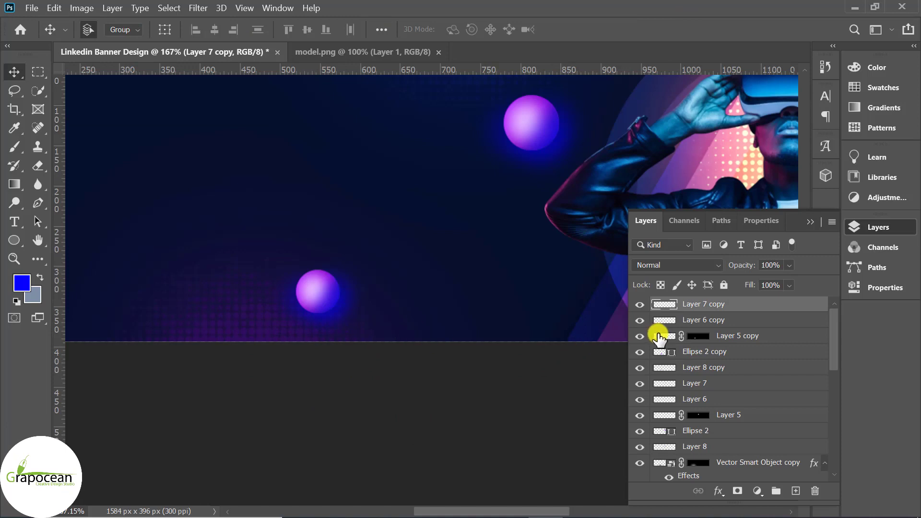
click(665, 353)
click(14, 240)
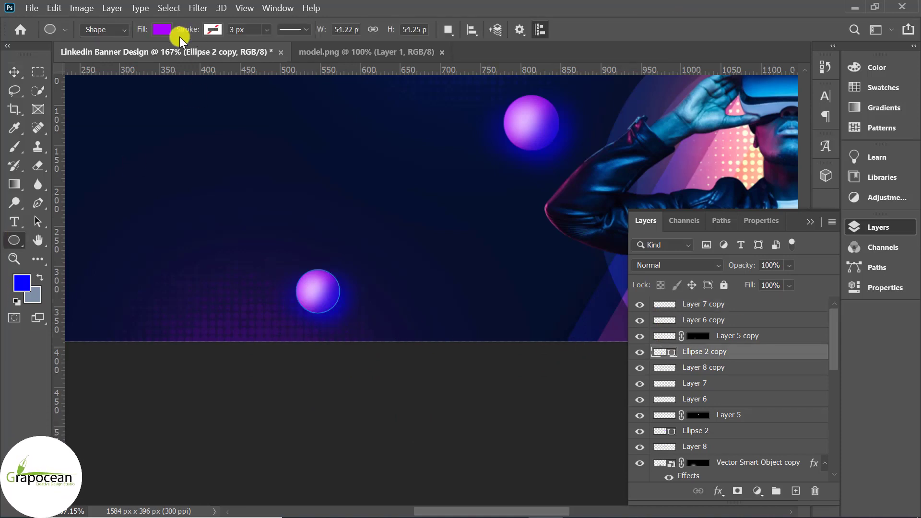
click(163, 30)
click(198, 104)
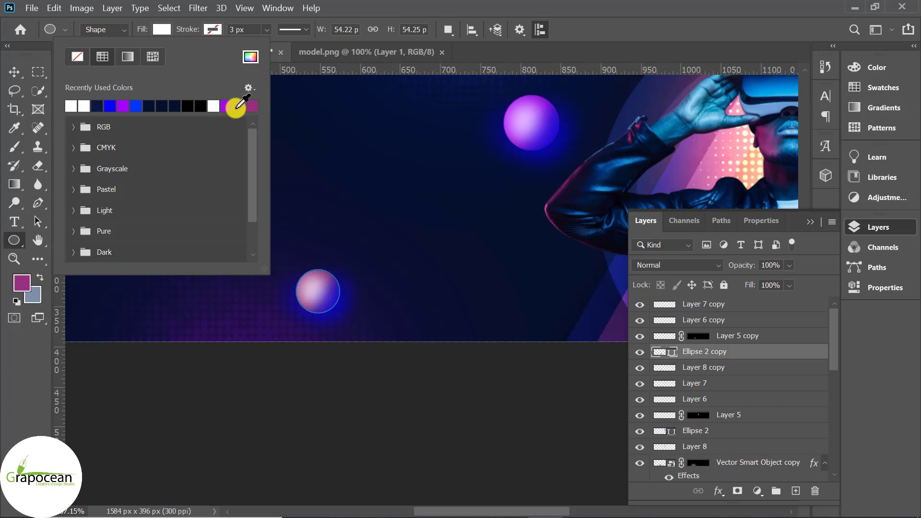
click(224, 105)
click(136, 105)
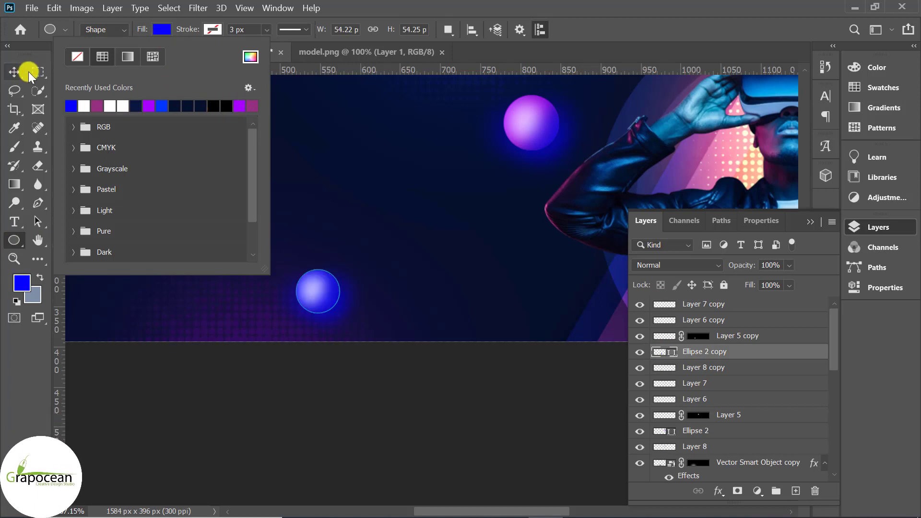
click(46, 72)
- Select the Layer 7 copy layer with the Move tool
scroll(304, 425, down, 2)
scroll(411, 442, down, 2)
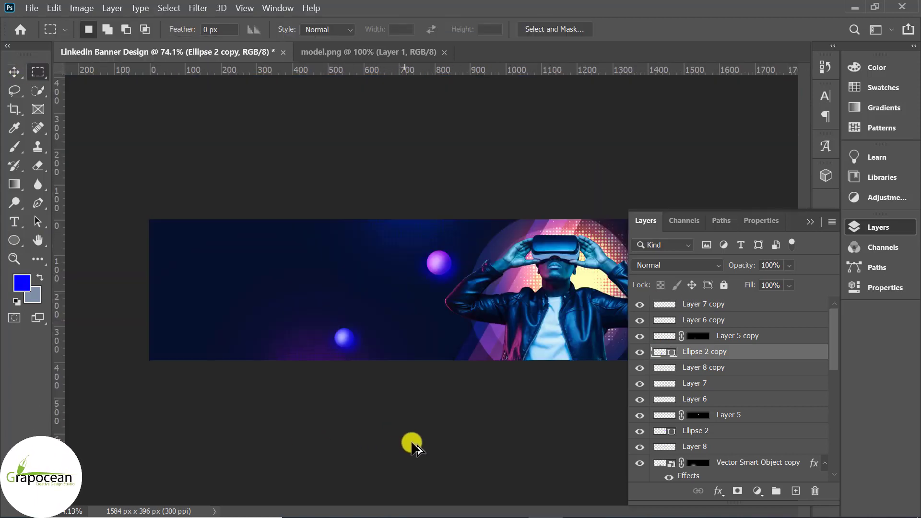
scroll(488, 444, down, 1)
scroll(488, 444, up, 3)
key(v)
click(747, 305)
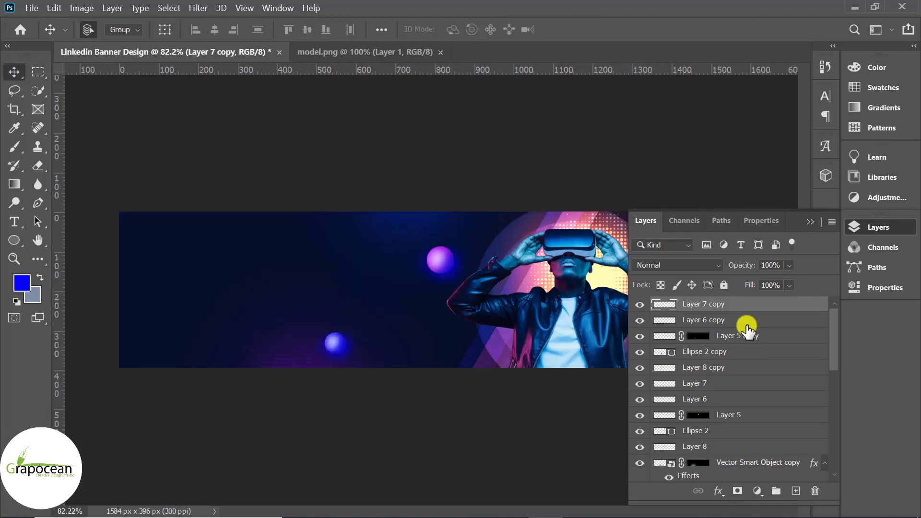
- Draw a thin diagonal line down-left past the sphere with the Line tool
click(14, 240)
right_click(15, 240)
click(72, 308)
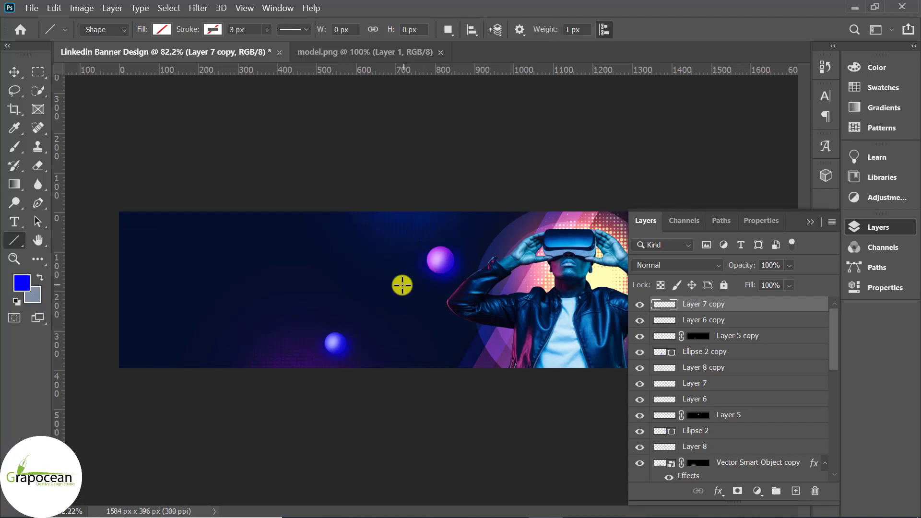
drag(467, 254, 370, 406)
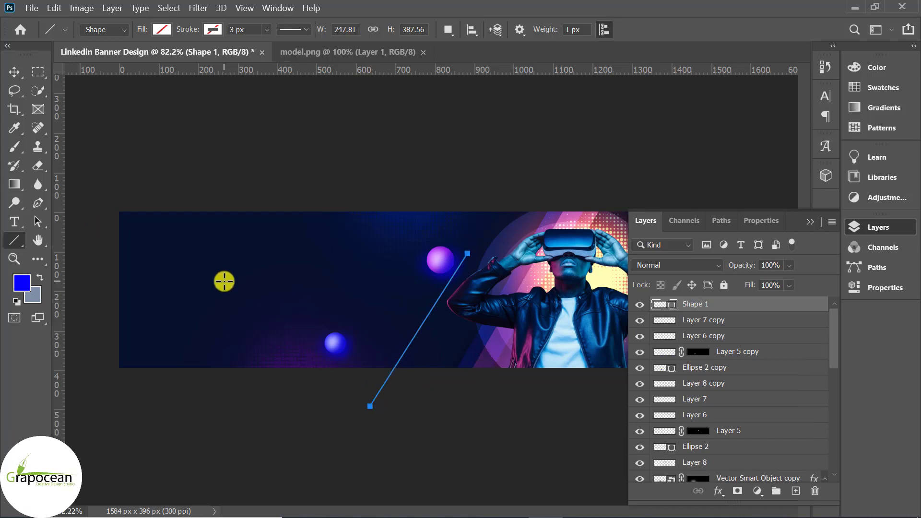
- Add an empty layer and give the Shape 1 line a blue fill
right_click(14, 242)
click(62, 267)
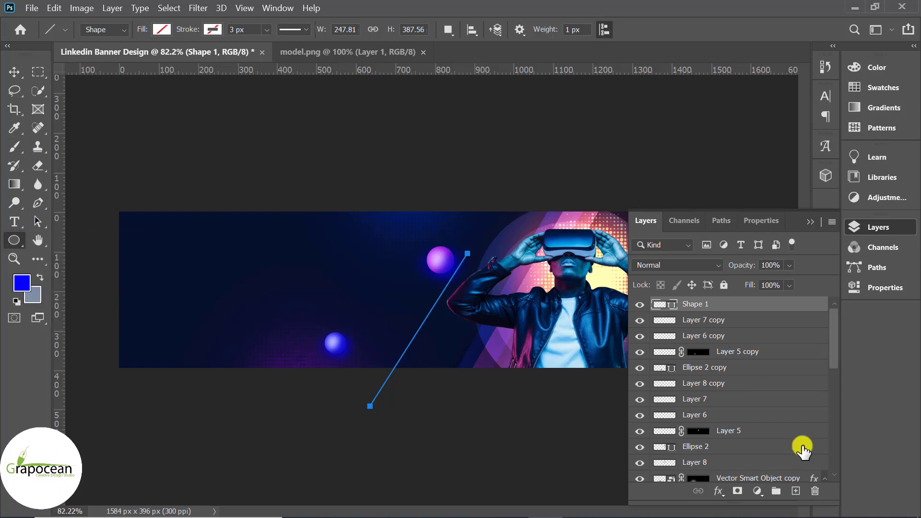
click(792, 491)
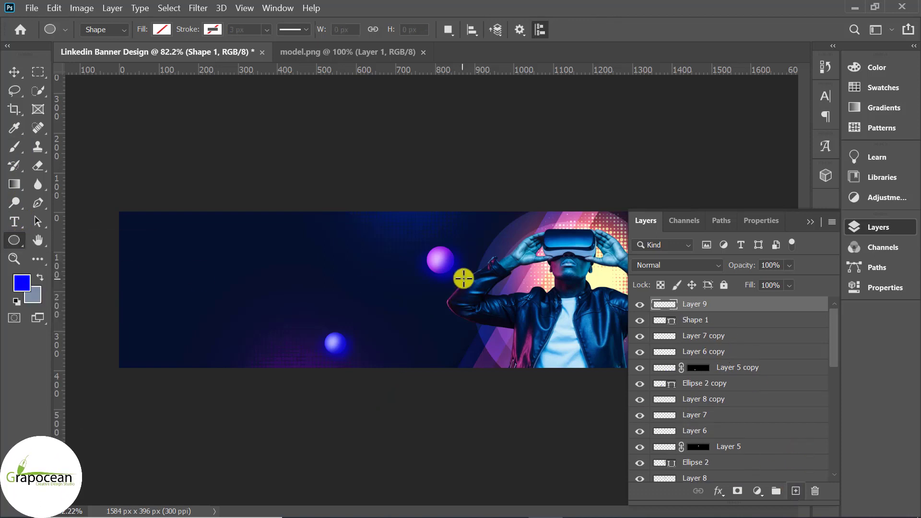
click(704, 321)
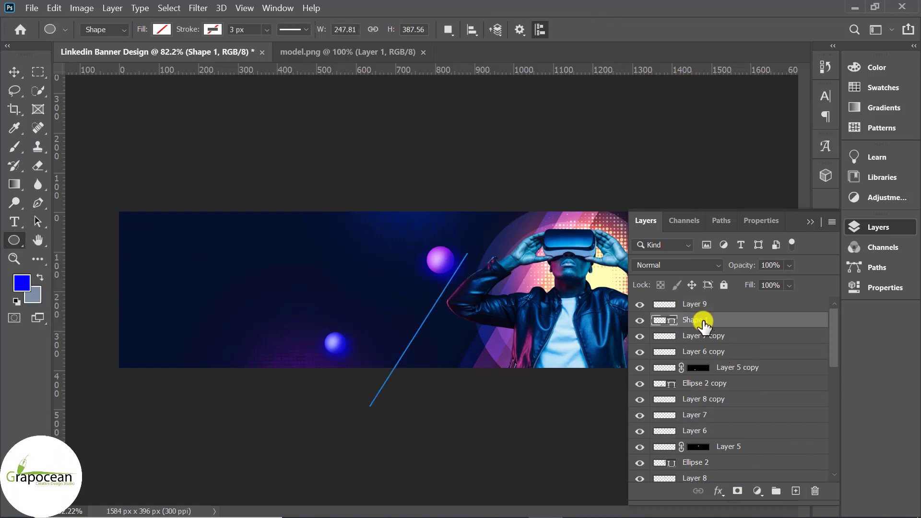
click(164, 29)
click(71, 106)
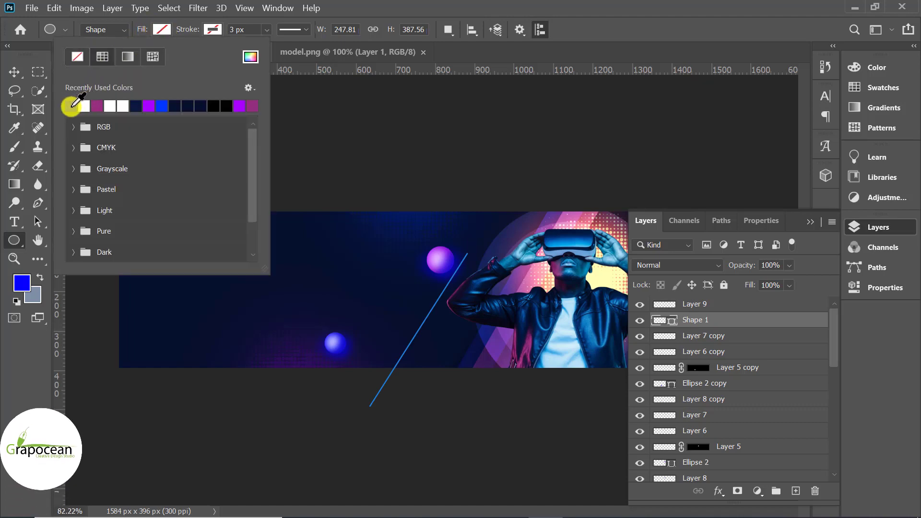
click(14, 70)
- Draw a small blue-filled ellipse dot and place it on the line's upper end
scroll(490, 254, up, 3)
scroll(457, 257, up, 3)
scroll(414, 261, up, 1)
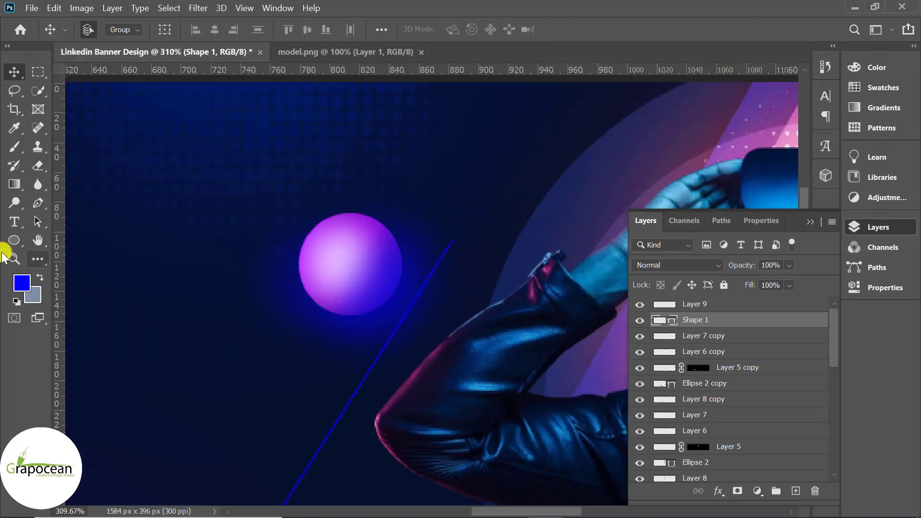
scroll(437, 260, up, 1)
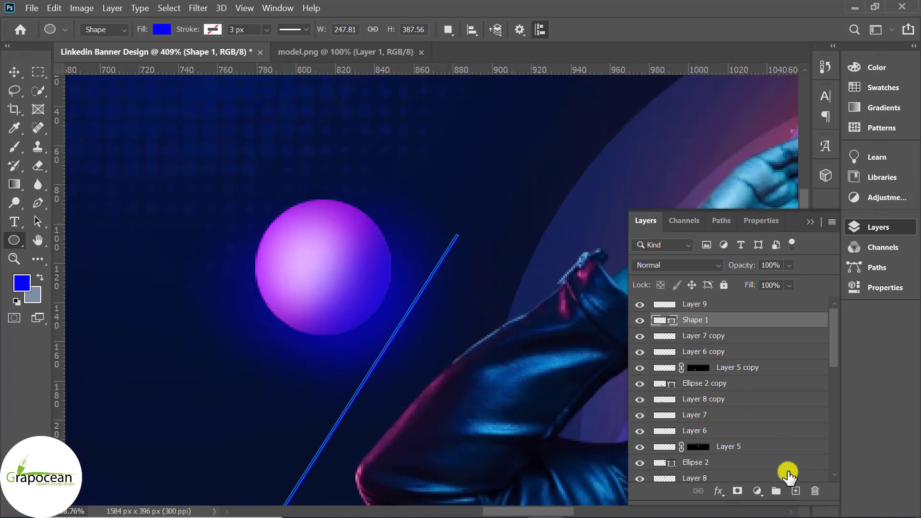
click(691, 304)
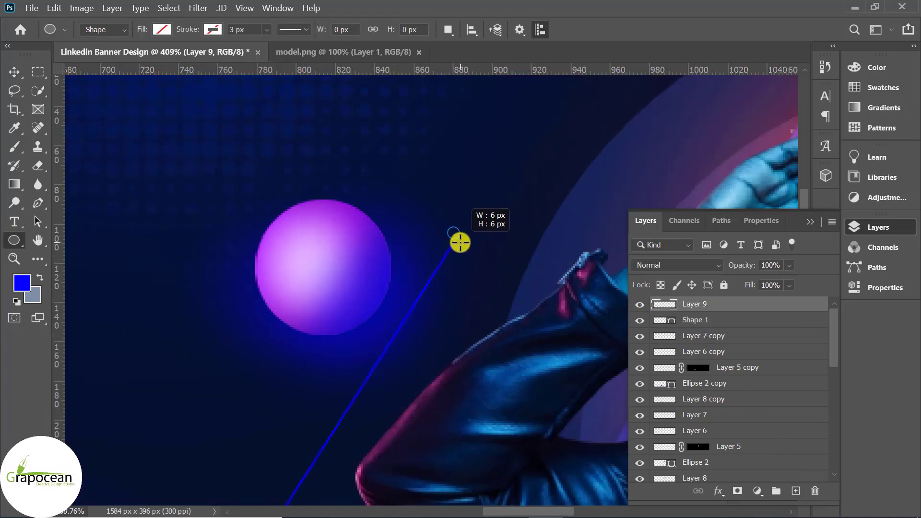
drag(466, 245, 459, 241)
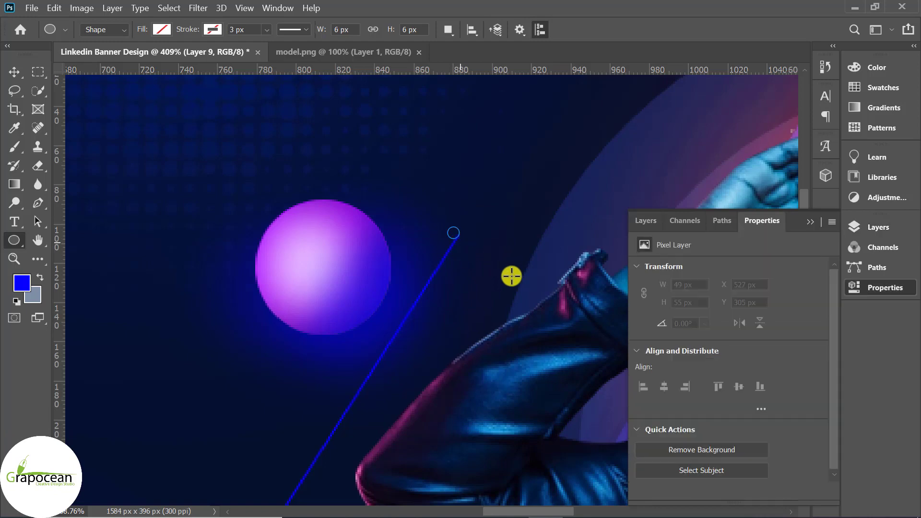
click(161, 29)
click(70, 105)
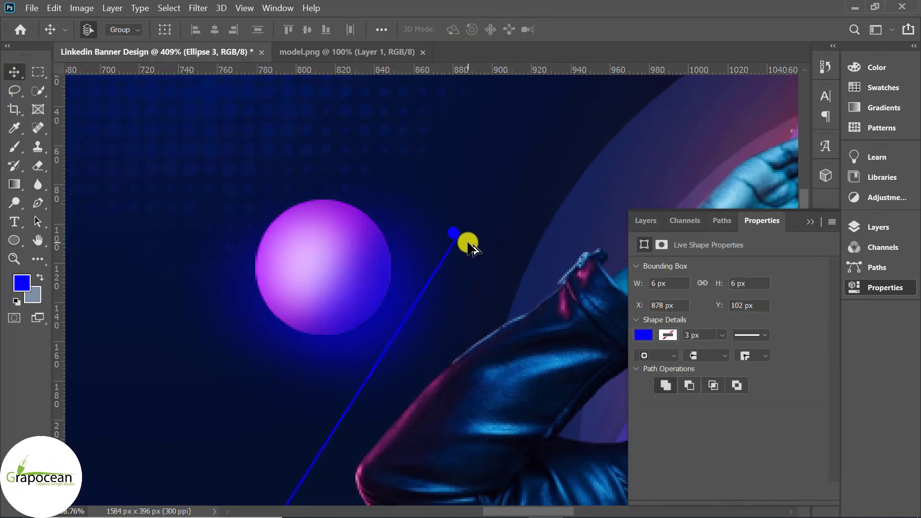
key(v)
scroll(447, 231, up, 3)
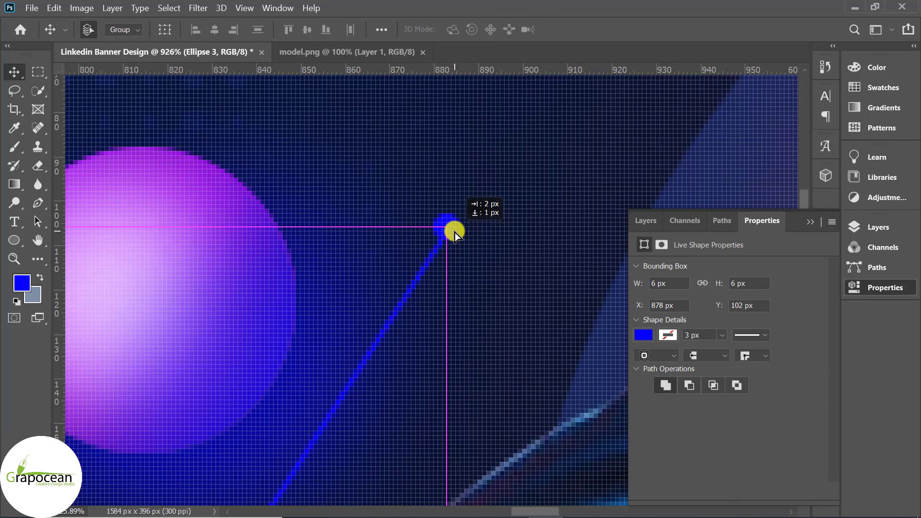
drag(459, 236, 455, 233)
- Select the Ellipse 3 dot together with the Shape 1 line in Layers
scroll(493, 327, down, 5)
scroll(493, 328, down, 3)
scroll(500, 326, down, 2)
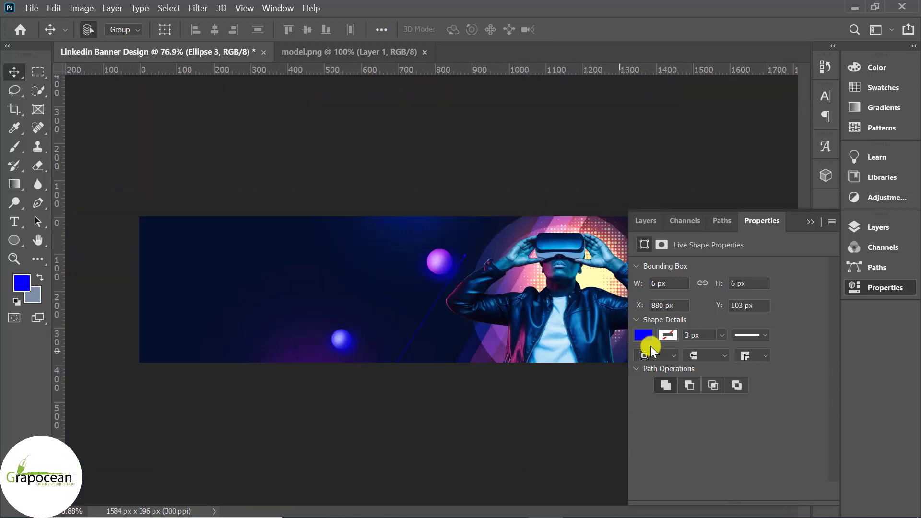
click(816, 225)
click(854, 227)
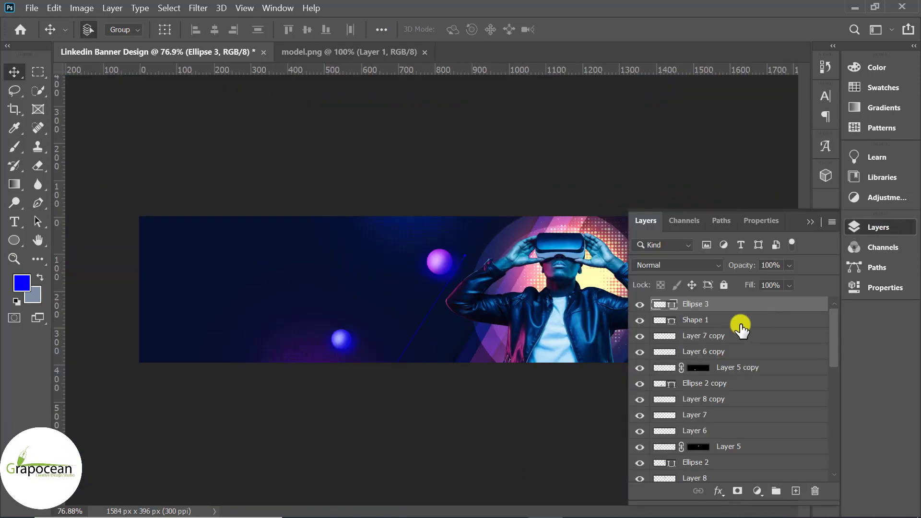
shift+click(496, 317)
- Duplicate the line and dot, shifting the copy up-right parallel to the original
drag(592, 335, 406, 339)
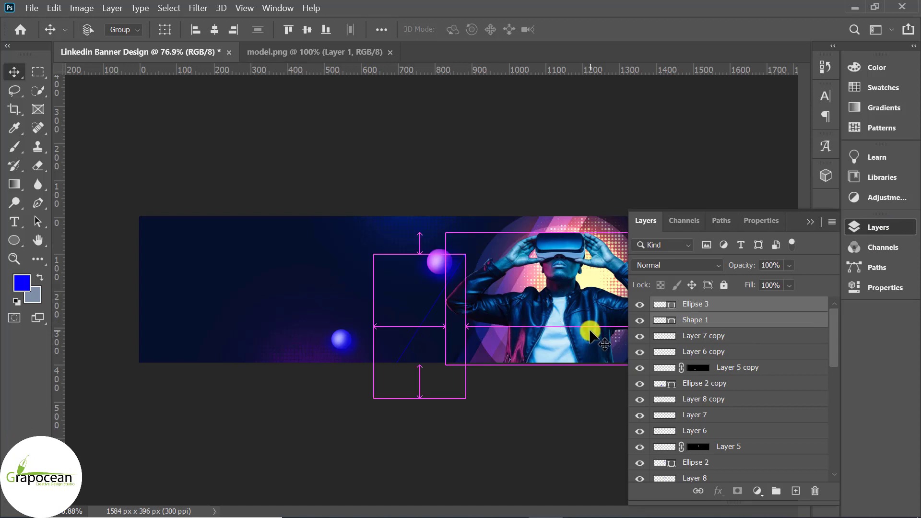
key(ctrl+t)
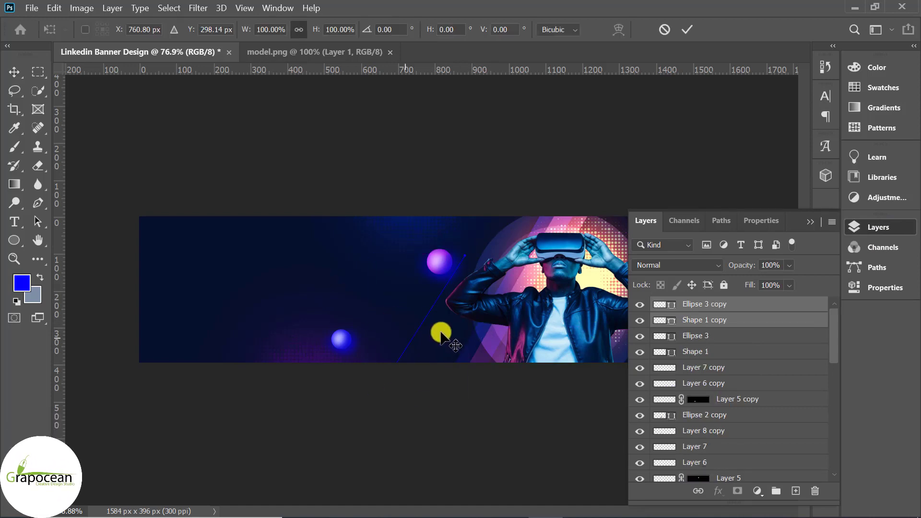
scroll(442, 326, up, 1)
scroll(442, 323, up, 1)
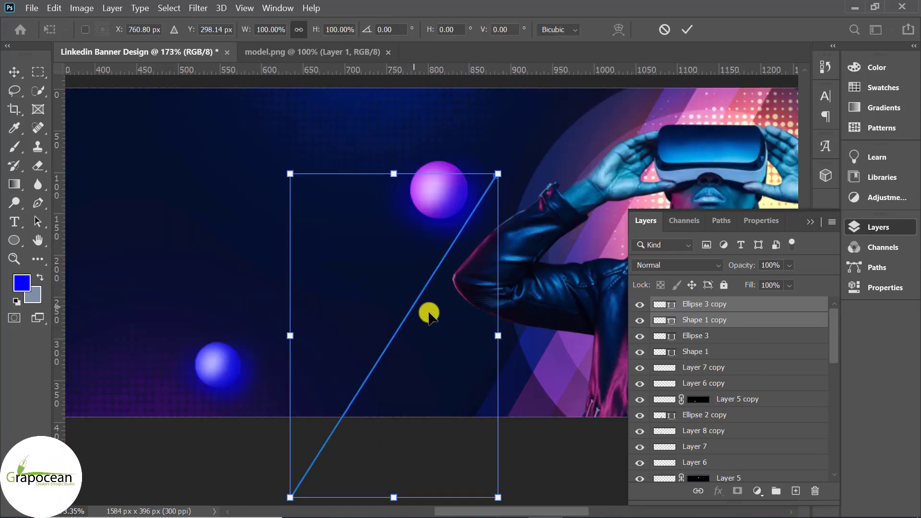
mouse_move(427, 312)
mouse_down()
mouse_move(446, 295)
mouse_move(433, 301)
mouse_up()
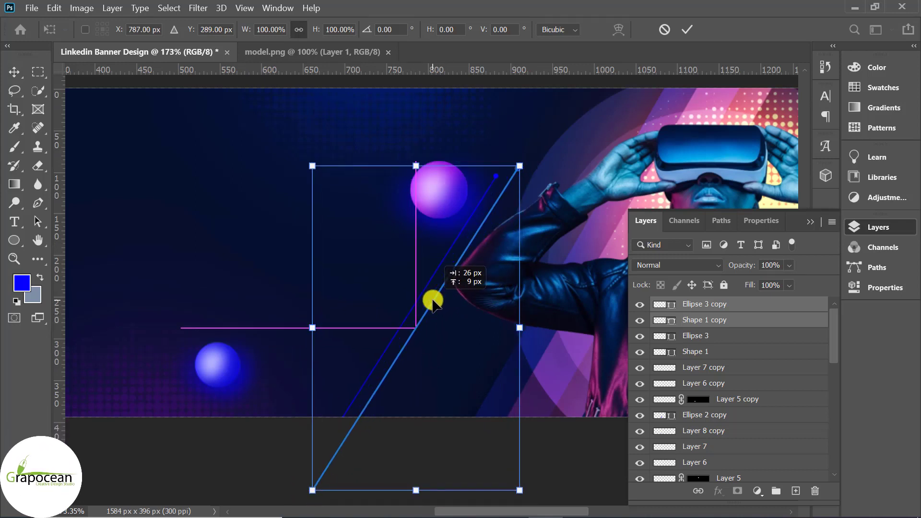
click(687, 29)
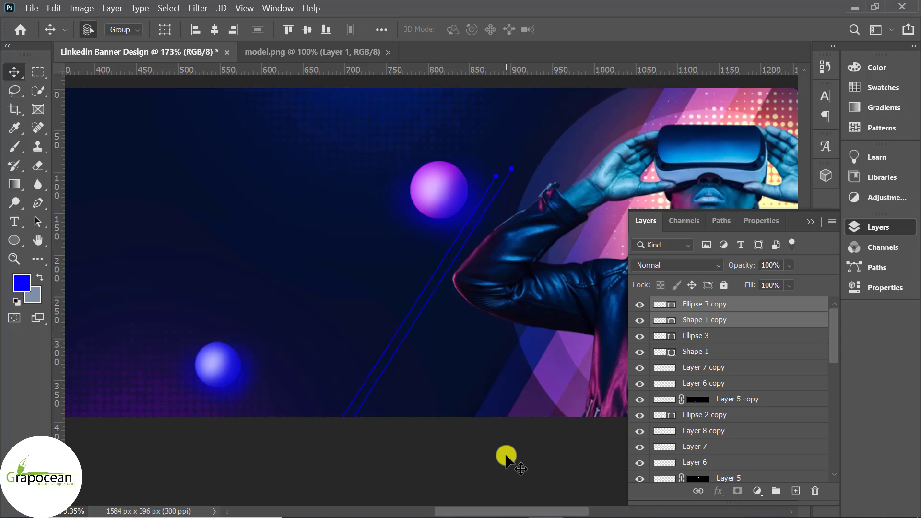
- Start a Pen path with two points beside the tops of the lines
click(38, 203)
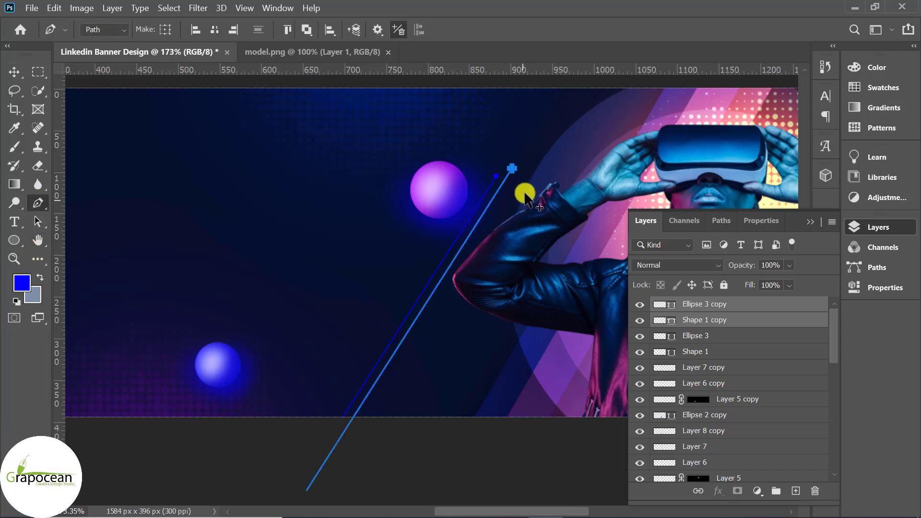
scroll(524, 191, up, 2)
click(796, 491)
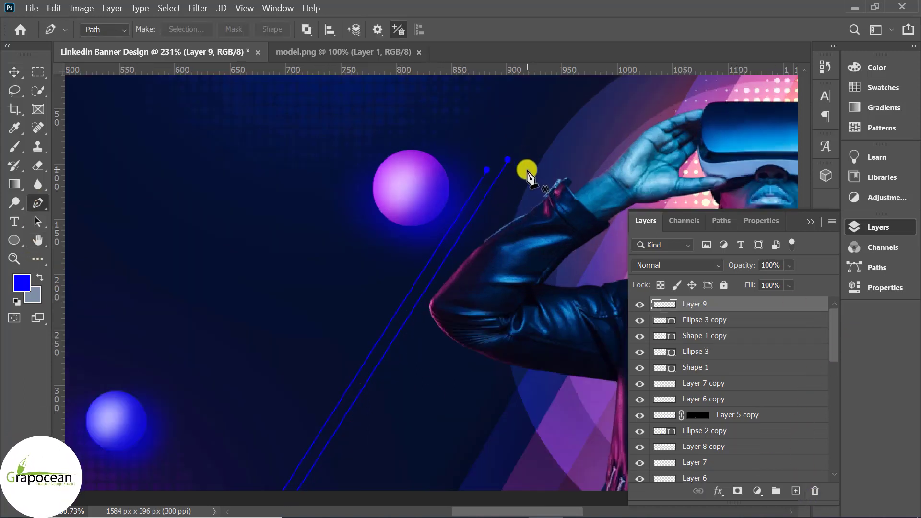
scroll(531, 178, up, 1)
click(549, 129)
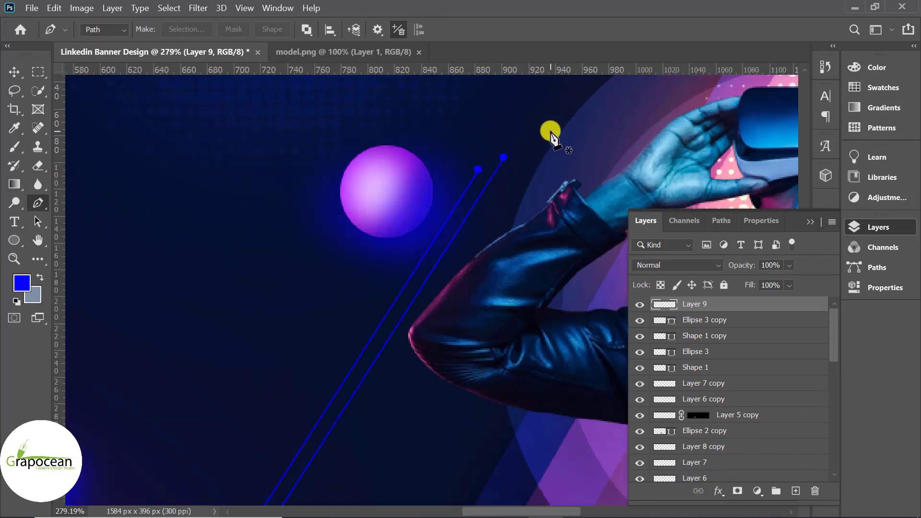
click(513, 191)
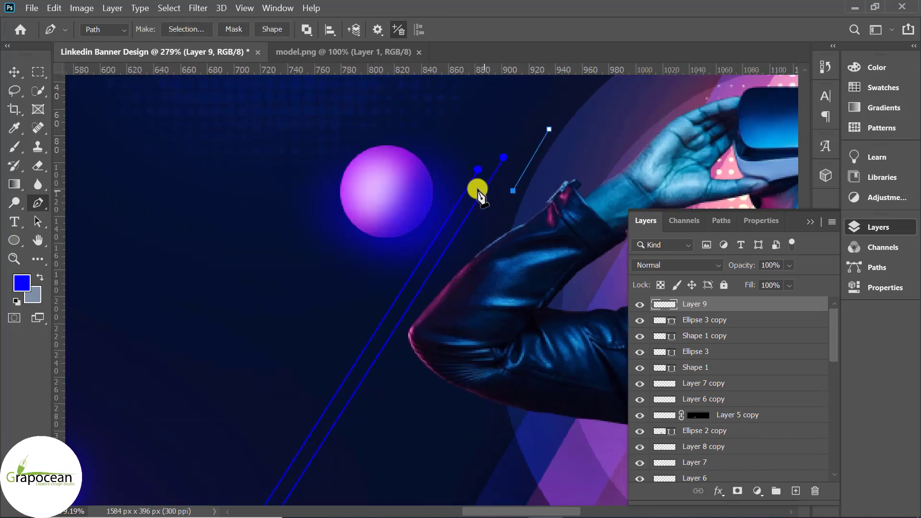
- Switch the Pen to Shape mode and redraw the three-point angled line
click(111, 32)
click(111, 31)
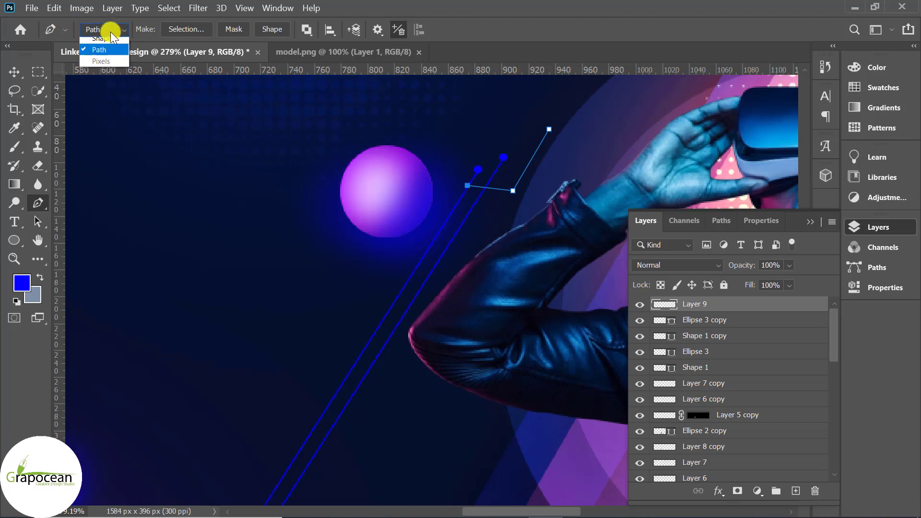
click(107, 54)
click(116, 29)
click(101, 44)
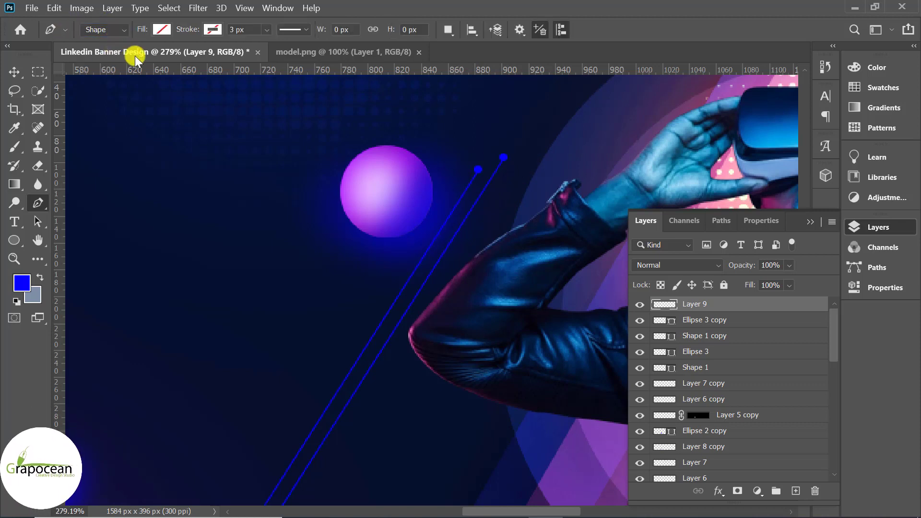
key(ctrl+z)
click(508, 204)
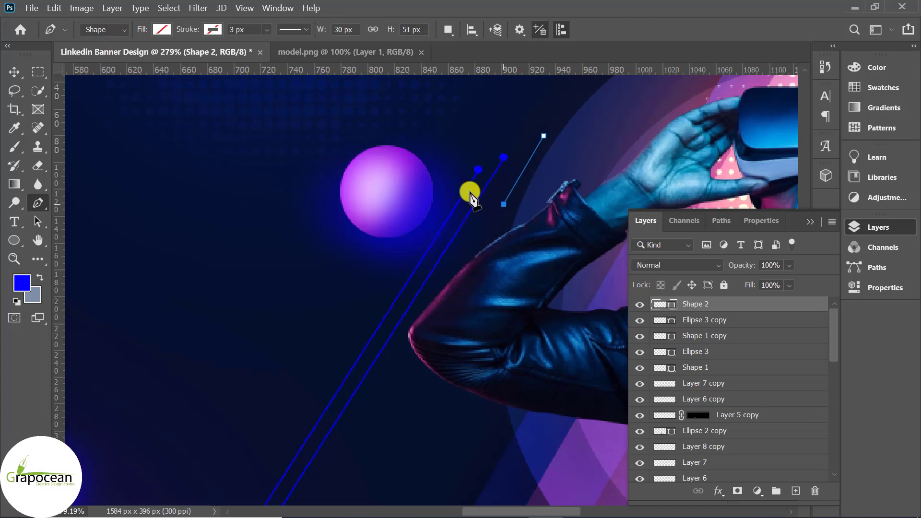
click(451, 191)
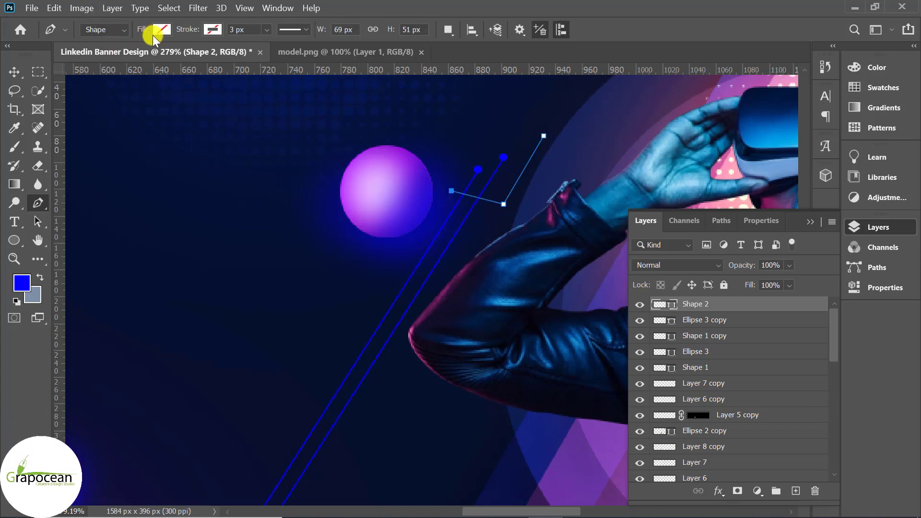
- Give the angled Shape 2 no fill and a blue stroke about 2 px thick
click(161, 30)
click(71, 106)
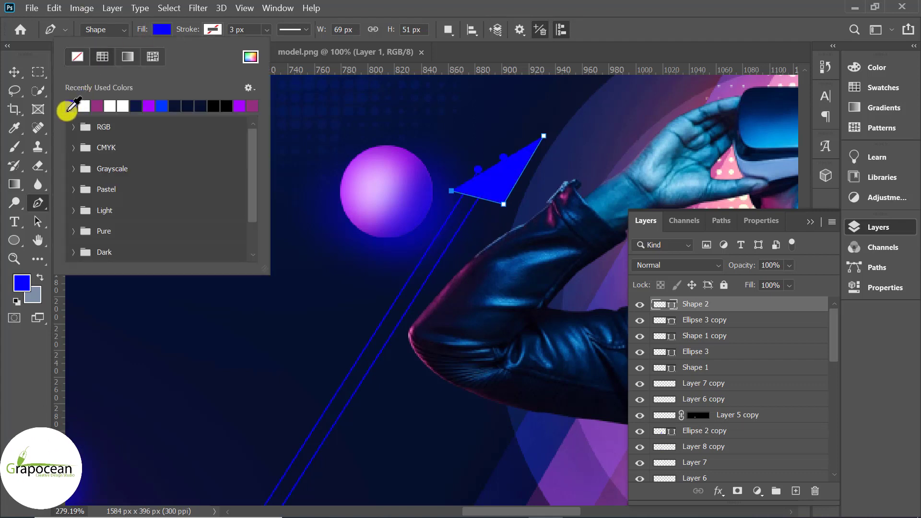
click(160, 29)
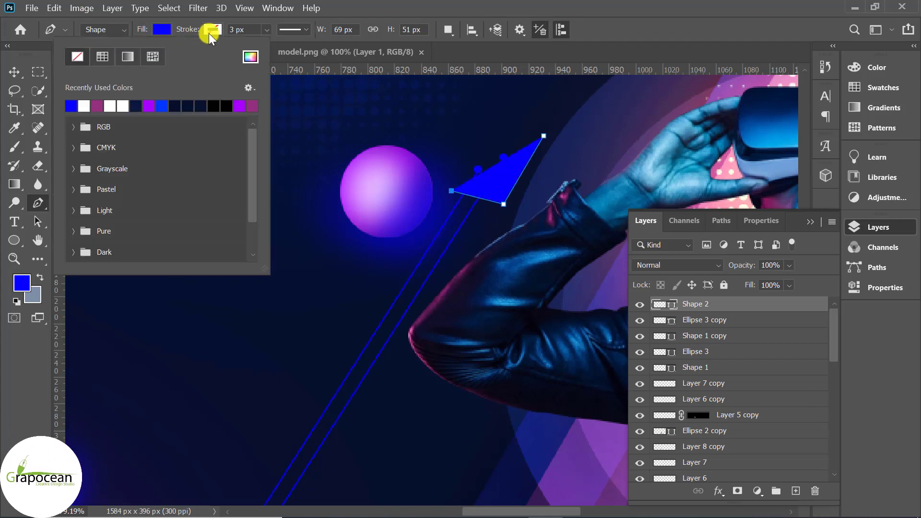
click(209, 34)
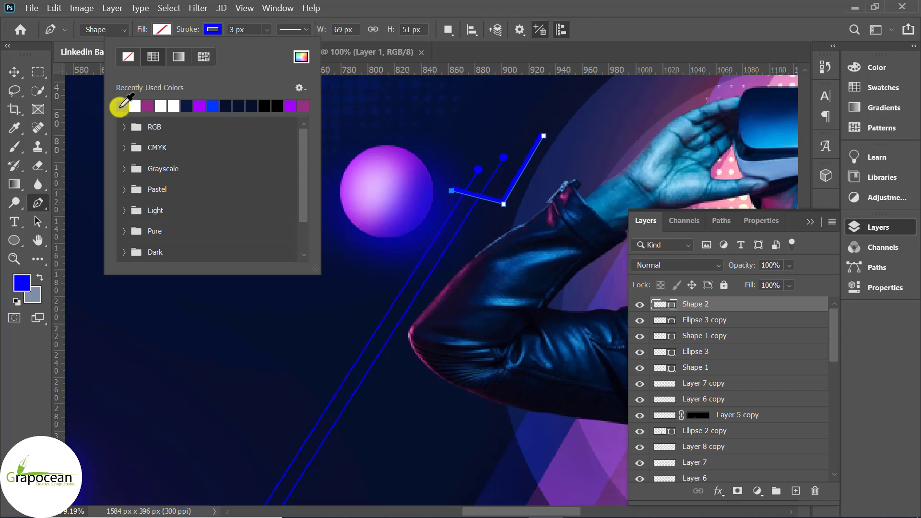
click(268, 30)
mouse_move(268, 30)
mouse_down()
mouse_move(265, 44)
mouse_move(275, 45)
mouse_up()
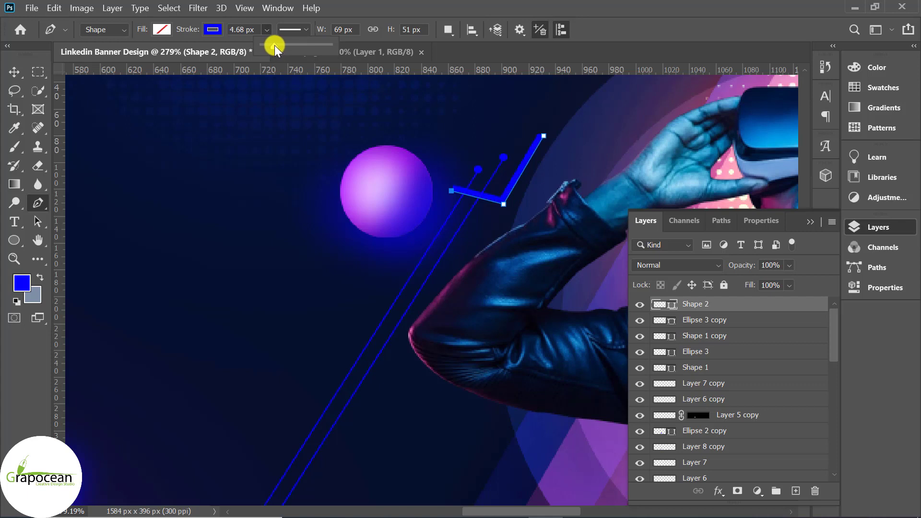
click(245, 29)
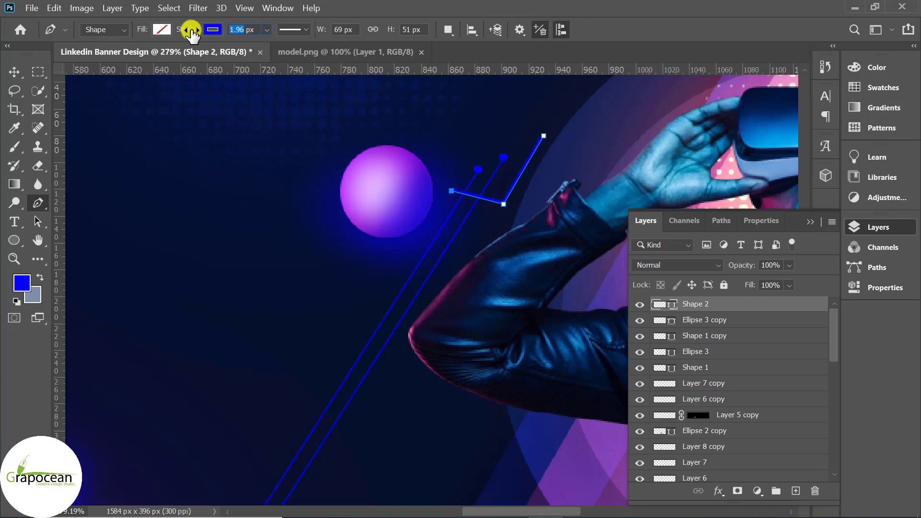
click(15, 72)
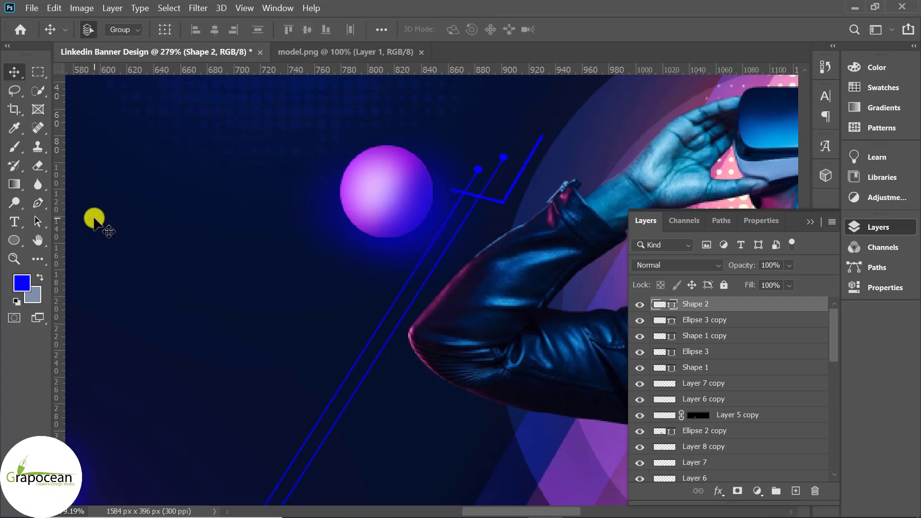
- Thin the angled blue line's (Shape 2) stroke to 1 px
click(14, 240)
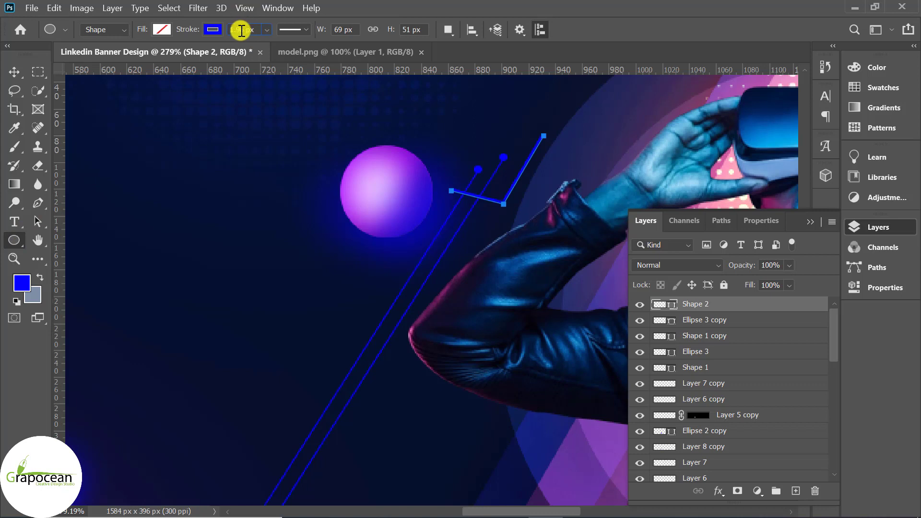
text(1)
key(Return)
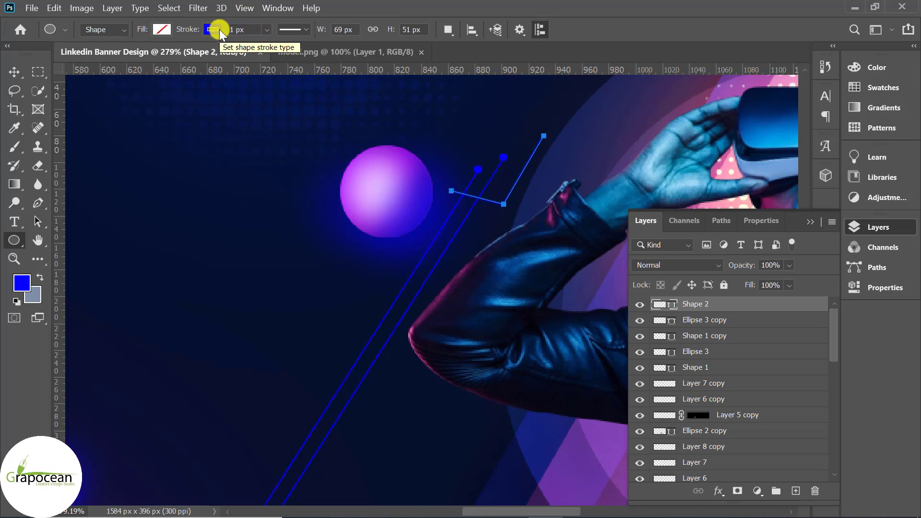
- Alt-drag a duplicate of the blue dot onto the line's tip
click(15, 72)
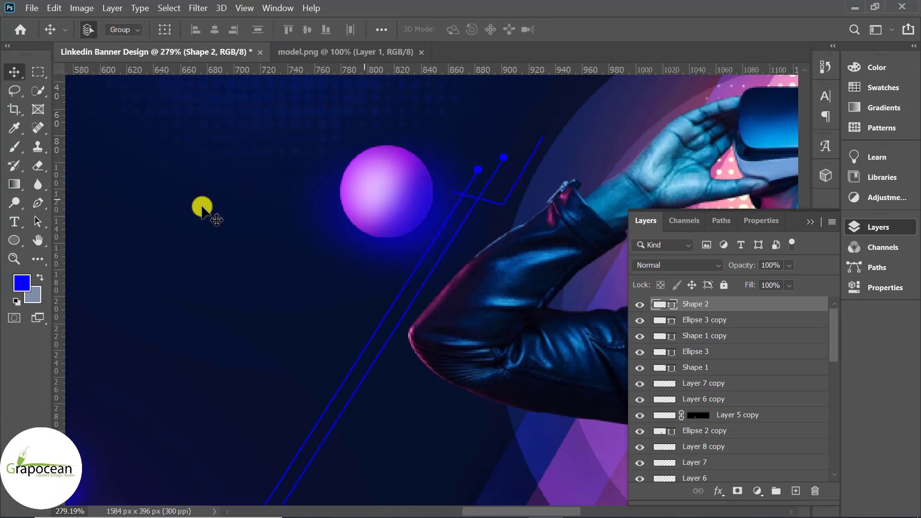
scroll(508, 161, up, 3)
drag(505, 158, 556, 129)
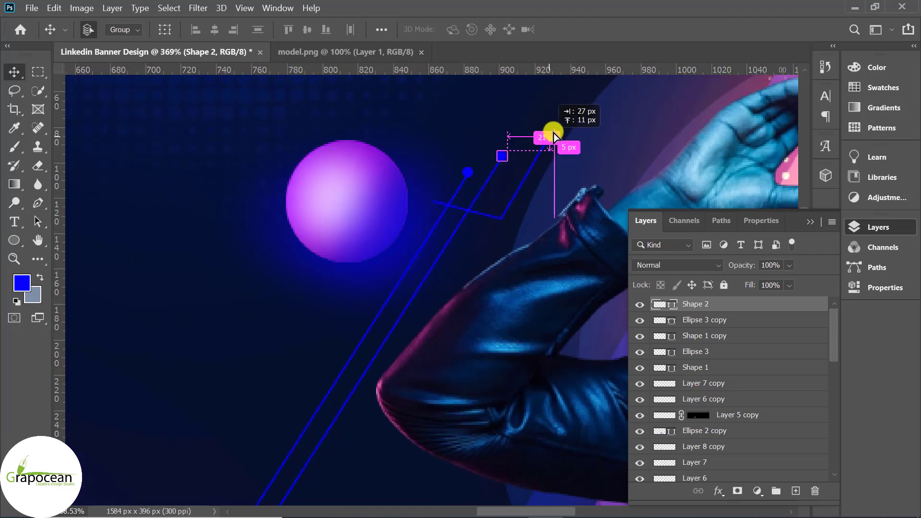
scroll(529, 193, down, 3)
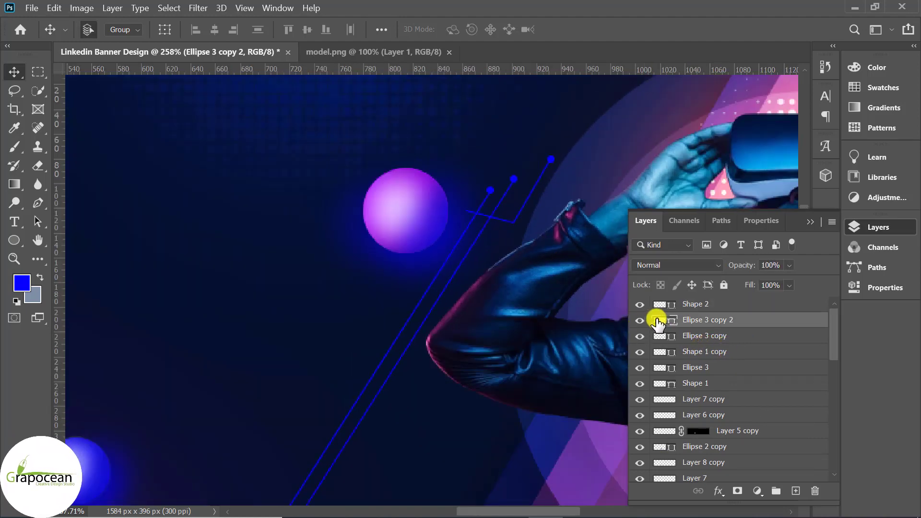
- Add a layer mask to Shape 2 and pick a soft Brush for fading
click(705, 307)
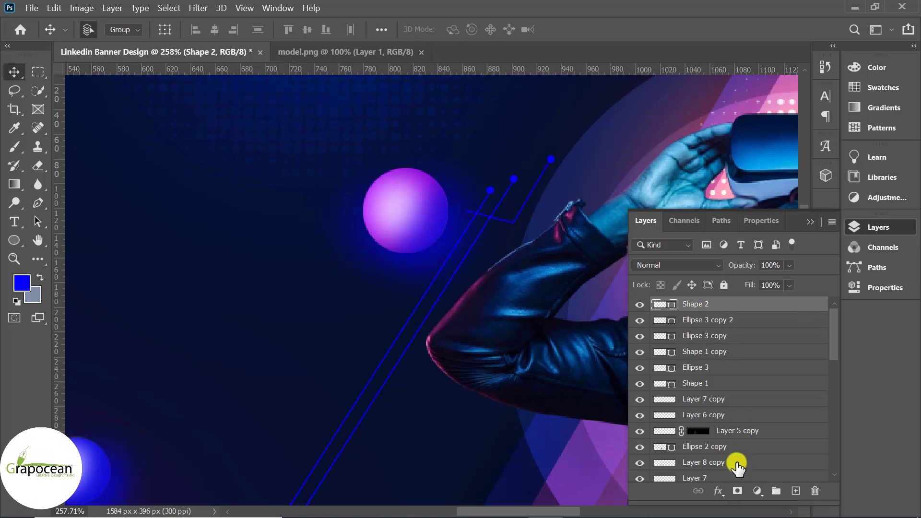
click(738, 491)
click(14, 146)
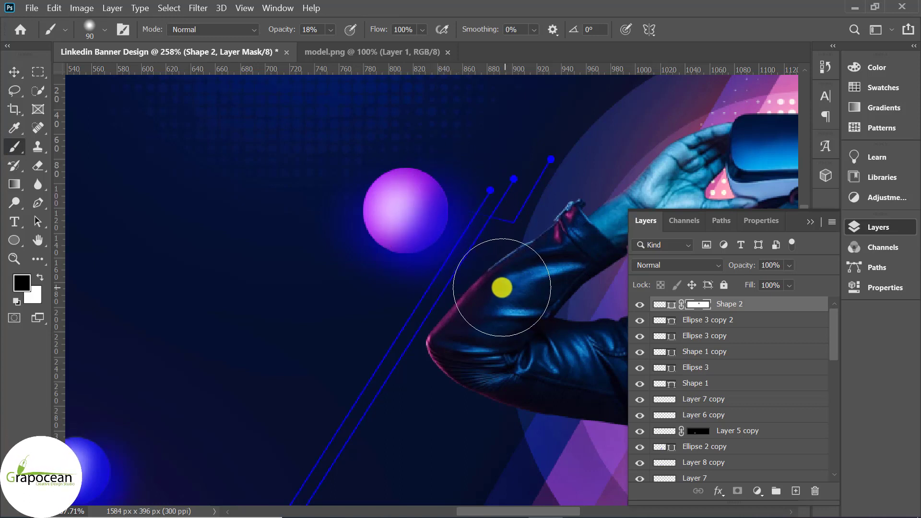
scroll(465, 312, down, 4)
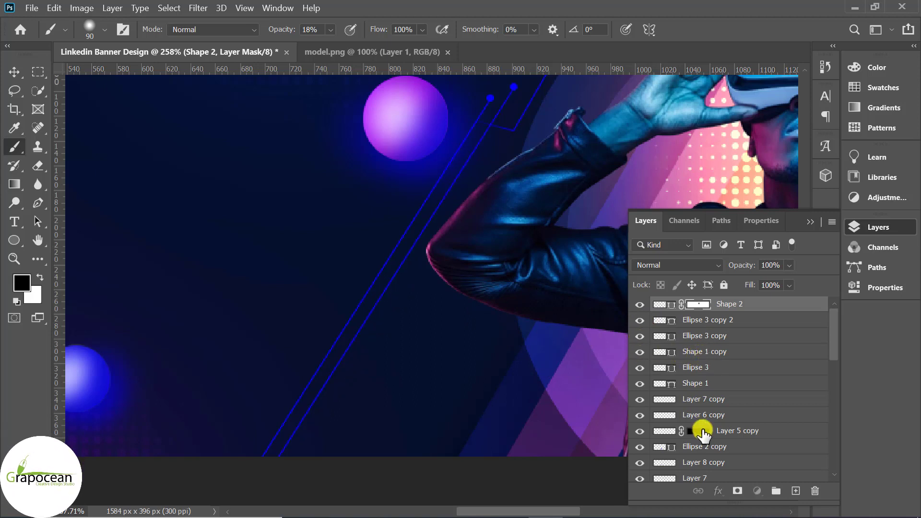
- Add layer masks to Shape 1 copy and Shape 1, toggling dot and line visibility
click(706, 351)
click(738, 491)
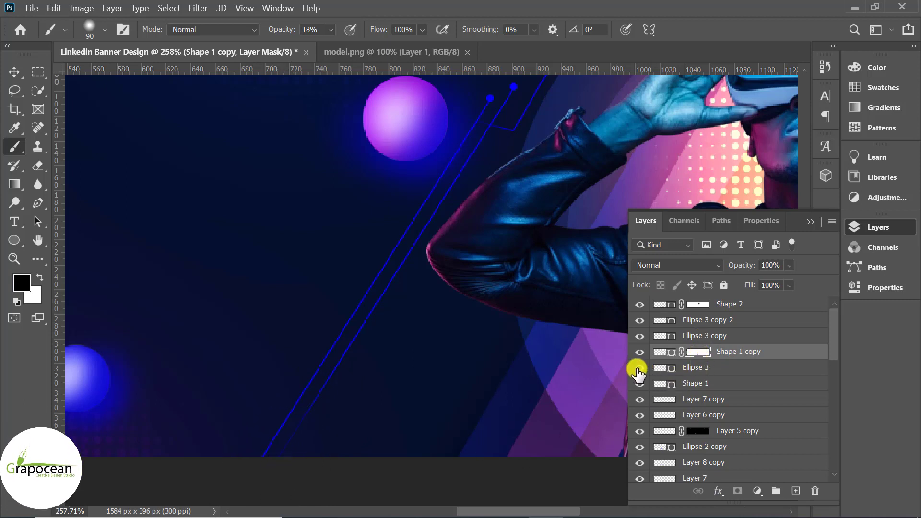
click(640, 368)
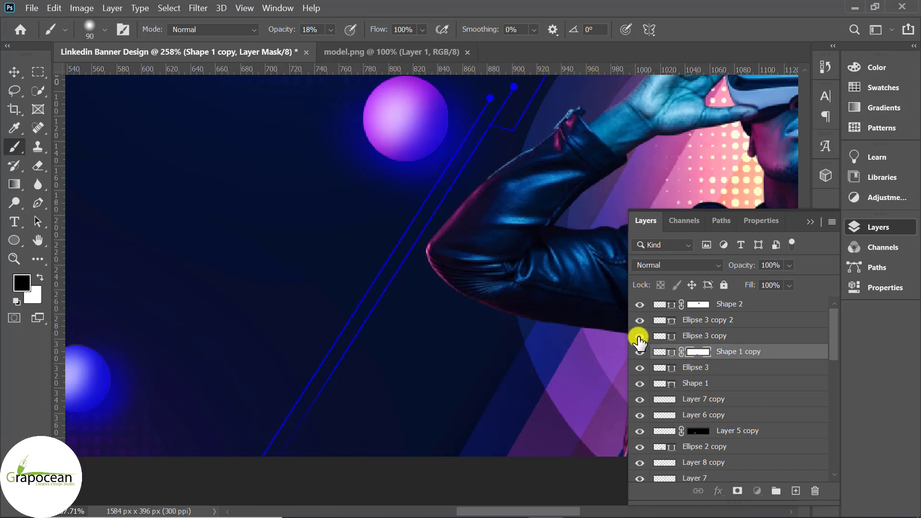
click(640, 337)
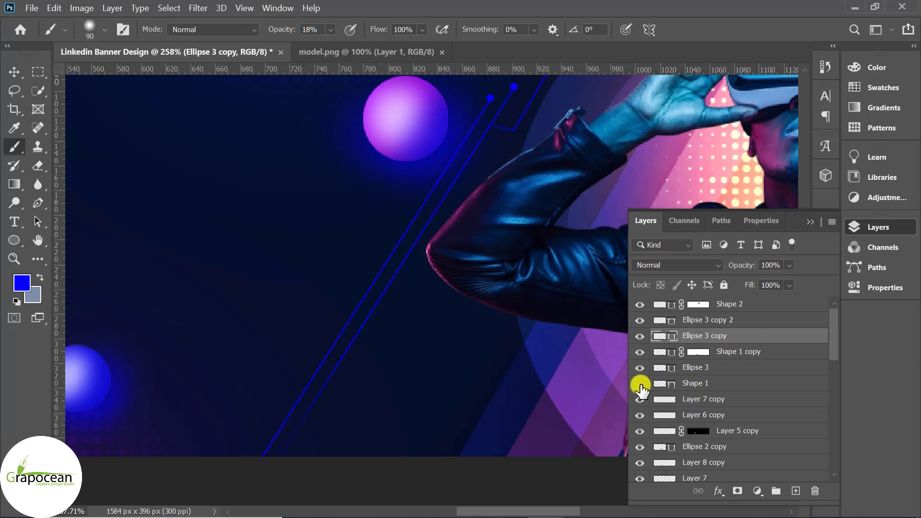
click(641, 383)
click(691, 384)
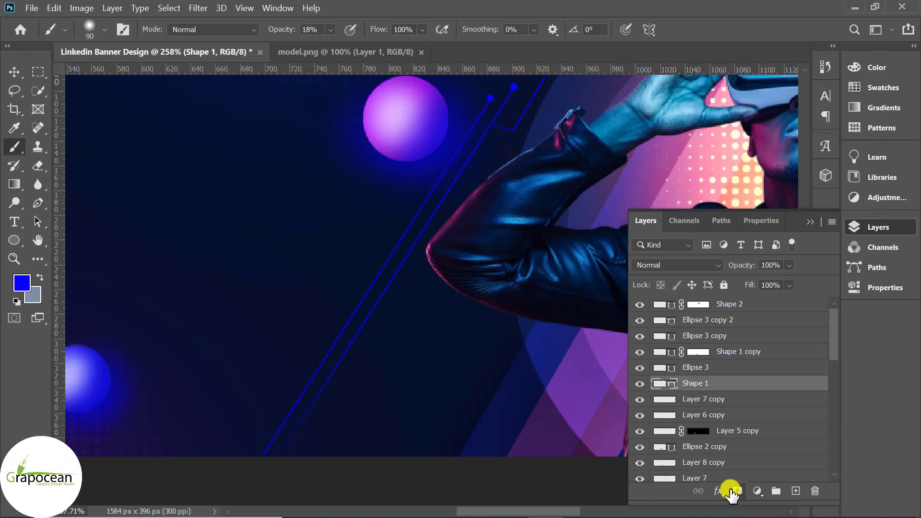
click(737, 491)
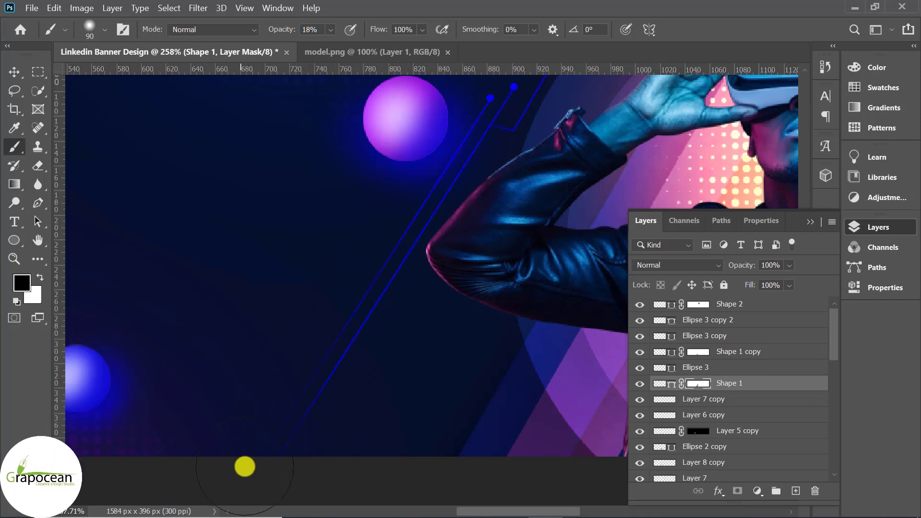
- Select the layers from Shape 2 through Shape 1 and group them
scroll(370, 329, down, 3)
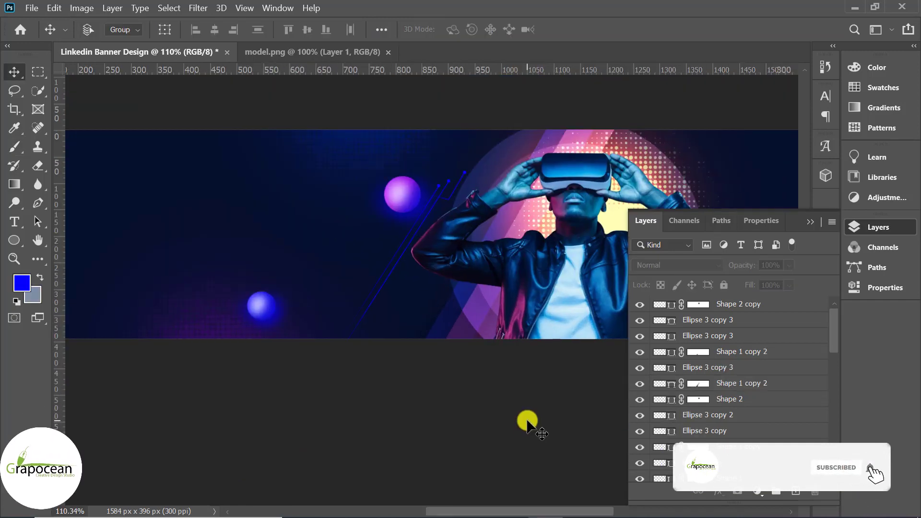
scroll(527, 420, down, 2)
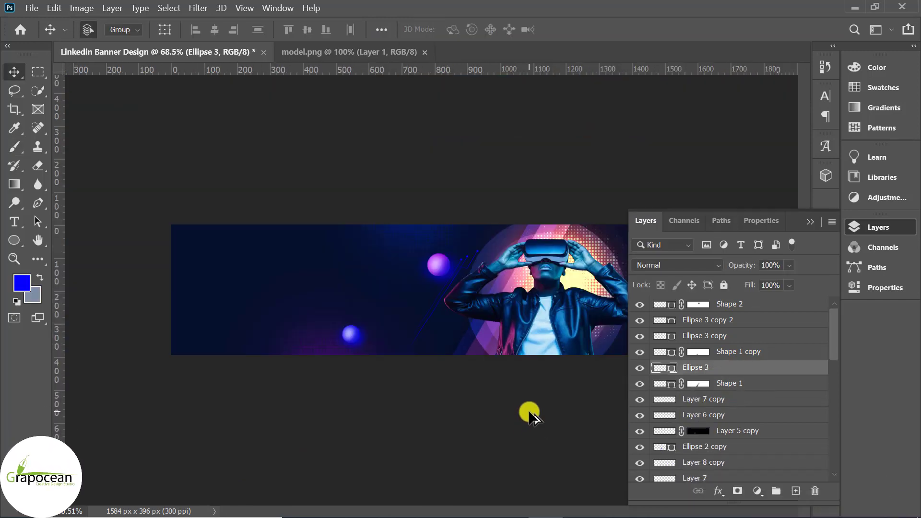
scroll(476, 373, down, 1)
scroll(480, 379, up, 1)
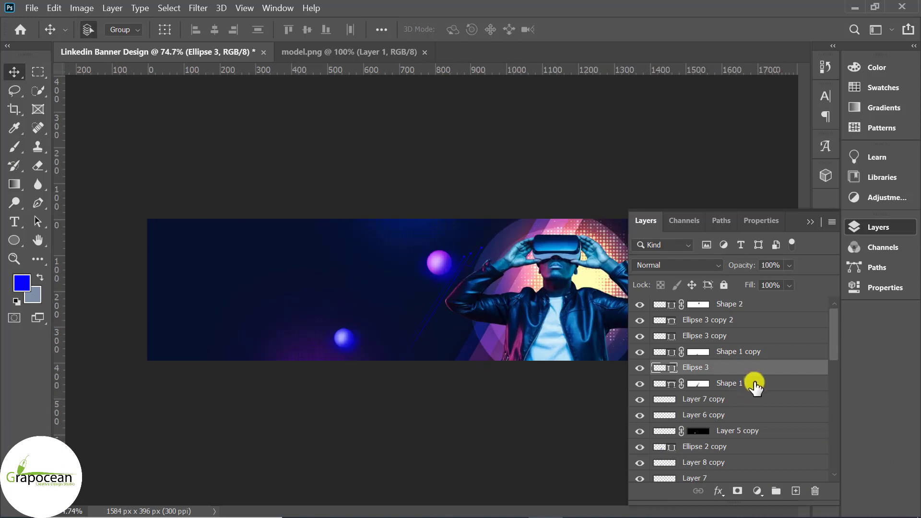
click(740, 383)
shift+click(742, 304)
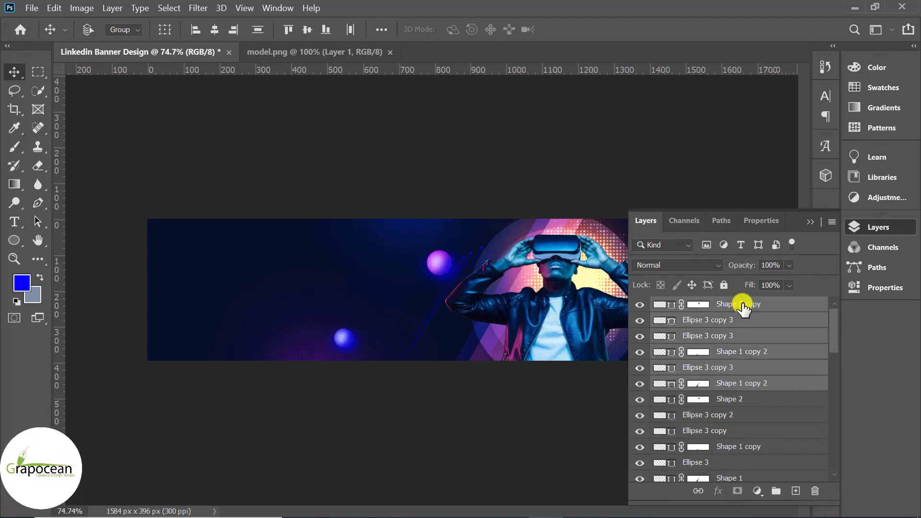
key(ctrl+g)
- Flip the group horizontally and vertically and move it up beside the model's head
key(ctrl+t)
right_click(449, 313)
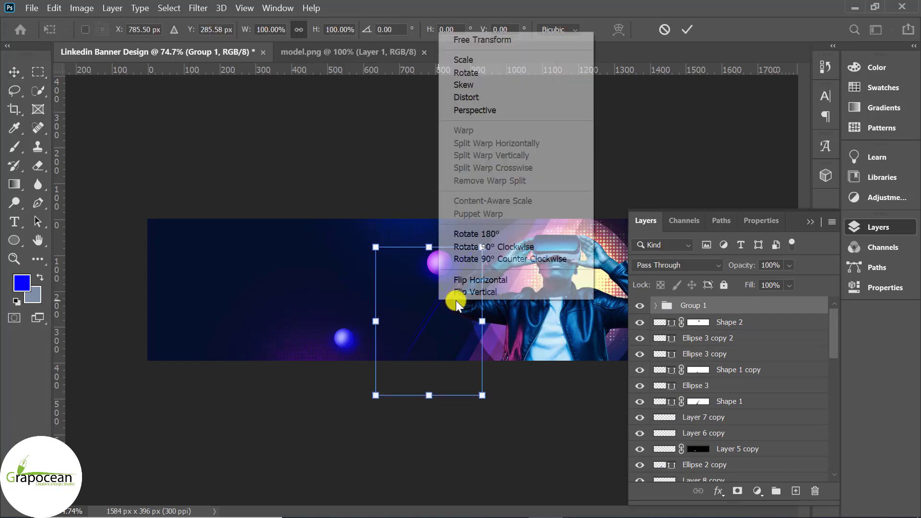
click(504, 283)
right_click(447, 313)
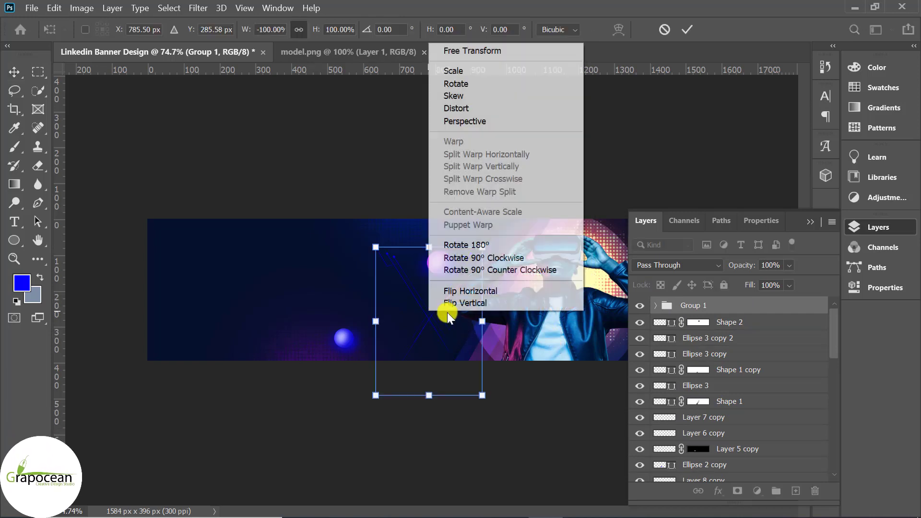
click(482, 306)
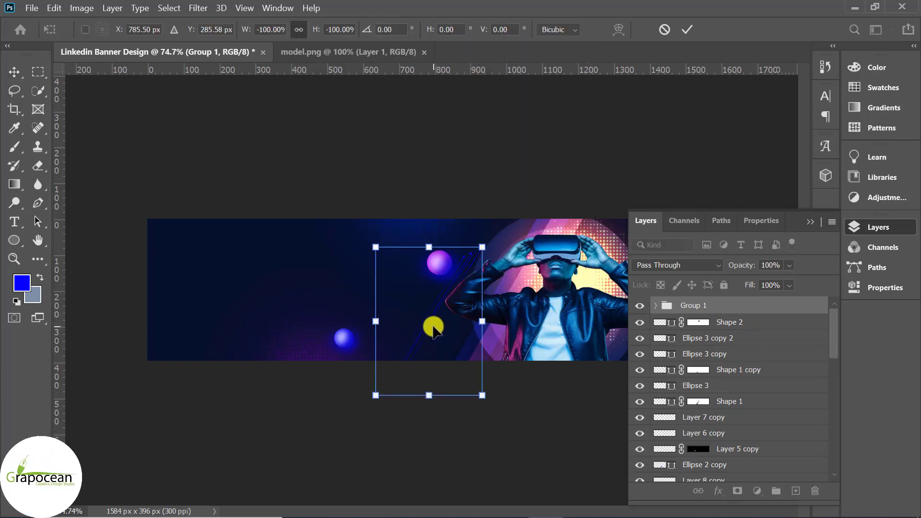
mouse_move(434, 324)
mouse_down()
mouse_move(412, 301)
mouse_move(472, 229)
mouse_move(537, 192)
mouse_move(478, 235)
mouse_up()
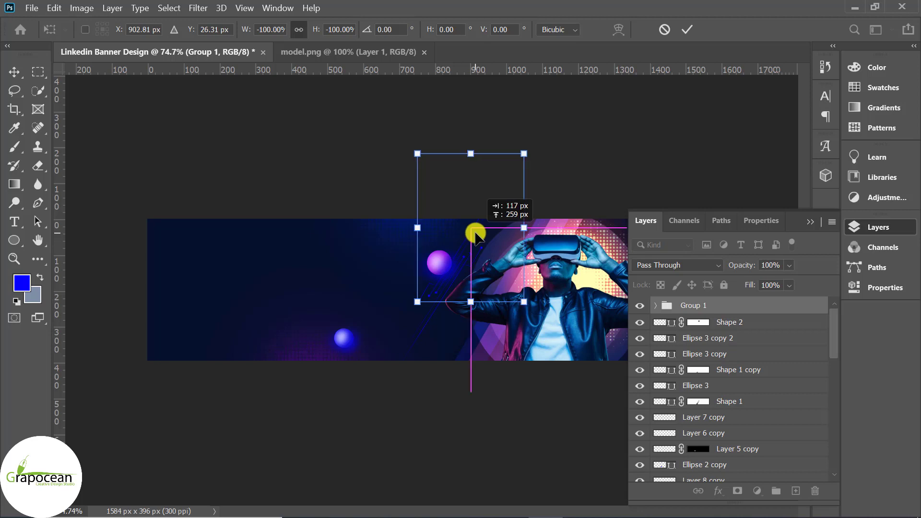
click(687, 29)
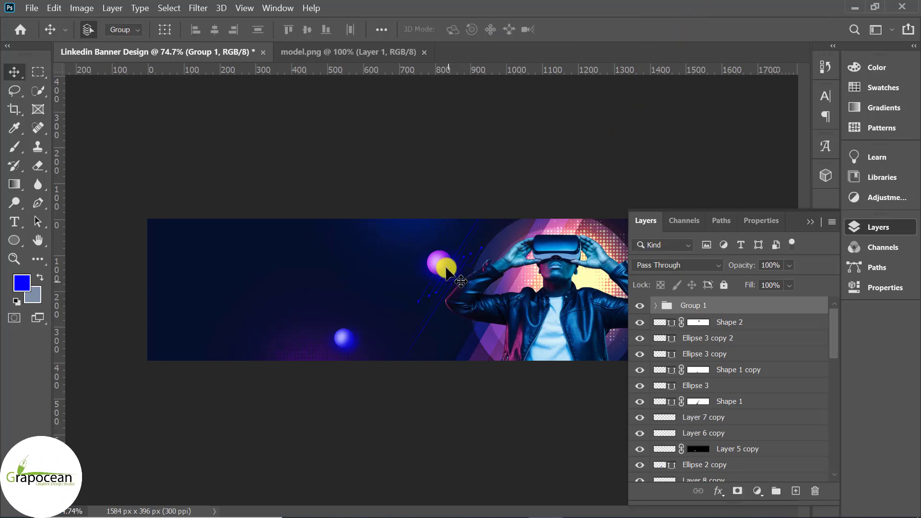
click(447, 270)
click(675, 458)
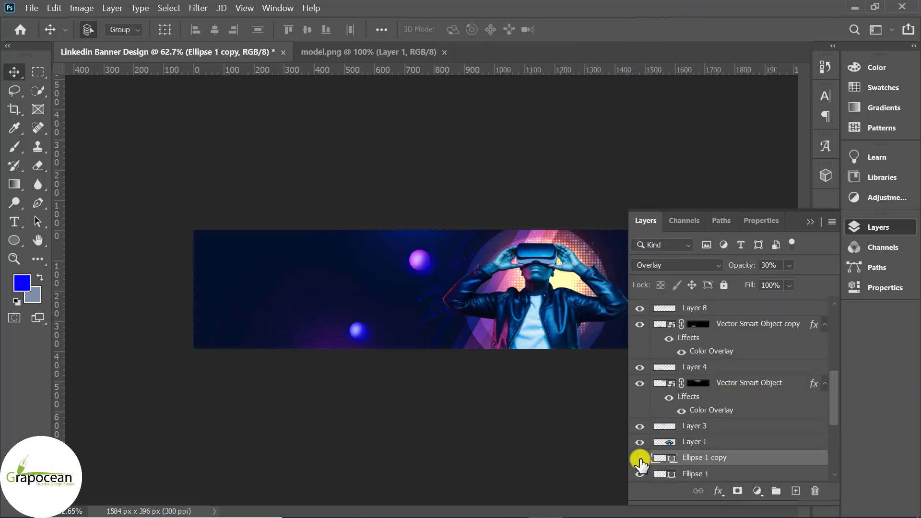
scroll(663, 427, up, 3)
scroll(640, 350, down, 4)
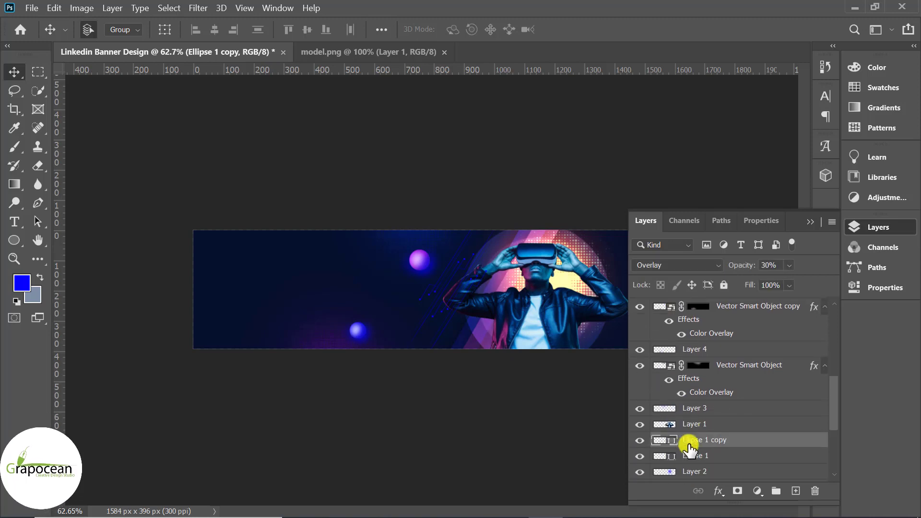
scroll(691, 443, down, 4)
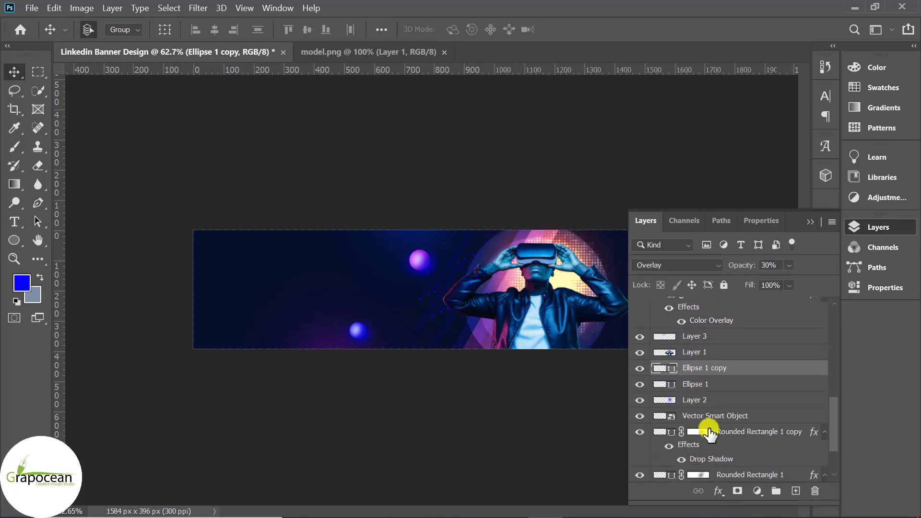
scroll(700, 425, down, 1)
click(640, 350)
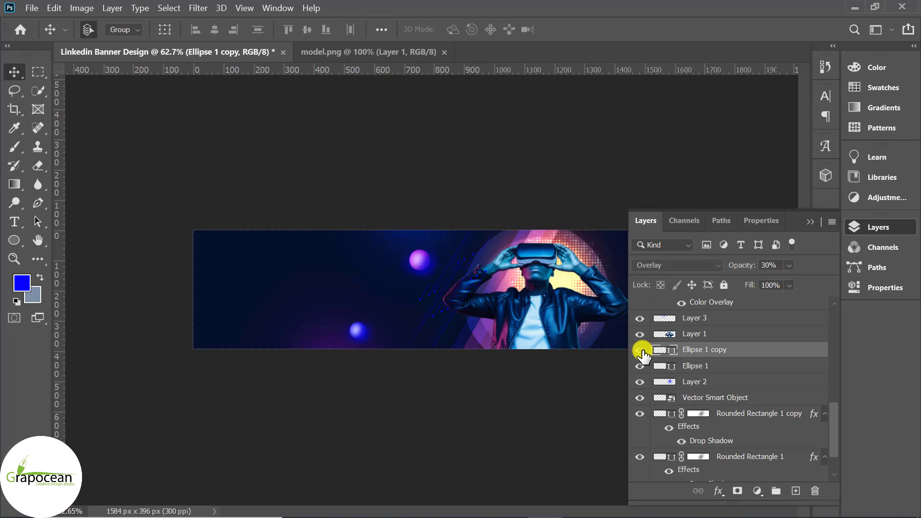
click(644, 382)
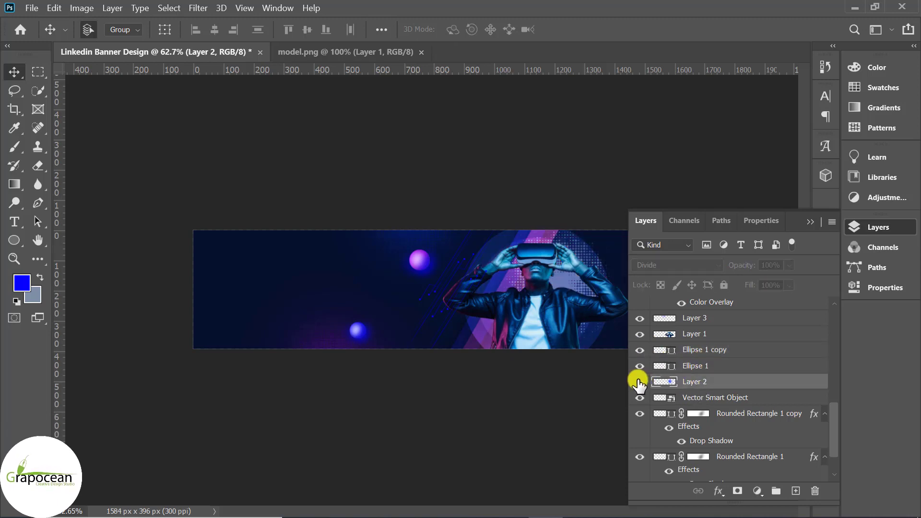
click(678, 266)
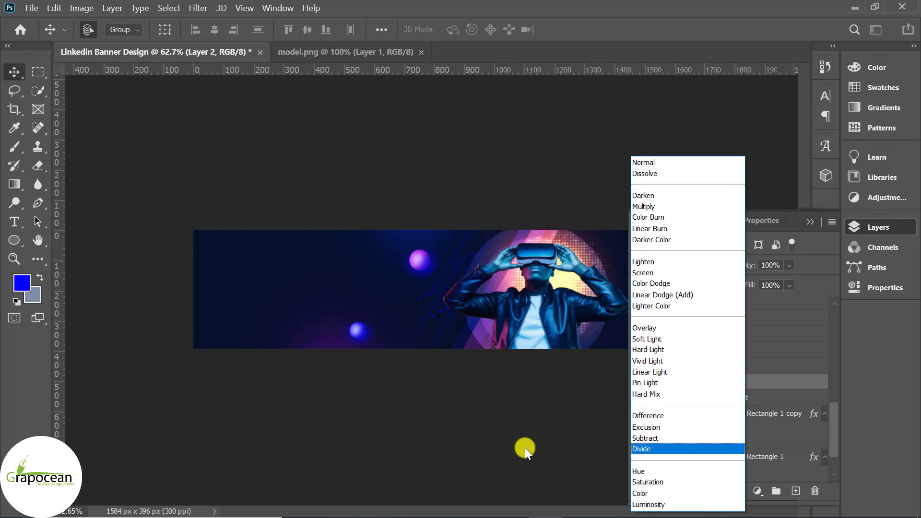
click(525, 448)
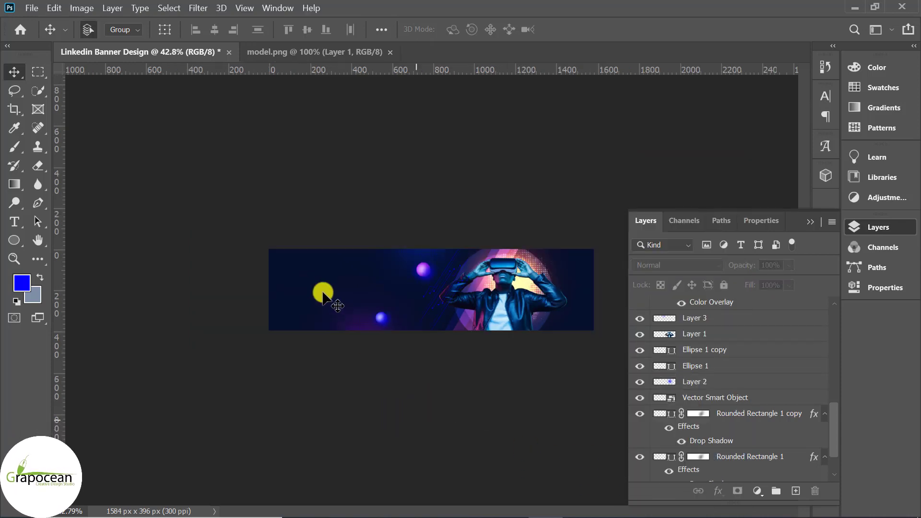
click(323, 294)
scroll(701, 449, down, 1)
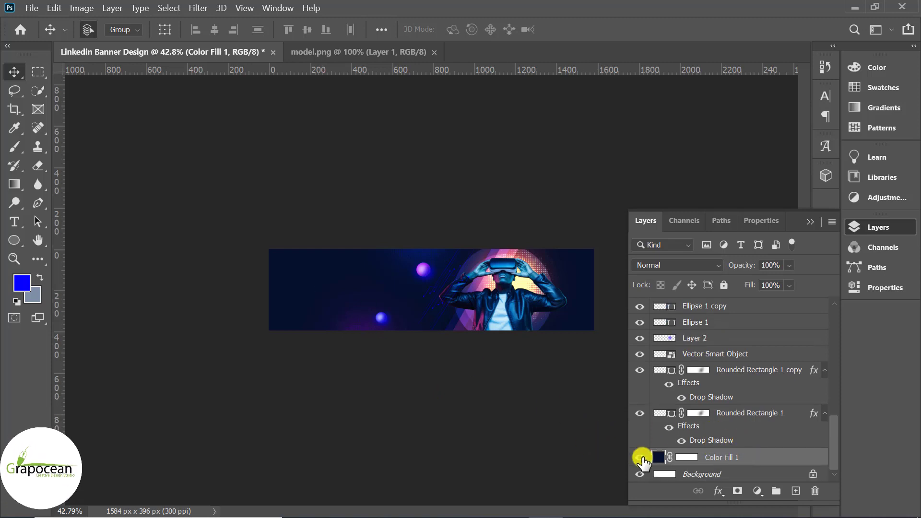
click(640, 457)
click(640, 457)
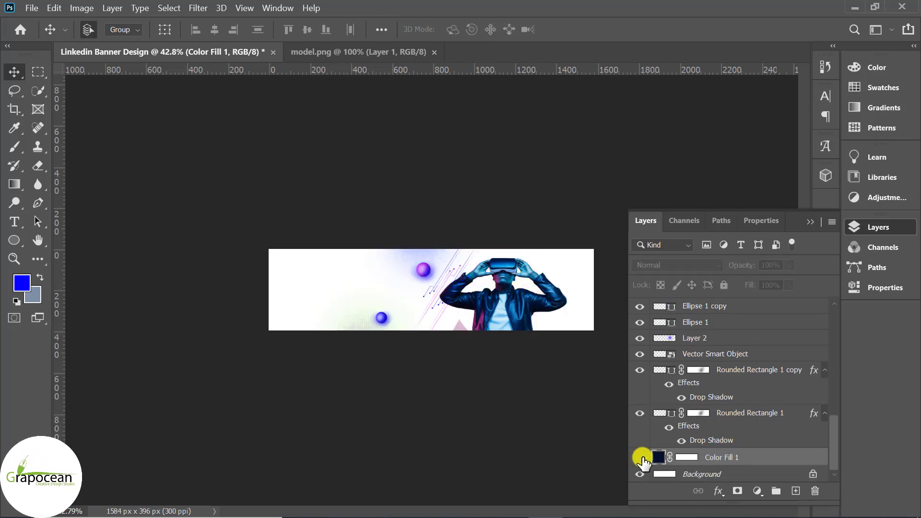
click(641, 457)
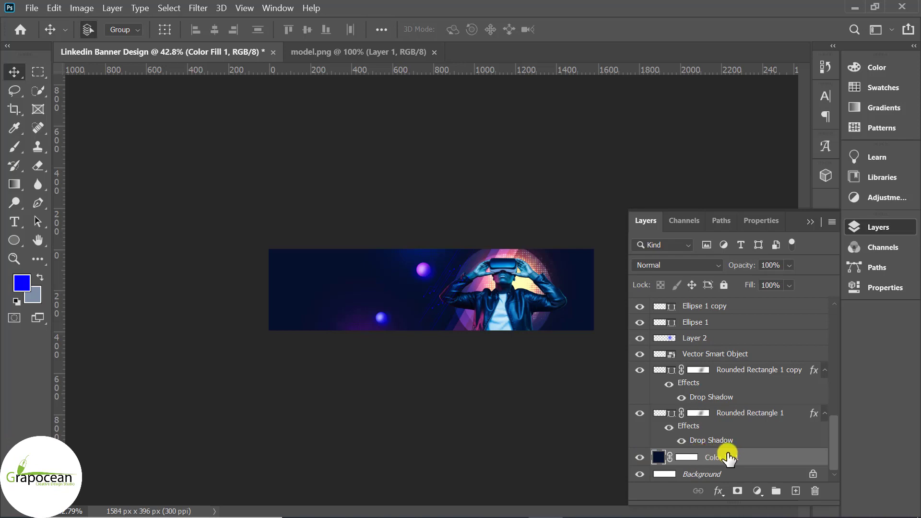
right_click(728, 457)
click(617, 25)
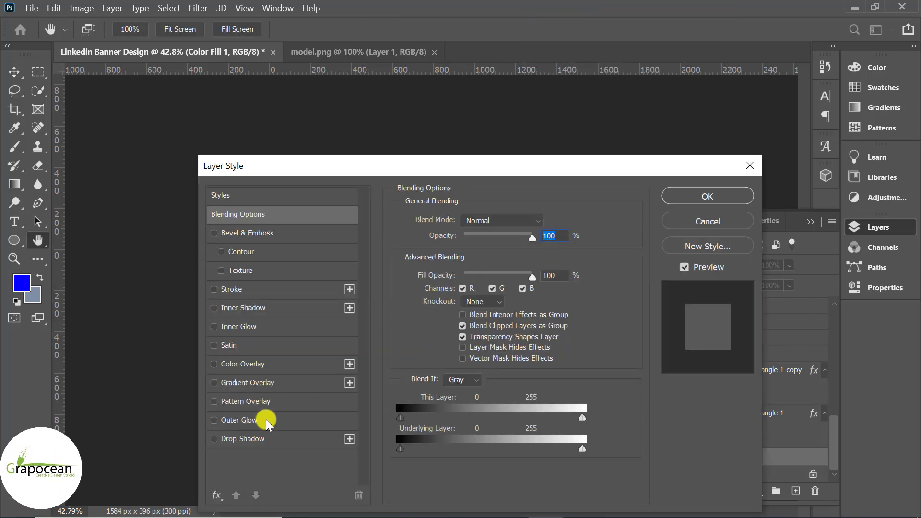
- Add a Pattern Overlay to Color Fill 1 at 35% opacity and 25% scale
click(270, 401)
drag(493, 161, 783, 181)
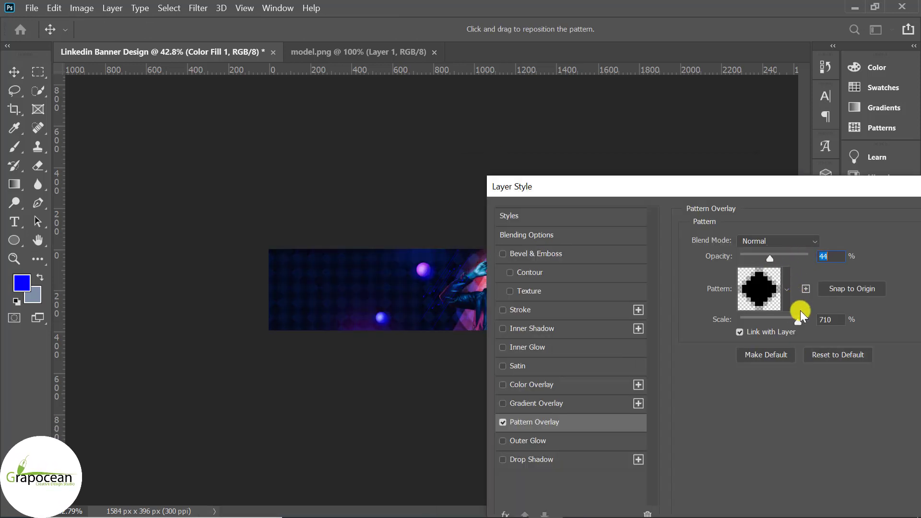
drag(798, 321, 774, 322)
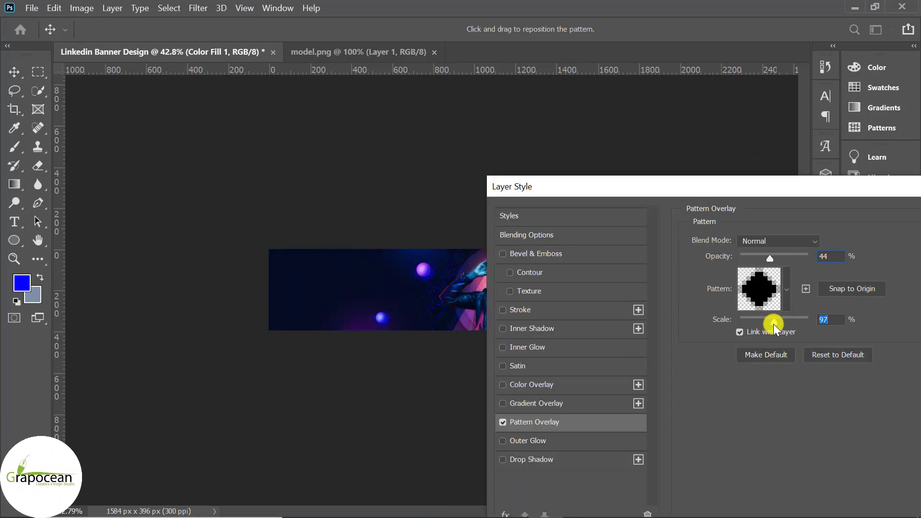
mouse_move(746, 192)
mouse_down()
mouse_move(909, 370)
mouse_move(672, 246)
mouse_move(676, 233)
mouse_up()
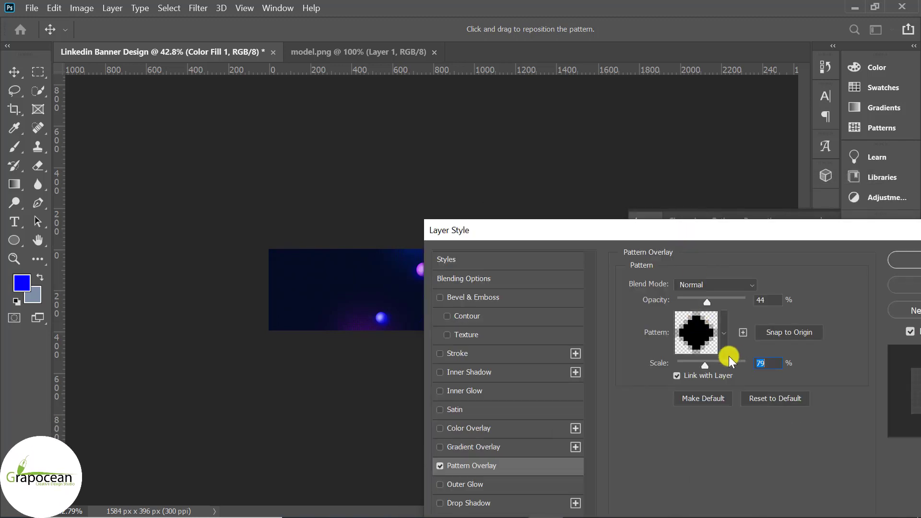
mouse_move(711, 363)
mouse_down()
mouse_move(733, 367)
mouse_move(693, 362)
mouse_up()
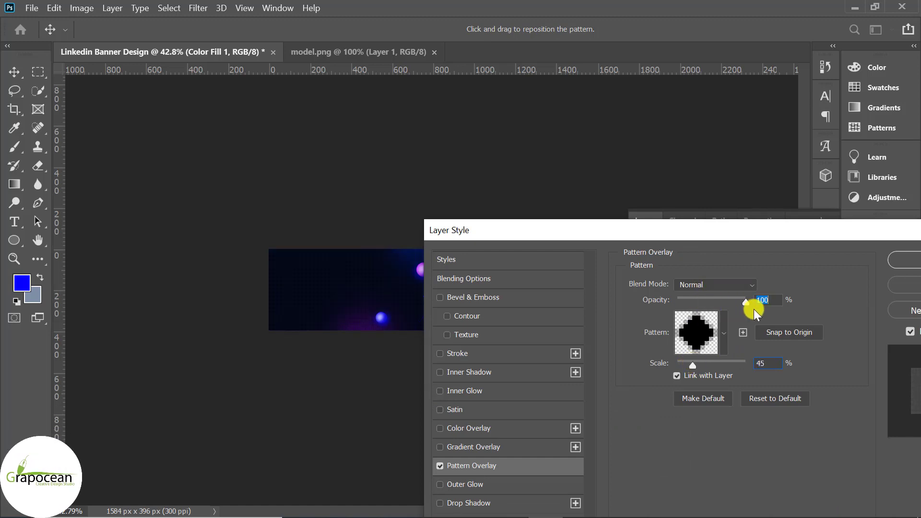
drag(744, 303, 703, 308)
drag(692, 365, 686, 370)
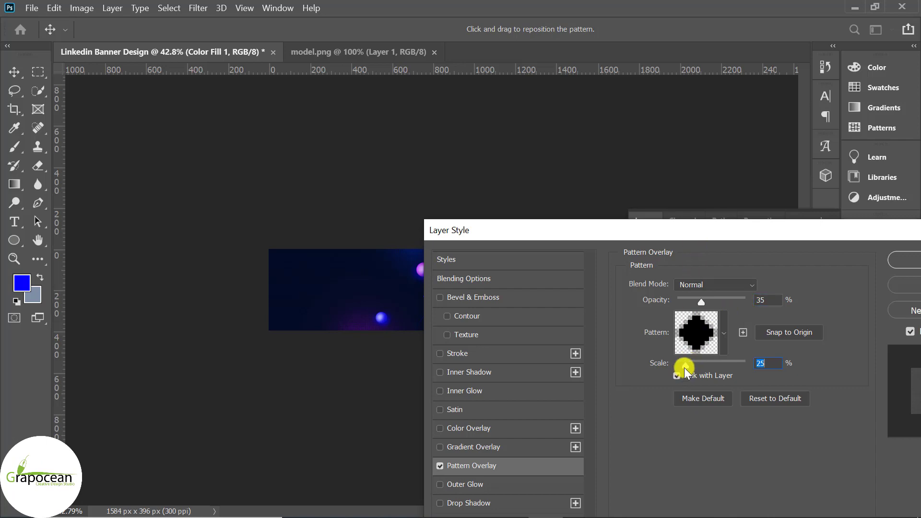
mouse_move(705, 232)
mouse_down()
mouse_move(372, 384)
mouse_move(346, 337)
mouse_up()
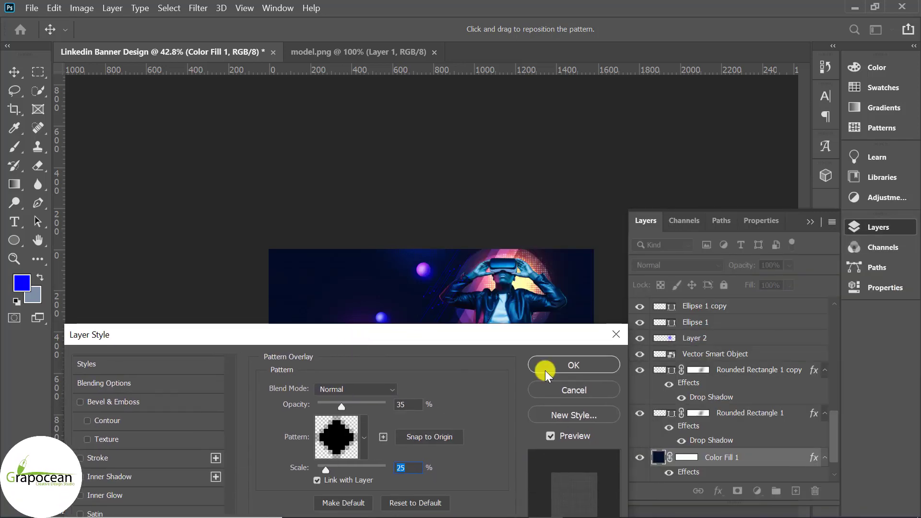
click(571, 364)
- Duplicate Color Fill 1 and turn off the copy's Pattern Overlay
scroll(379, 319, up, 1)
scroll(312, 303, up, 1)
scroll(412, 416, up, 1)
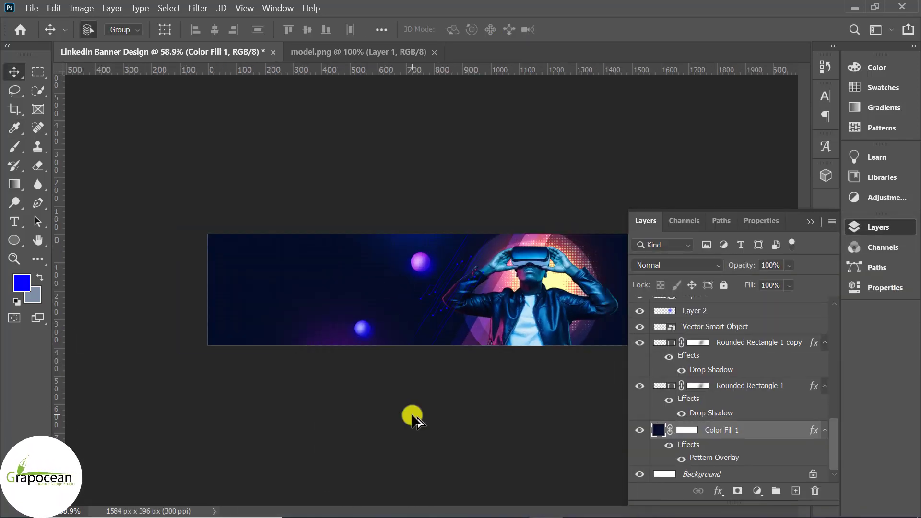
scroll(413, 418, up, 1)
click(811, 222)
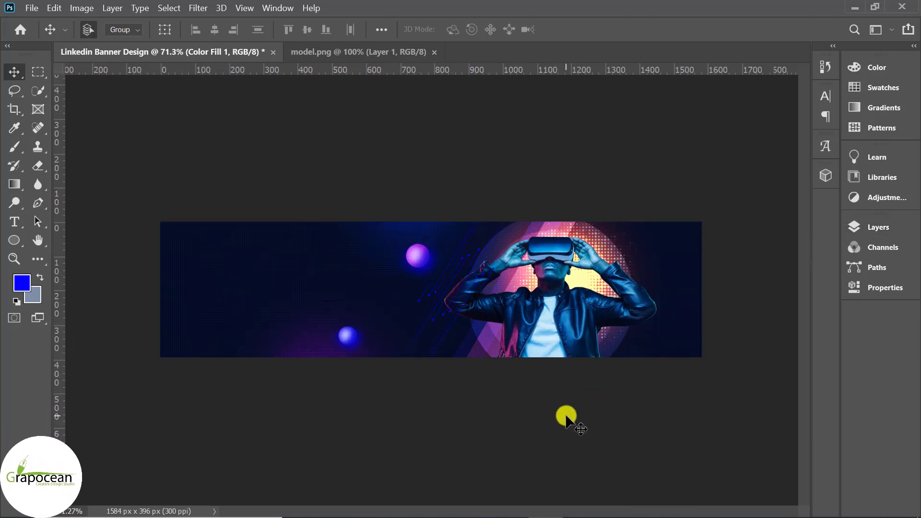
click(893, 229)
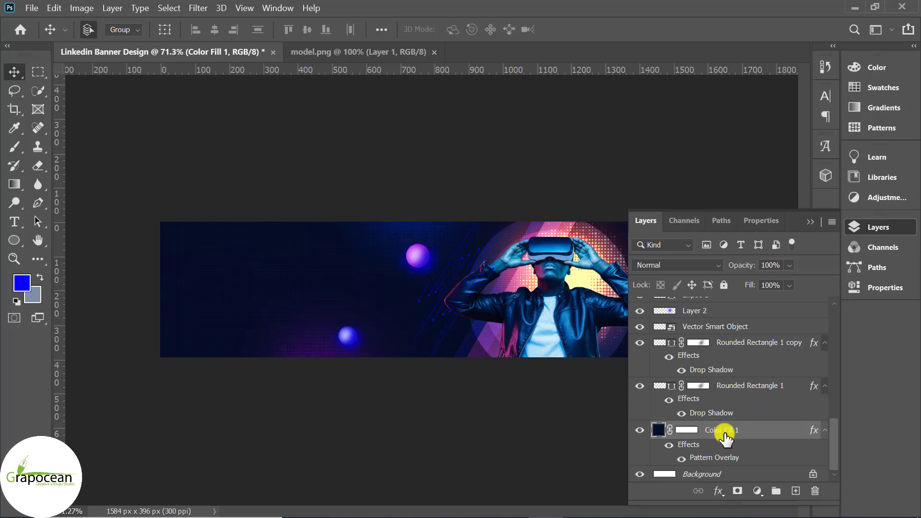
key(ctrl+j)
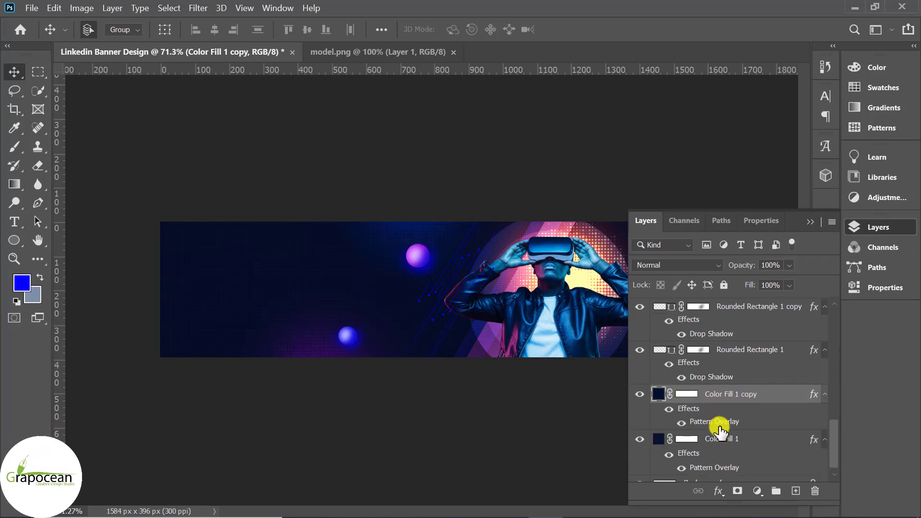
click(669, 409)
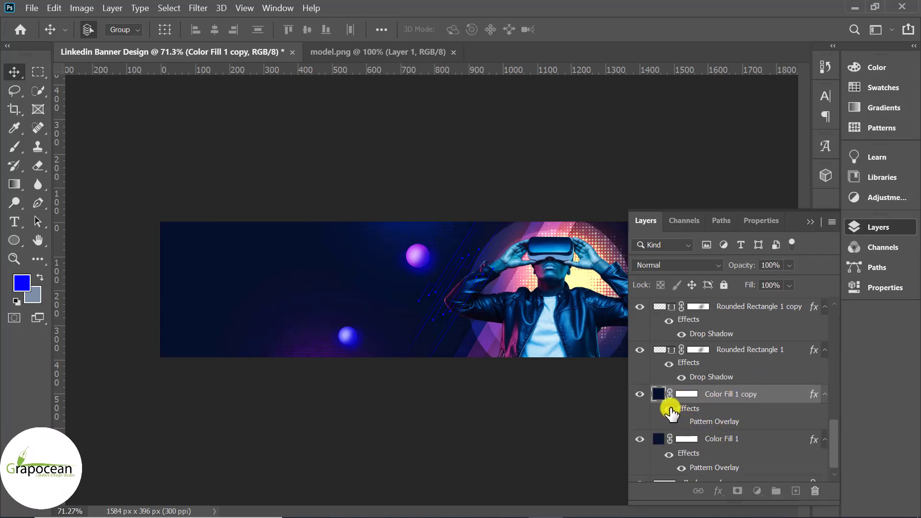
- Move the patterned Color Fill 1 above its copy and target its mask
scroll(742, 425, down, 1)
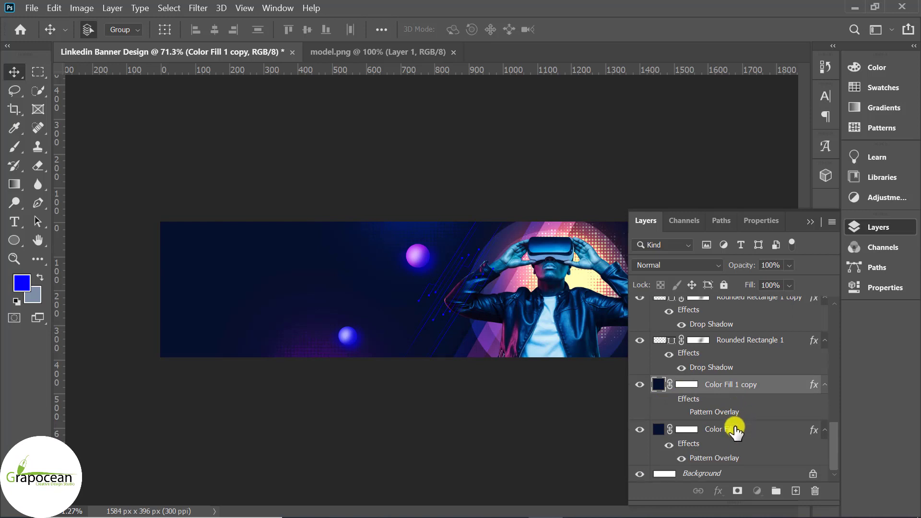
drag(736, 430, 711, 390)
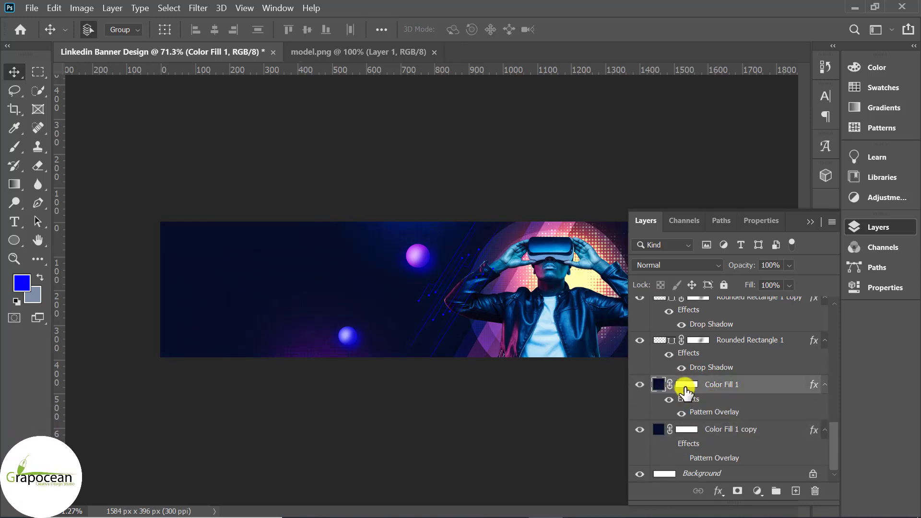
click(689, 385)
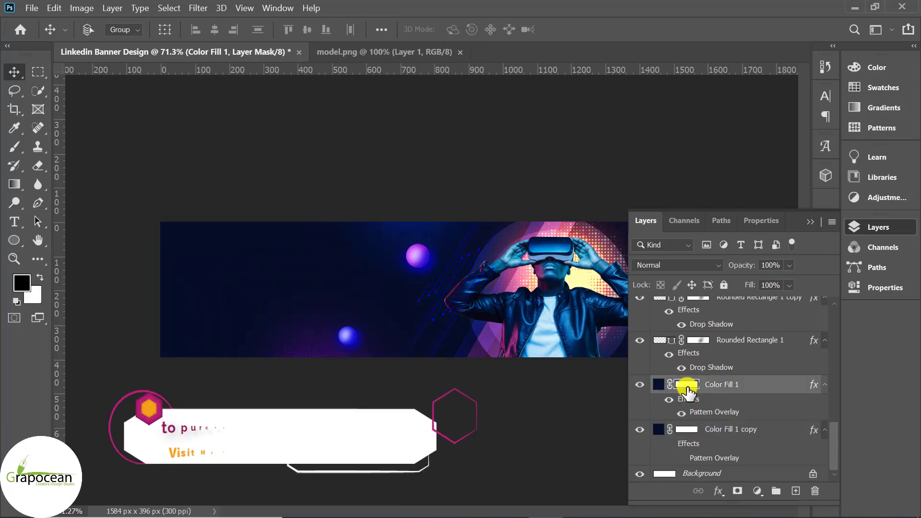
click(14, 147)
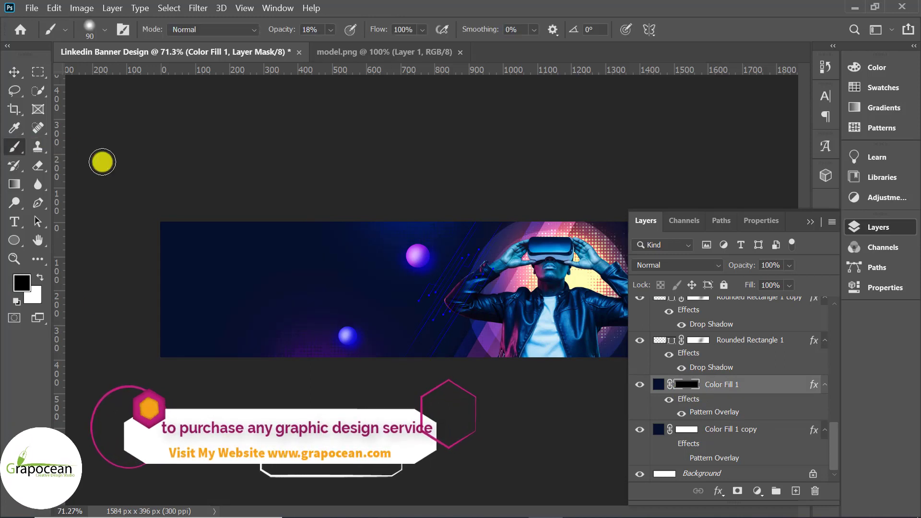
key(bracketright)
key(bracketright)
key(bracketright)
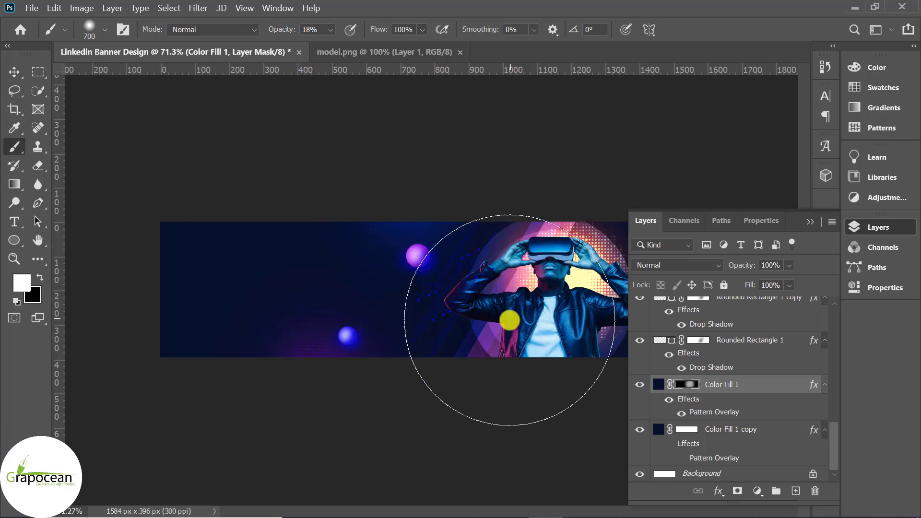
scroll(544, 320, down, 1)
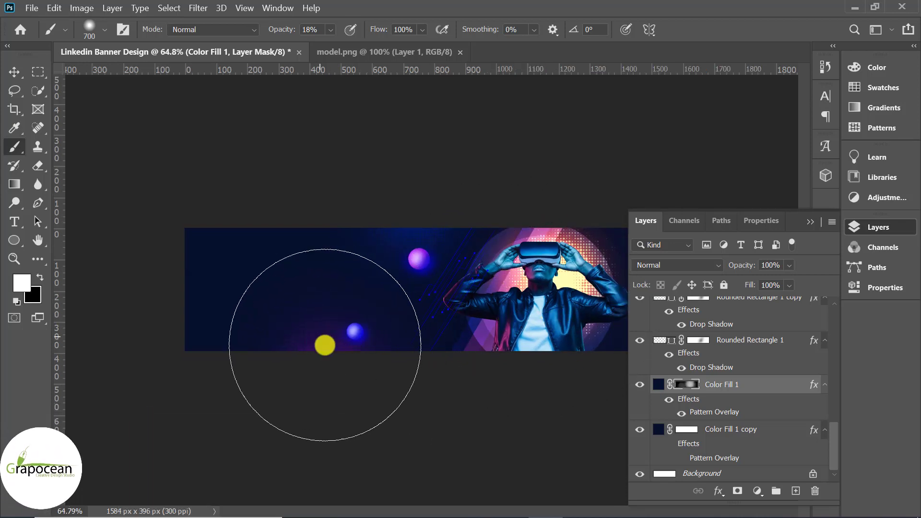
scroll(331, 386, up, 6)
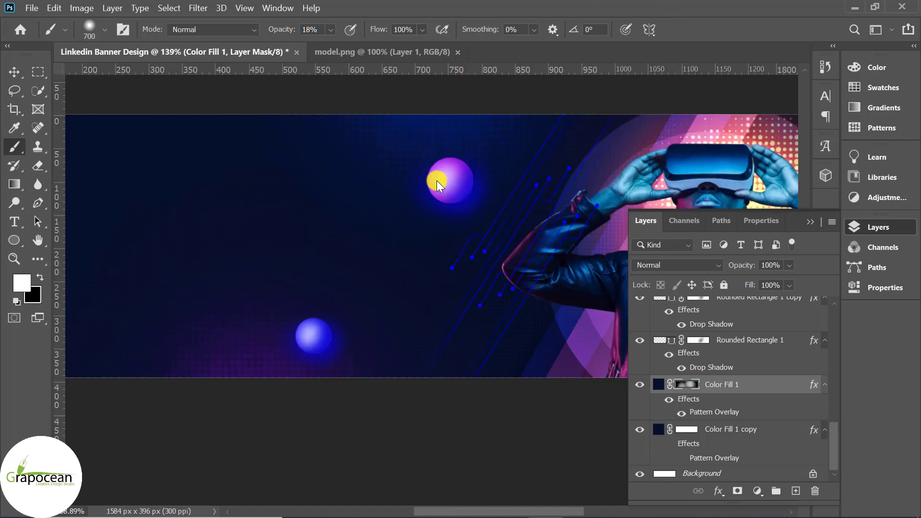
key(ctrl+k)
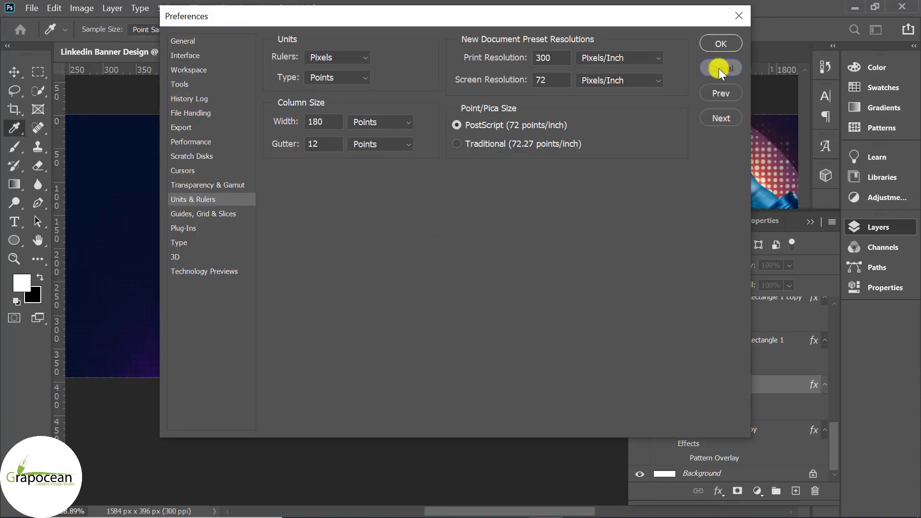
click(719, 68)
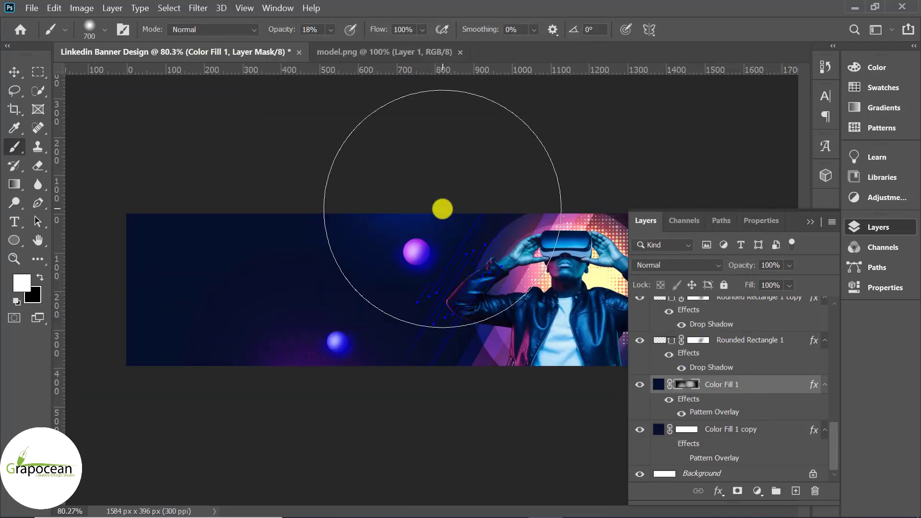
key(bracketleft)
key(bracketleft)
key(bracketleft)
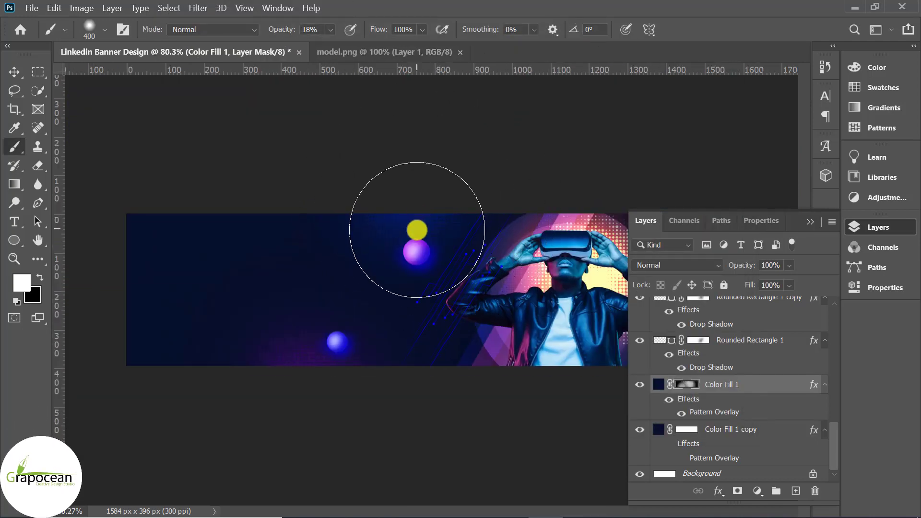
scroll(448, 277, up, 2)
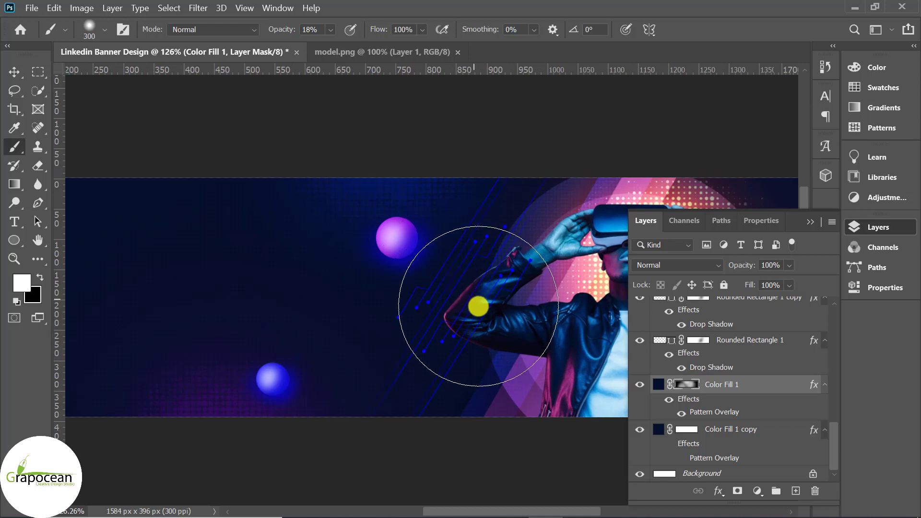
scroll(531, 323, down, 2)
scroll(549, 354, down, 2)
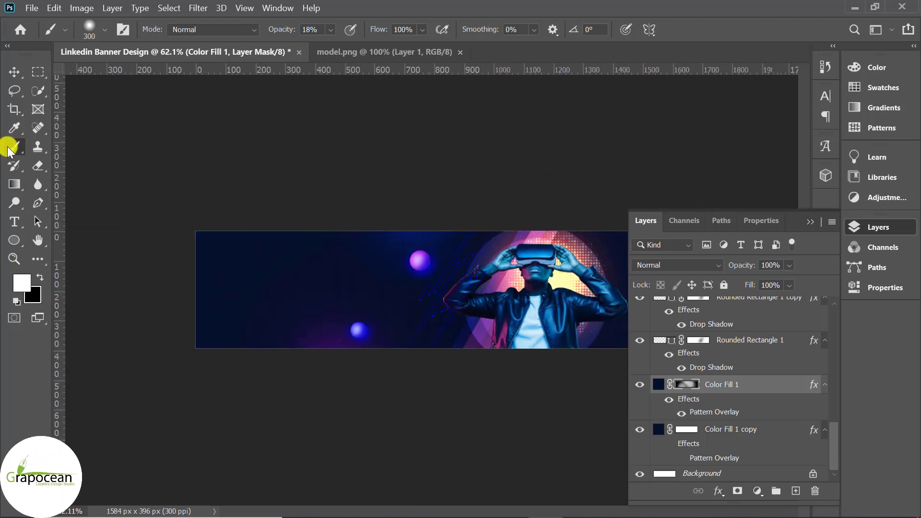
click(10, 72)
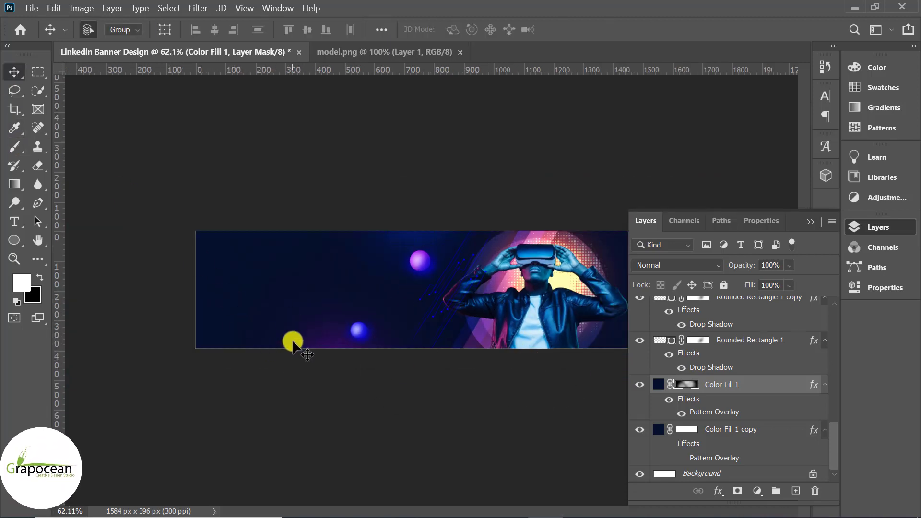
scroll(295, 343, down, 2)
scroll(295, 343, up, 1)
scroll(295, 343, up, 1)
scroll(549, 343, up, 1)
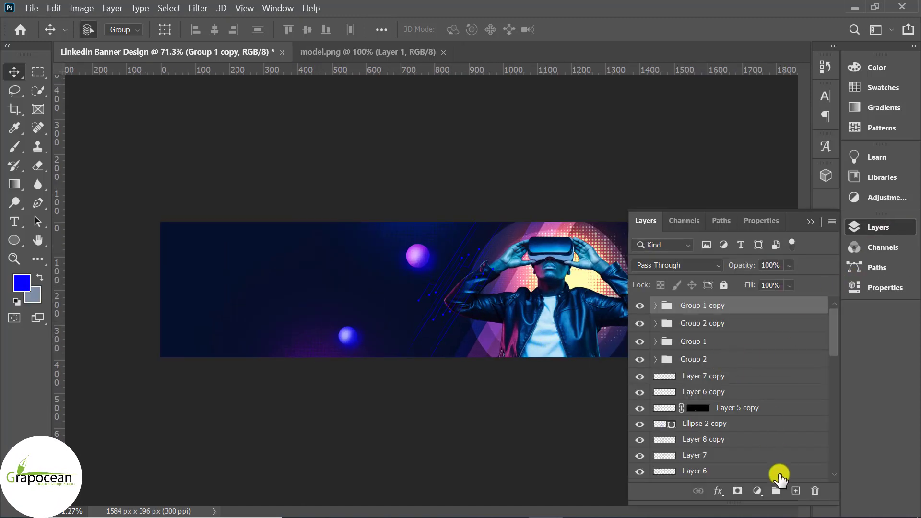
- On a new layer, type the headline 'The Virtual World' at the banner's left
click(798, 490)
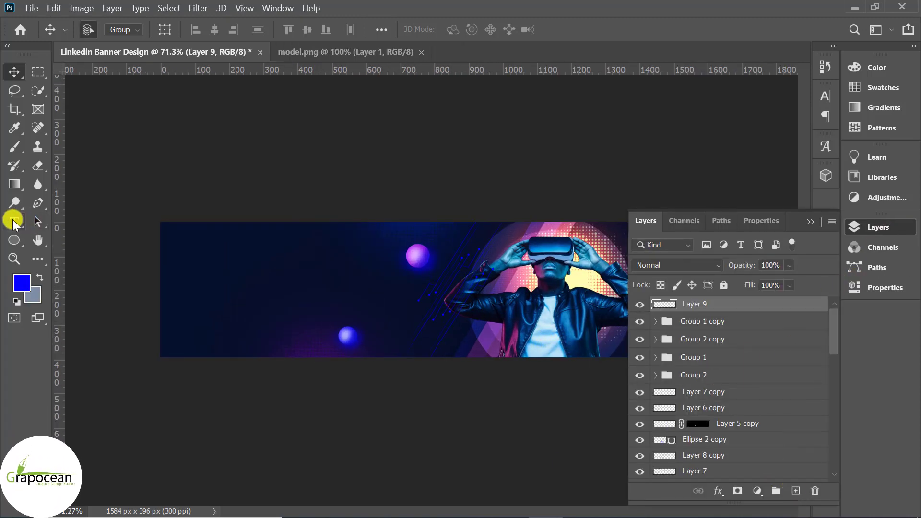
click(272, 271)
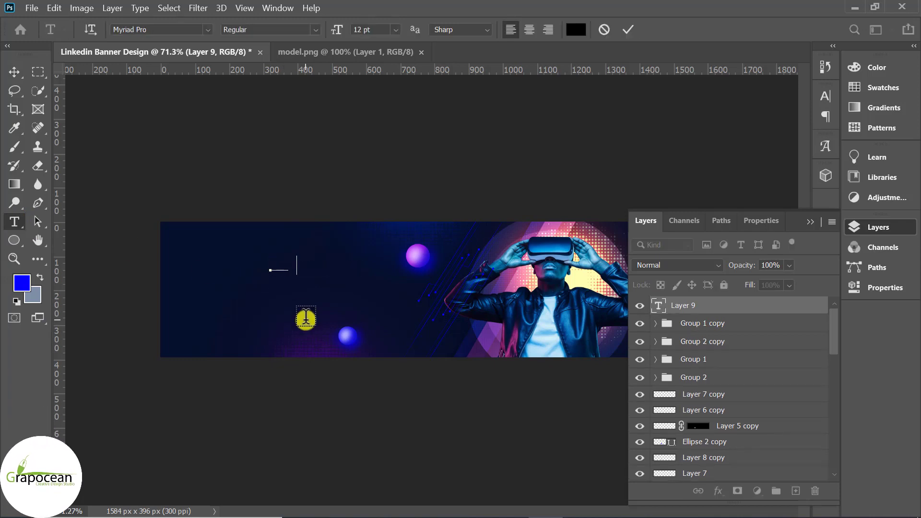
text(The)
text( Vartual world)
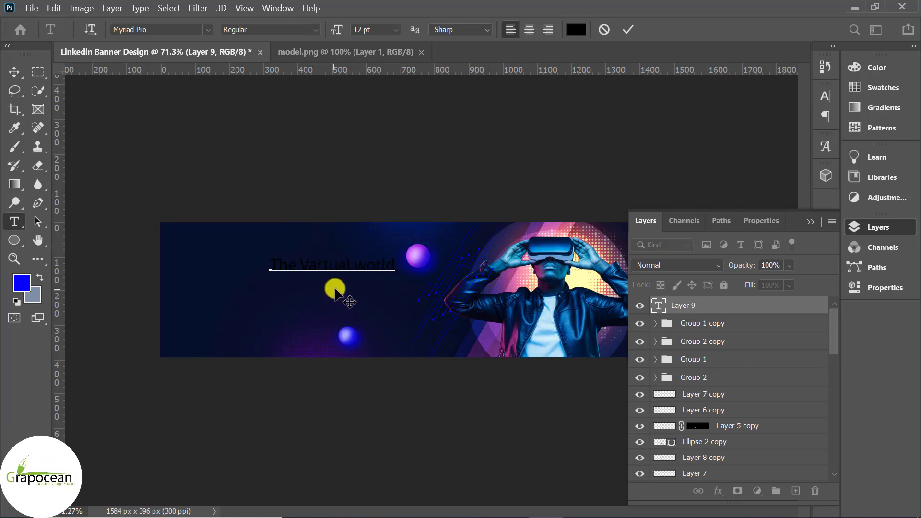
drag(398, 271, 206, 274)
text(Virtual world)
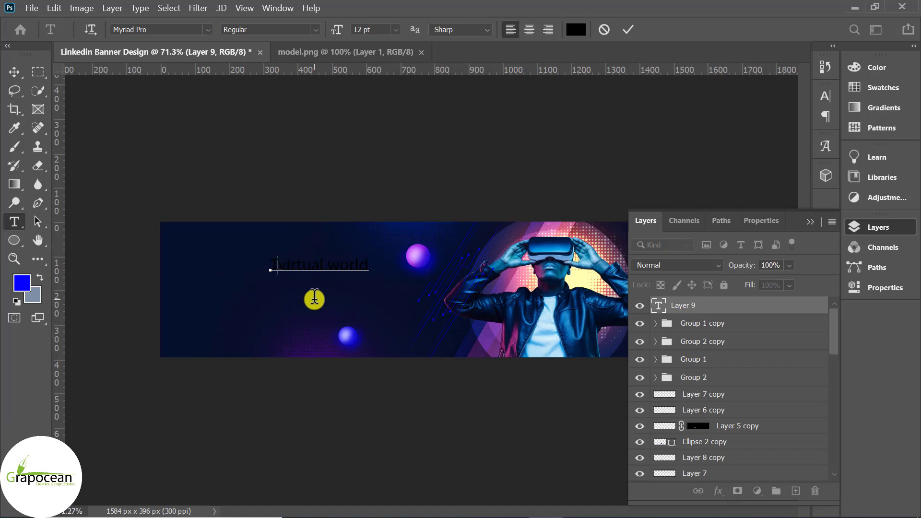
text(he )
text(he)
key(BackSpace)
text(V)
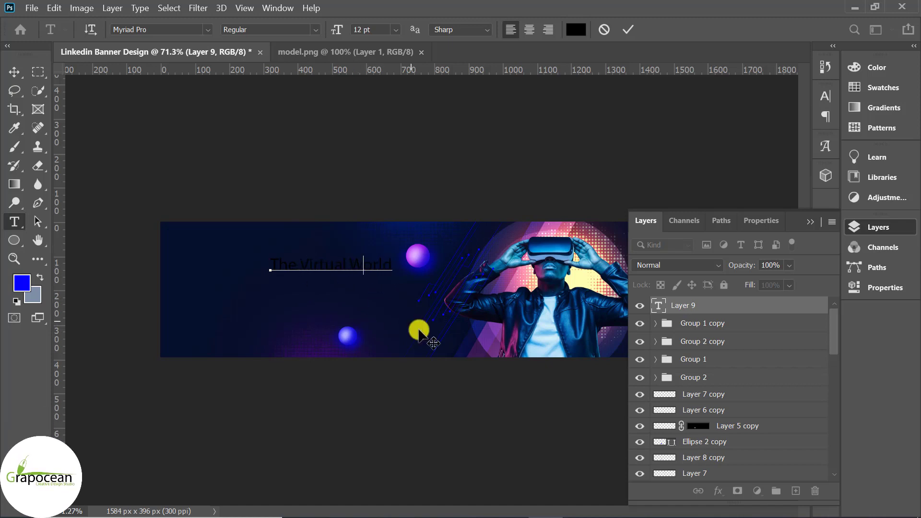
- Set the headline text colour to white #ffffff
key(ctrl+a)
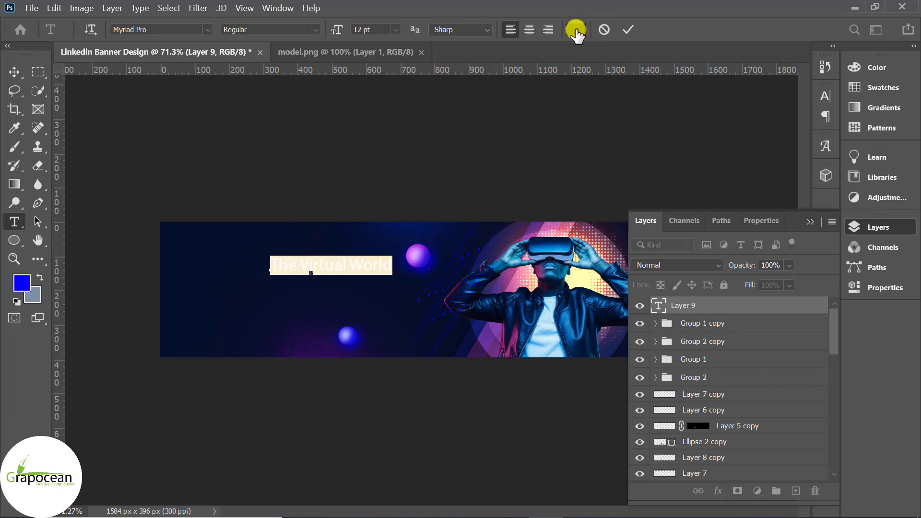
click(576, 29)
click(488, 226)
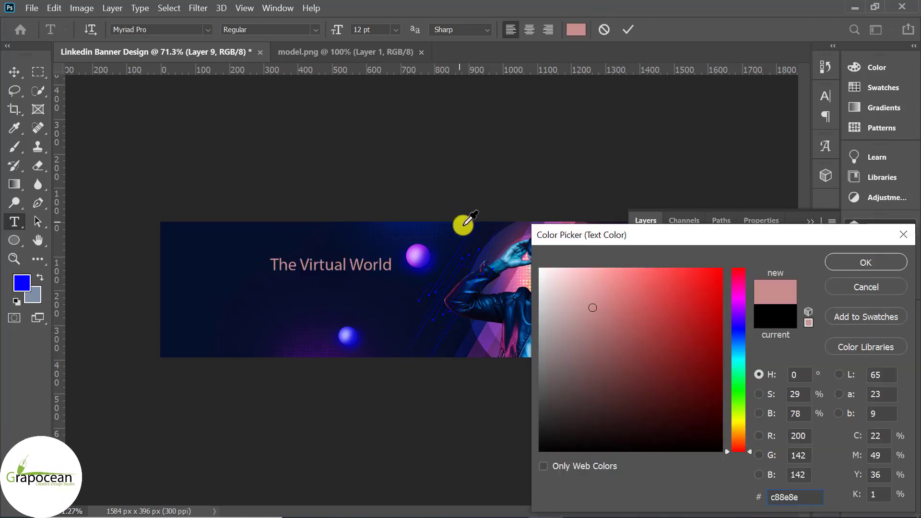
drag(553, 278, 520, 264)
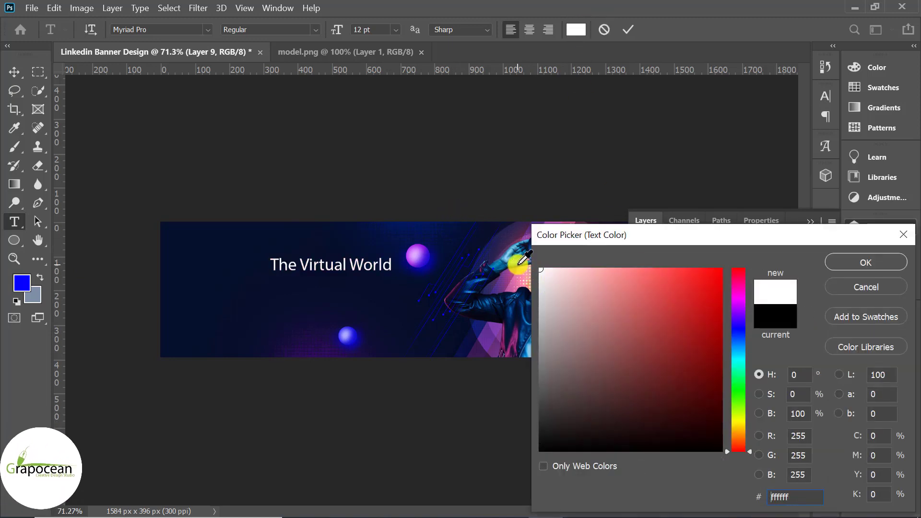
click(845, 263)
click(14, 72)
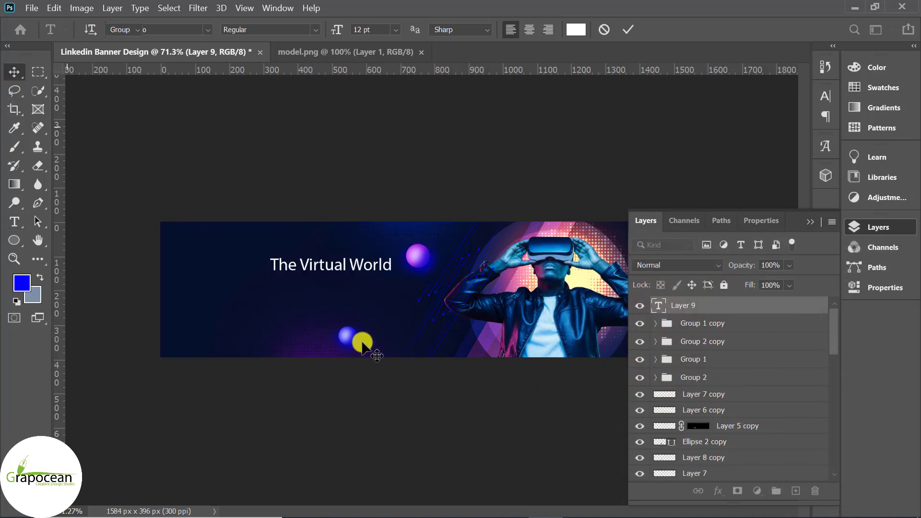
- Move the headline down-left and restyle it in Roboto Black, all caps
mouse_move(337, 270)
mouse_down()
mouse_move(298, 297)
mouse_move(321, 300)
mouse_move(320, 289)
mouse_up()
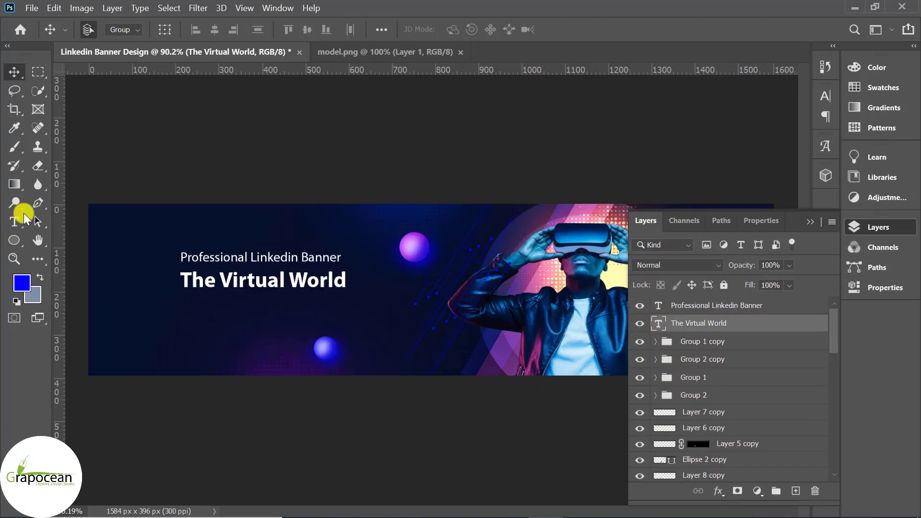
click(203, 278)
key(ctrl+a)
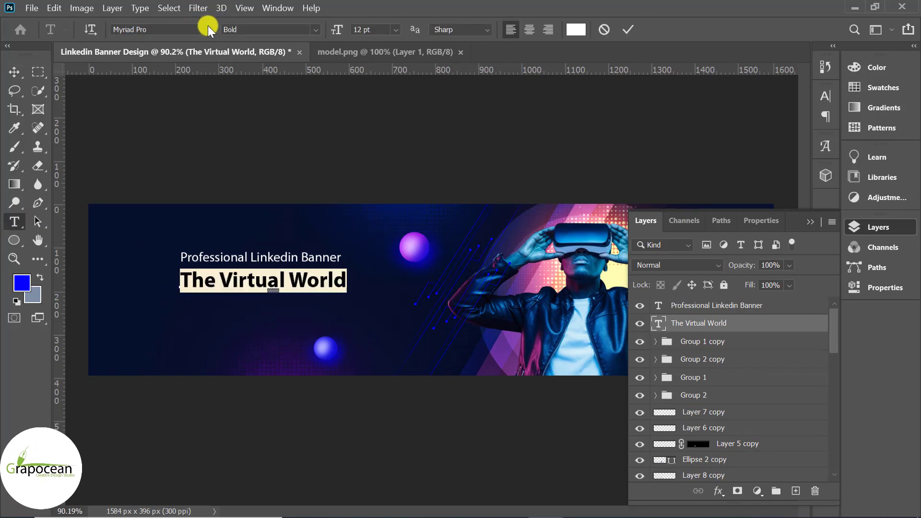
click(204, 30)
mouse_move(405, 319)
mouse_down()
mouse_move(401, 110)
mouse_move(411, 74)
mouse_up()
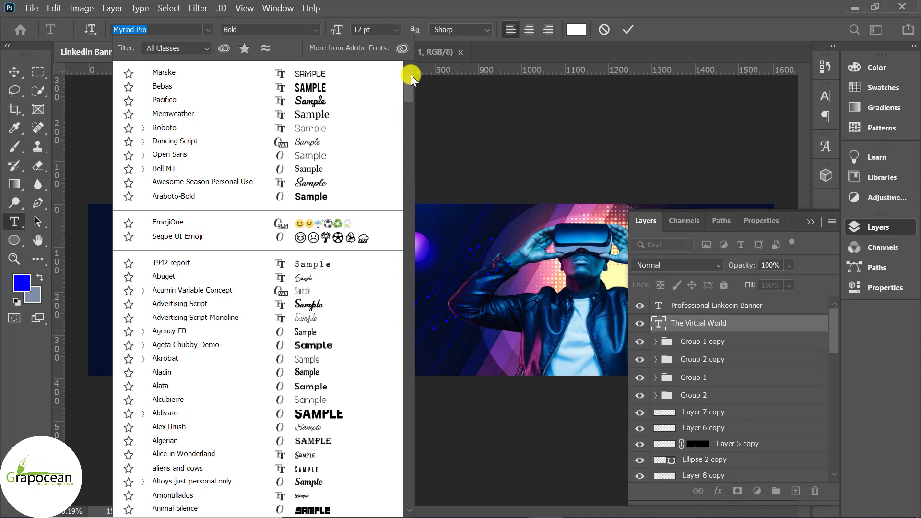
click(314, 128)
click(315, 29)
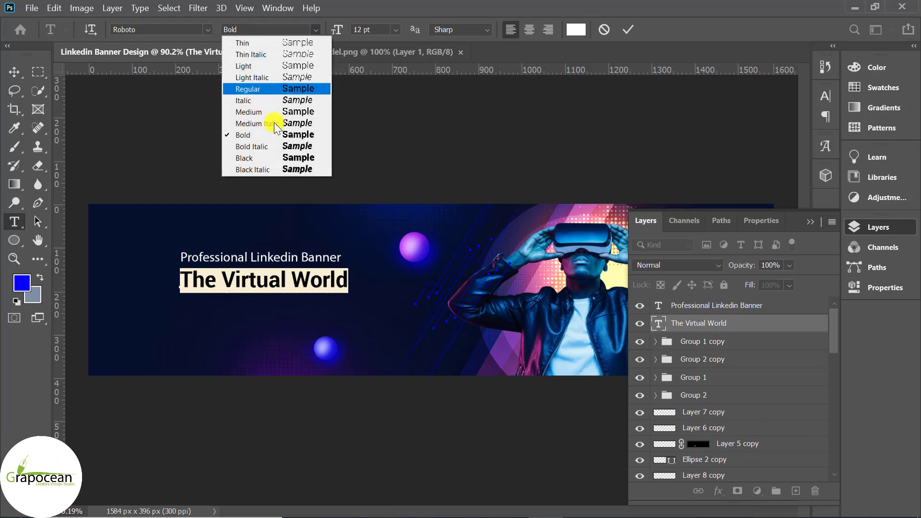
click(268, 158)
click(827, 96)
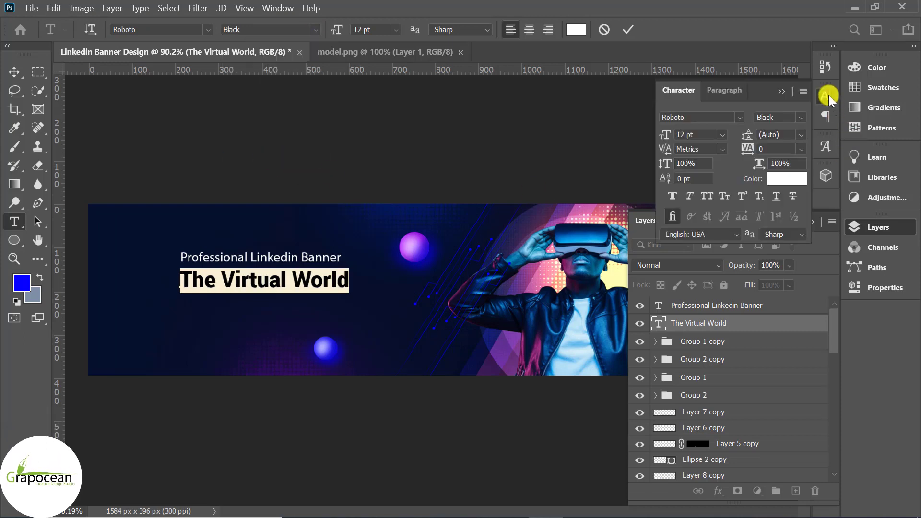
click(708, 196)
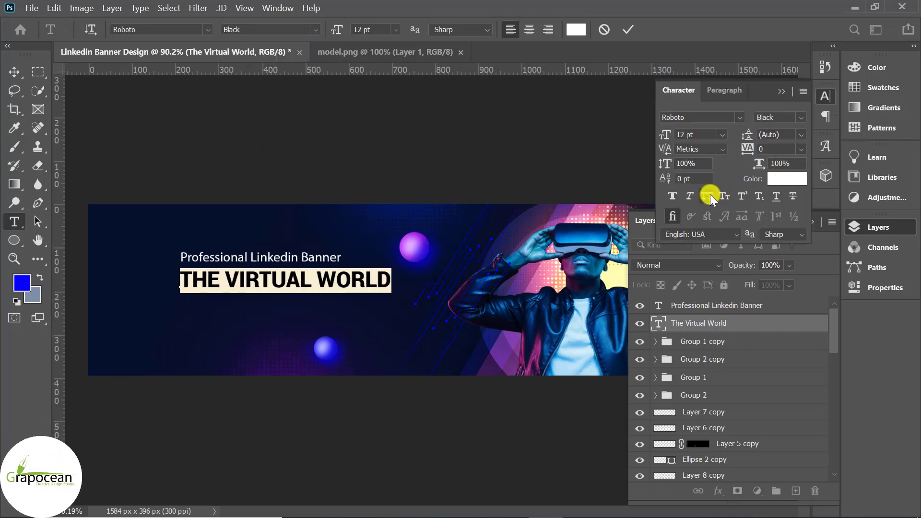
click(13, 72)
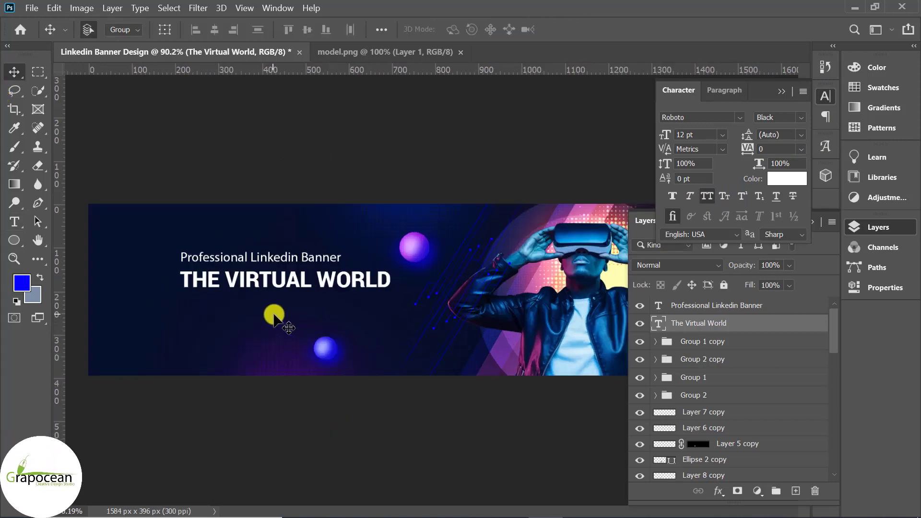
- Colour THE VIRTUAL WORLD headline bright blue, sampled from the painting colour
click(14, 221)
drag(391, 280, 137, 278)
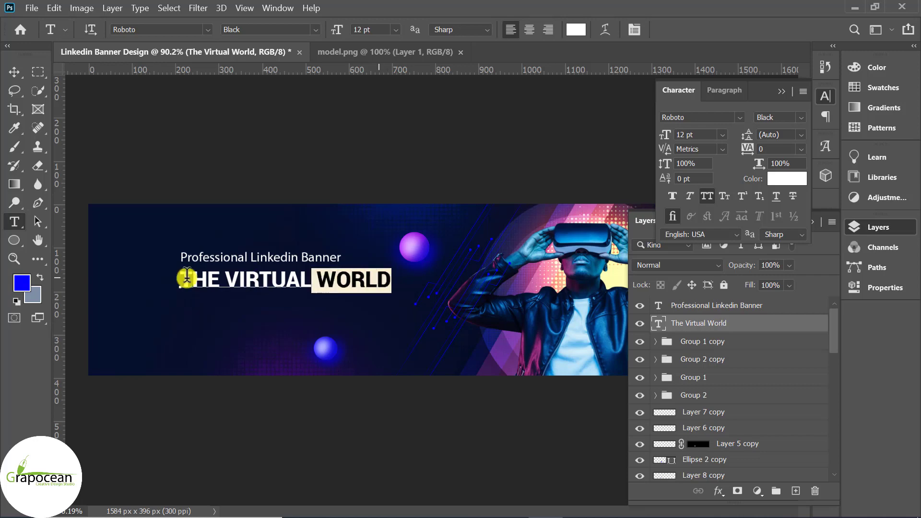
click(581, 30)
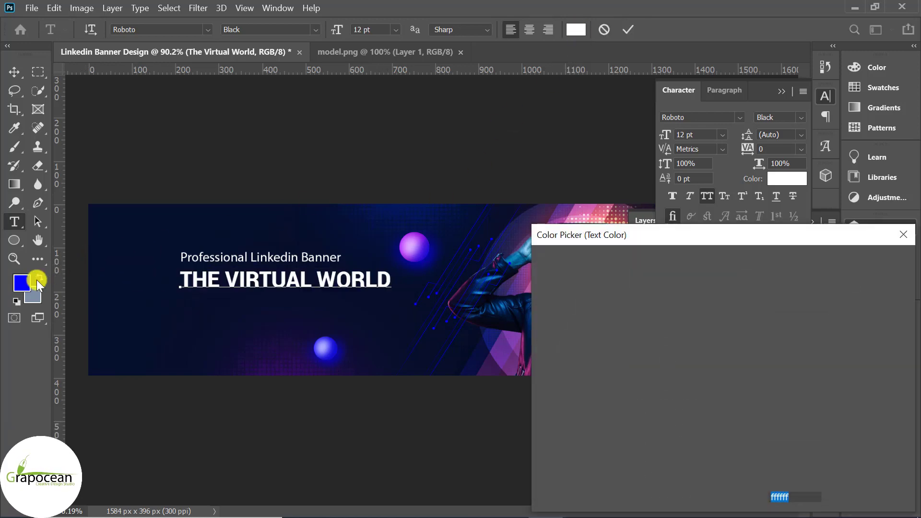
click(23, 281)
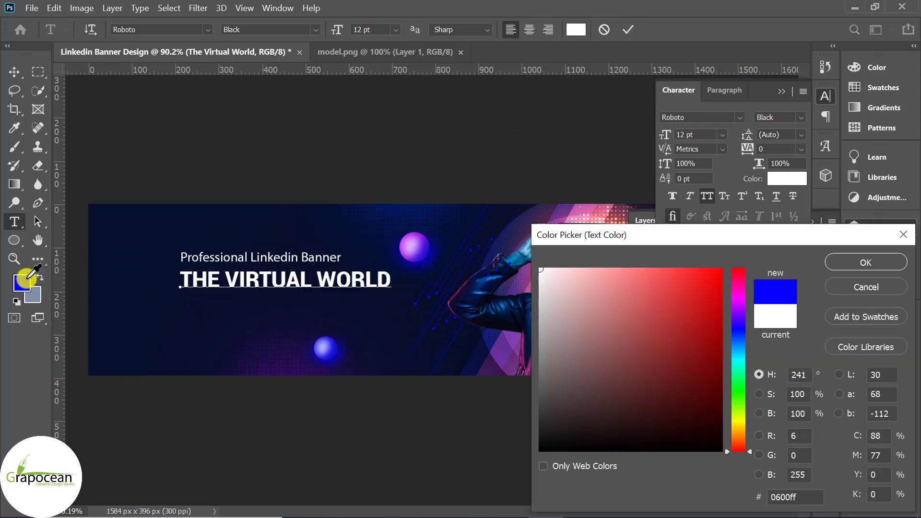
click(866, 263)
click(14, 72)
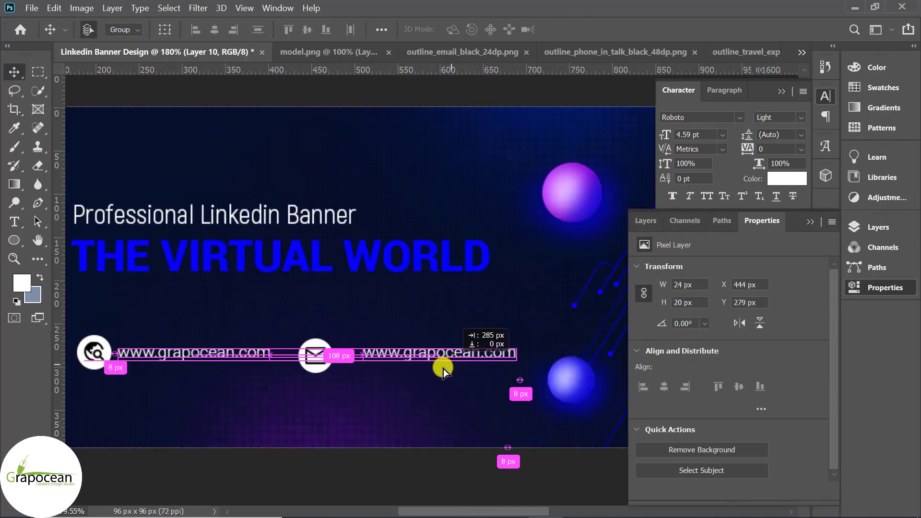
- Move the copied contact line beside the envelope icon and change it to the contact email address
drag(410, 364, 437, 369)
click(17, 225)
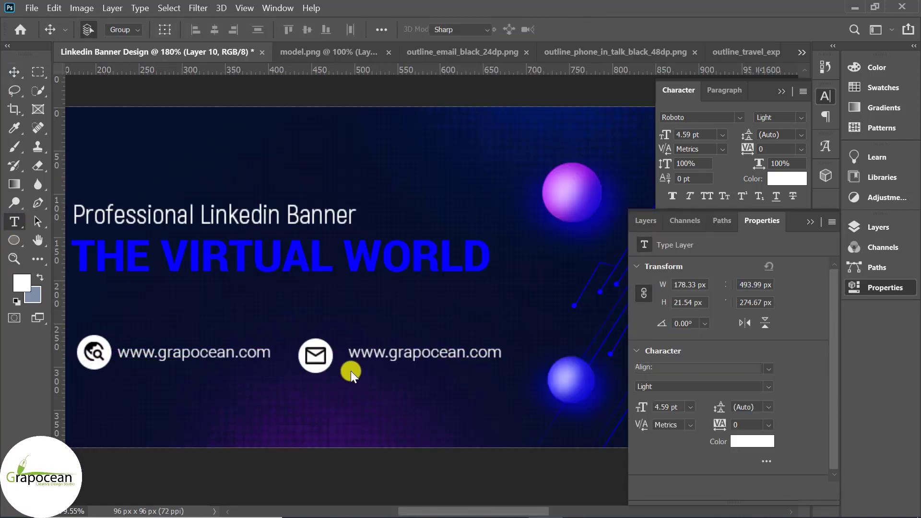
drag(350, 352, 548, 352)
key(Left)
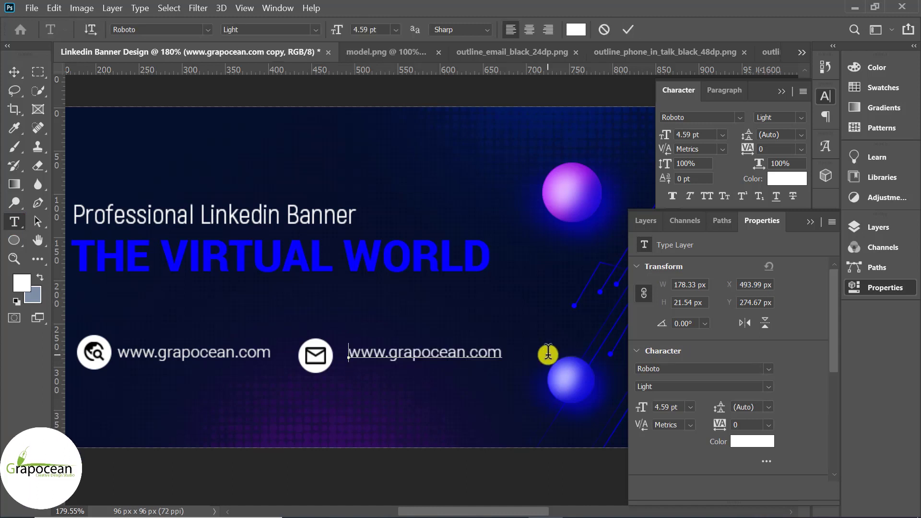
key(Right)
key(Right)
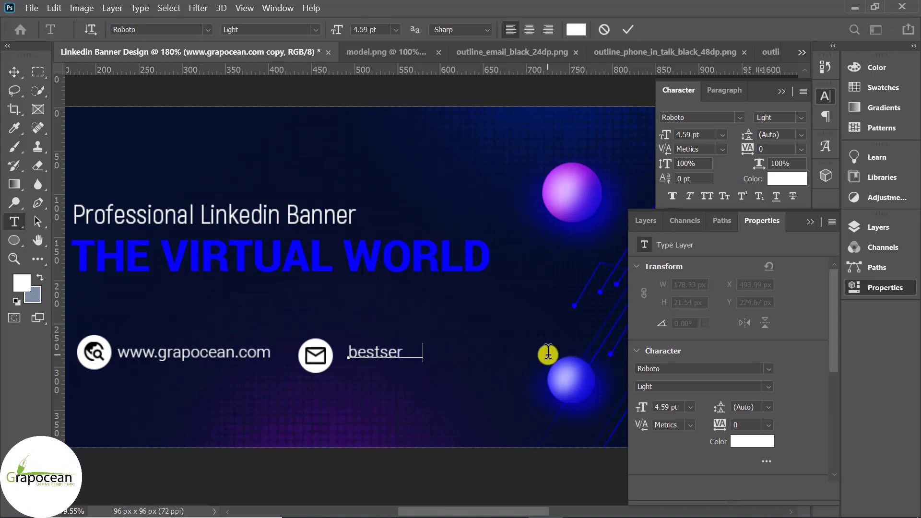
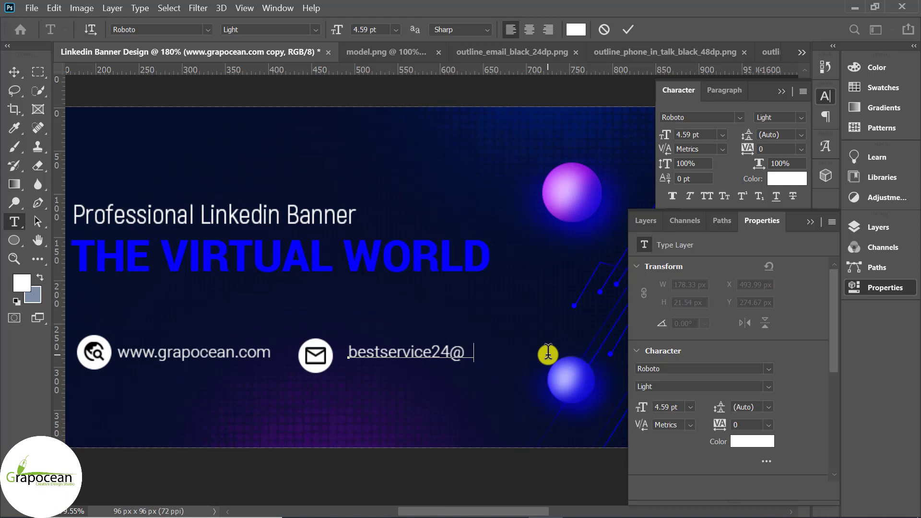
click(14, 71)
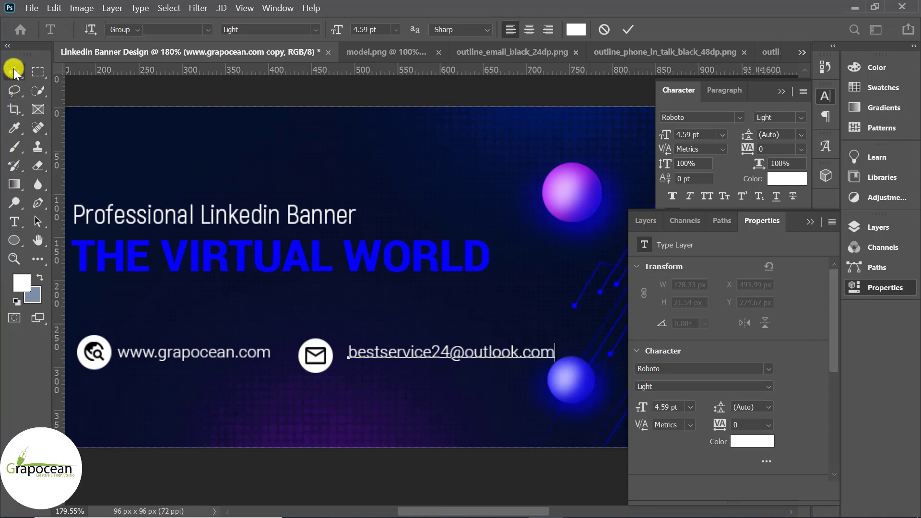
scroll(545, 387, down, 5)
scroll(546, 386, up, 2)
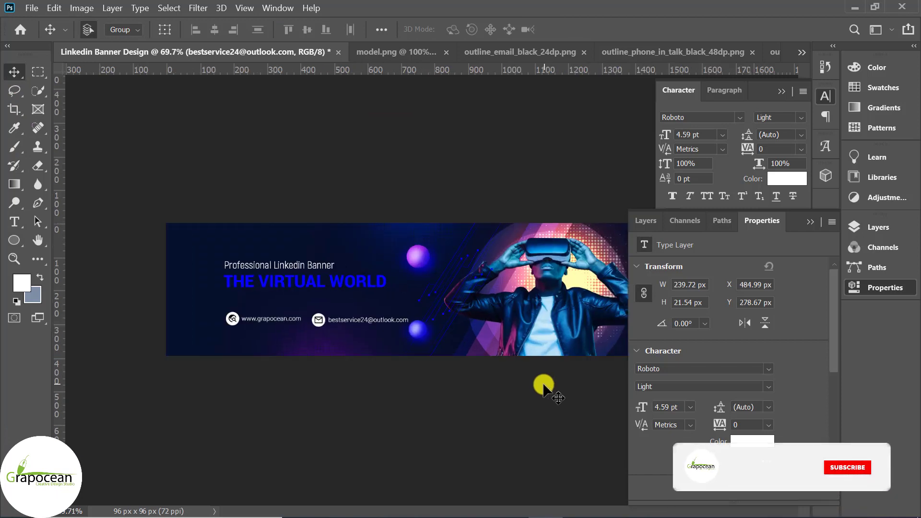
- With the soft Brush selected, add new empty Layer 11, undoing a trial stroke
scroll(528, 391, down, 1)
scroll(493, 387, up, 2)
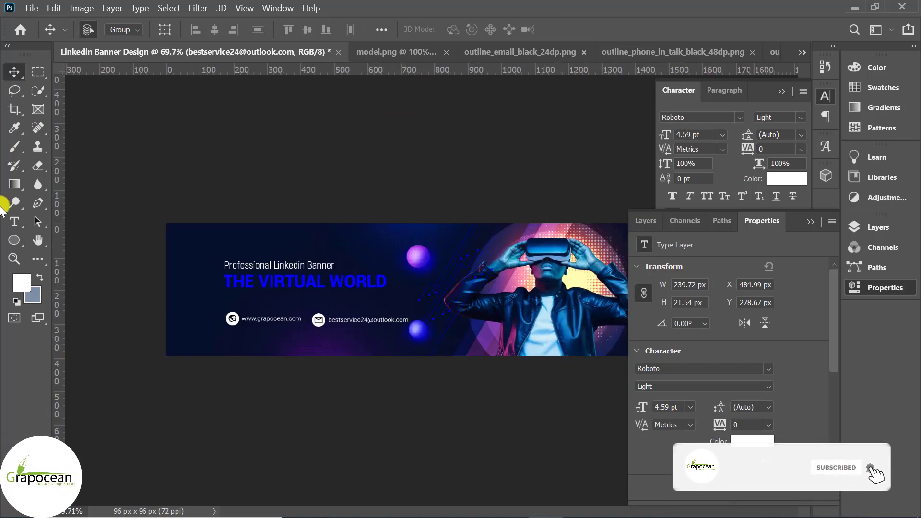
click(13, 147)
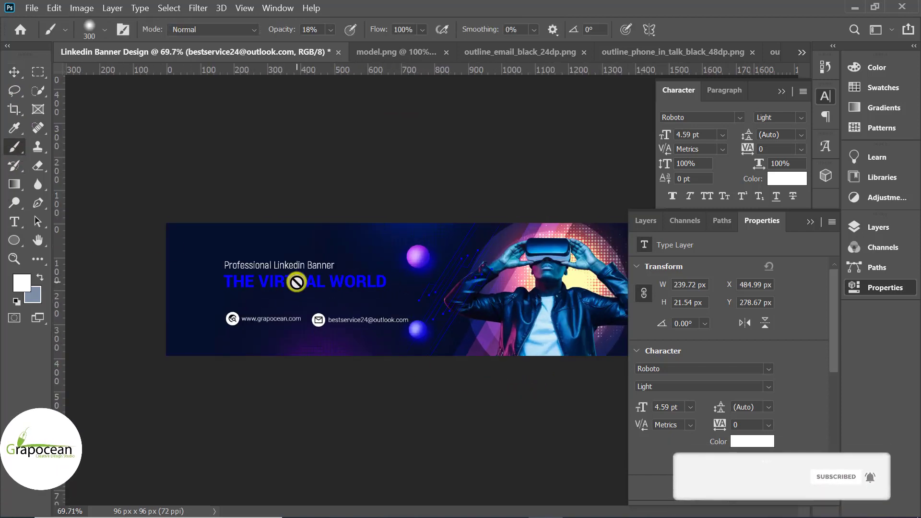
click(880, 229)
scroll(740, 379, down, 3)
scroll(741, 405, down, 2)
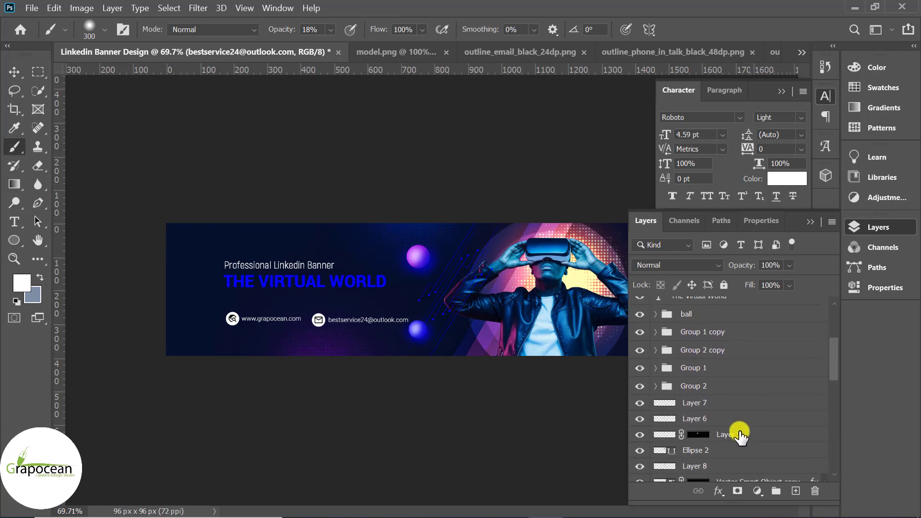
click(783, 488)
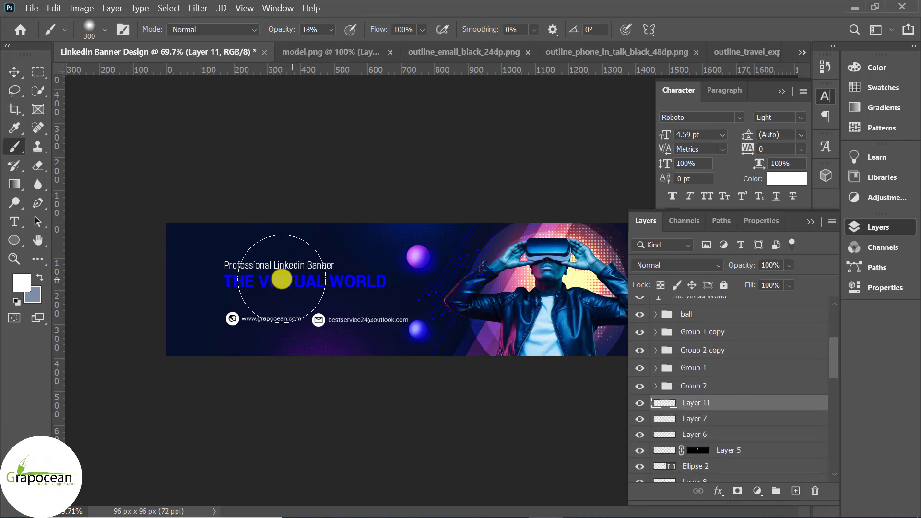
click(279, 281)
key(ctrl+z)
- Set the foreground painting colour to a bright blue
click(23, 283)
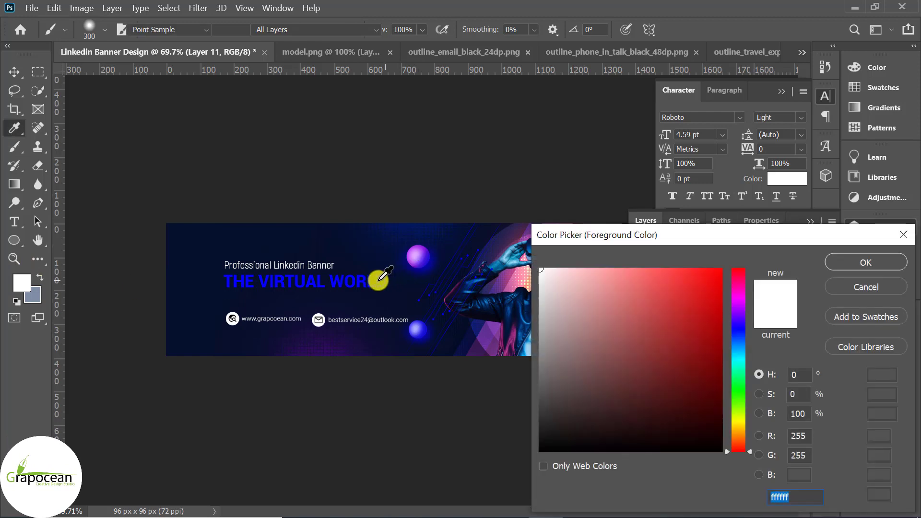
click(365, 283)
click(713, 288)
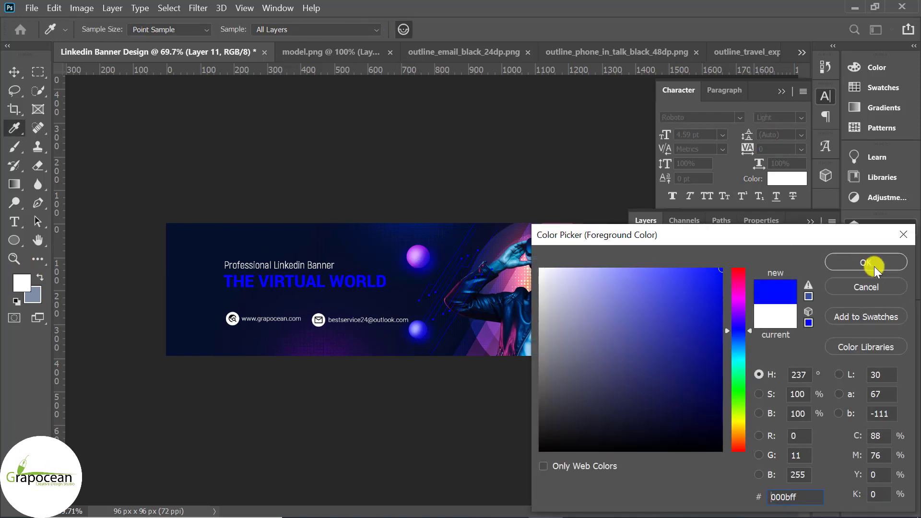
click(866, 263)
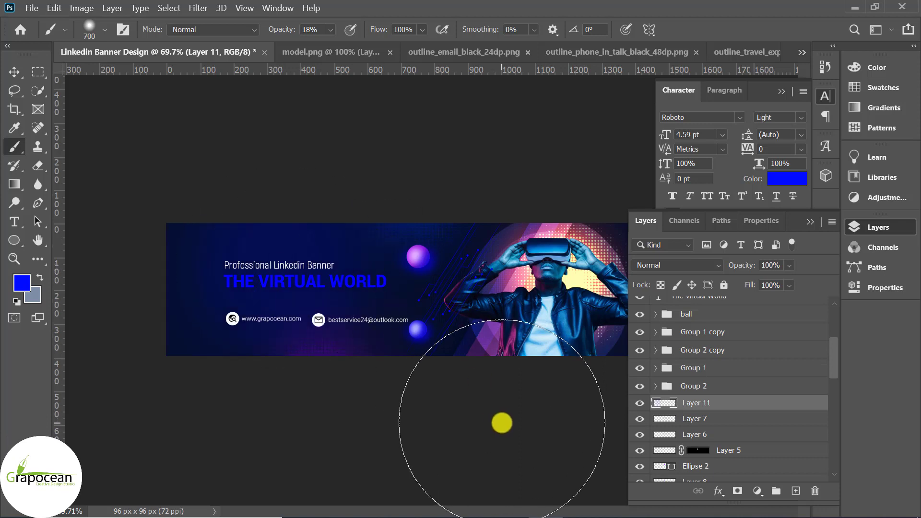
- Enlarge the brush, adjust Layer 11's opacity and set its blend mode to Difference
key(bracketright)
scroll(499, 424, down, 2)
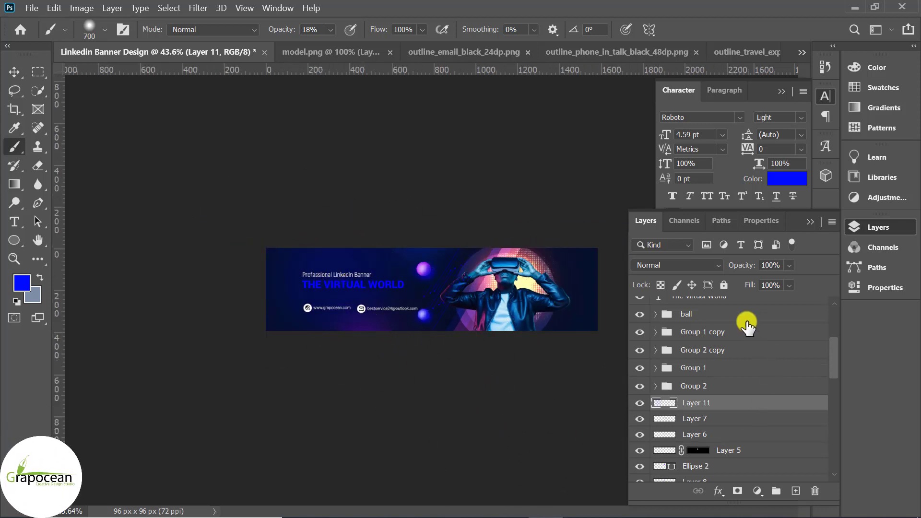
drag(790, 265, 772, 280)
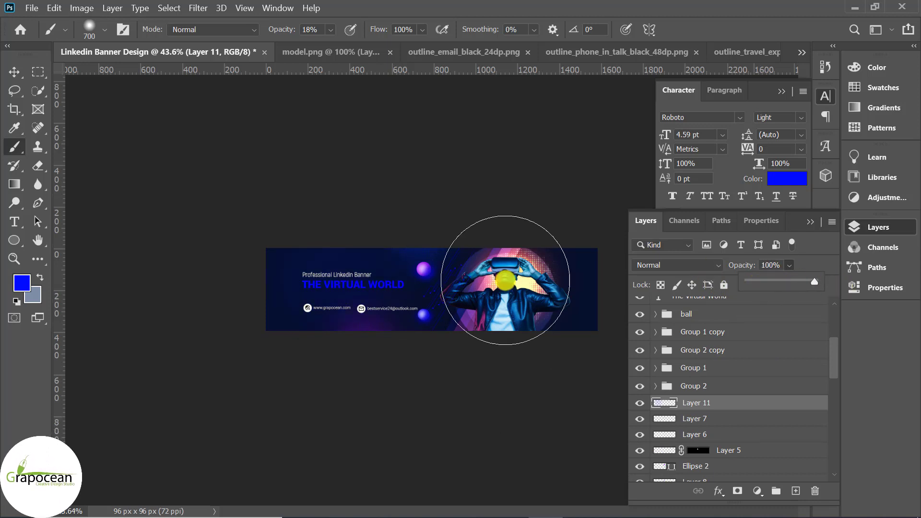
click(698, 264)
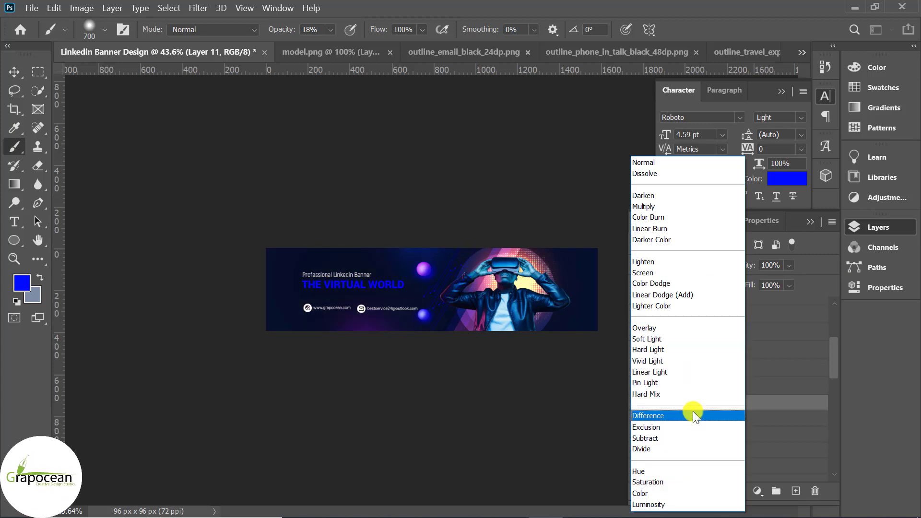
click(690, 417)
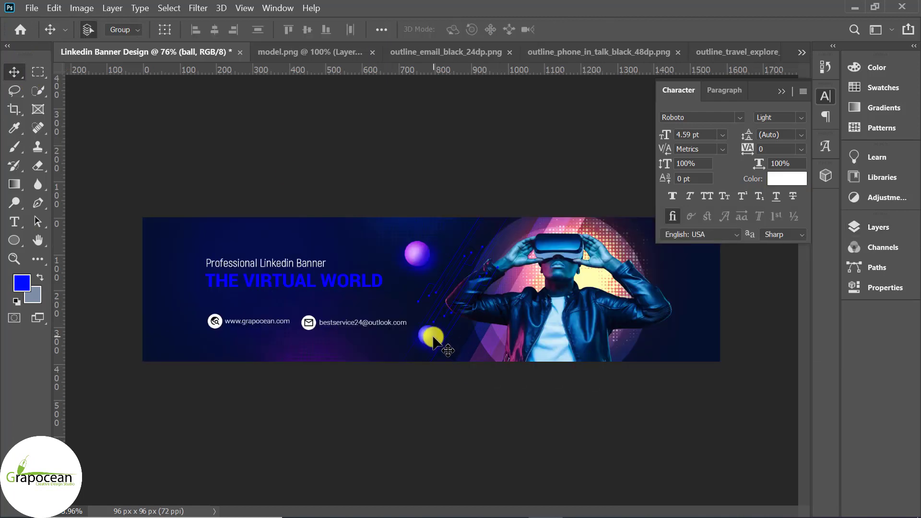
scroll(507, 406, down, 2)
scroll(530, 403, down, 1)
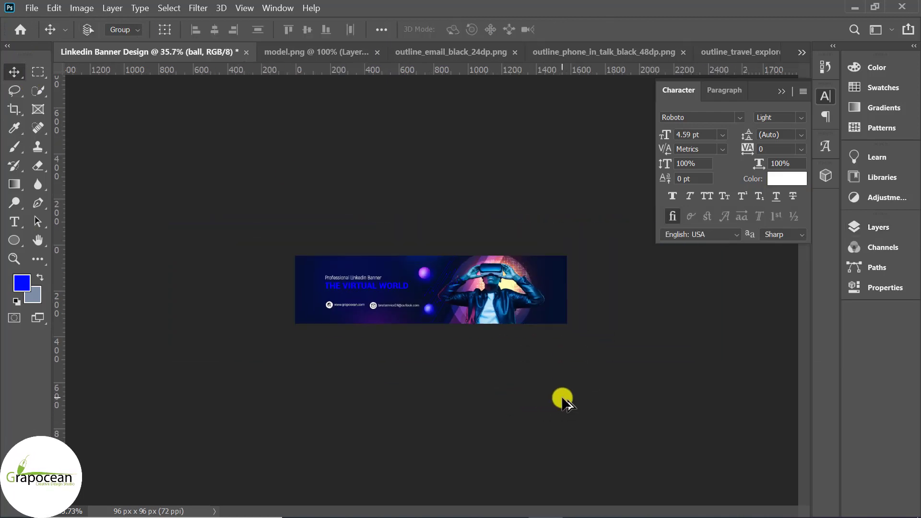
scroll(561, 397, up, 1)
scroll(650, 387, up, 1)
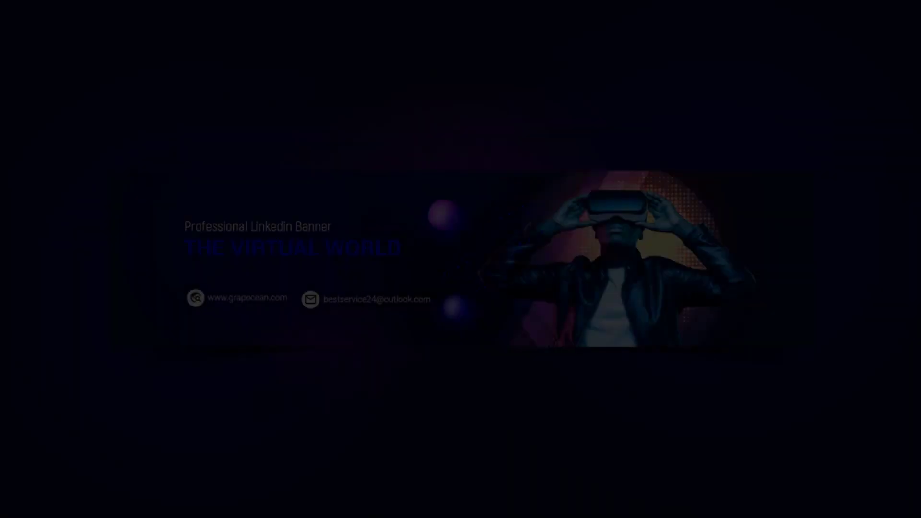